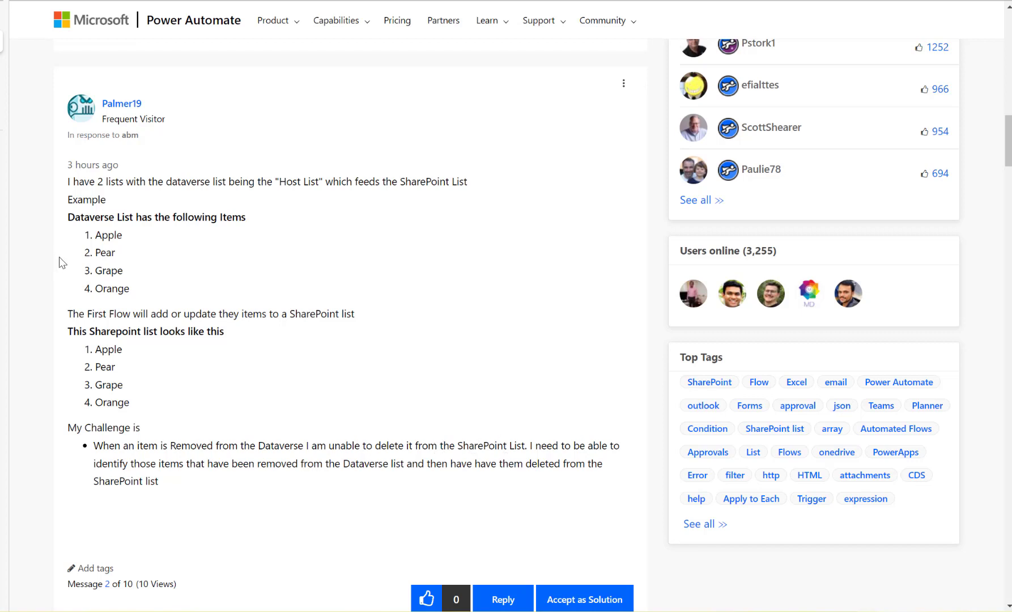
Step: Read the forum post, marking the first-flow description and the Apple item in both the Dataverse and SharePoint lists
left_click_drag(89, 313, 197, 314)
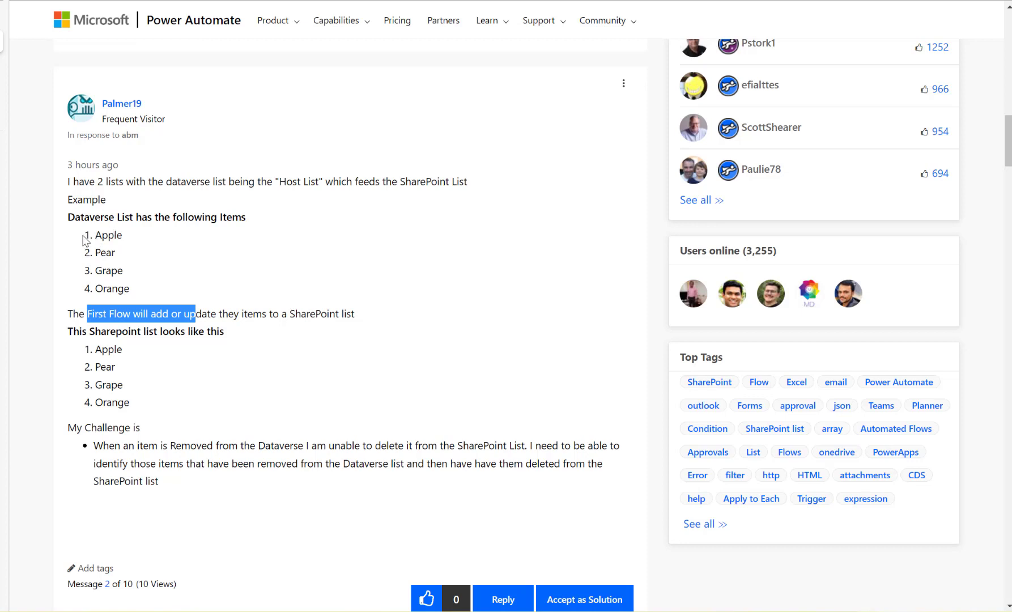
left_click_drag(84, 239, 152, 247)
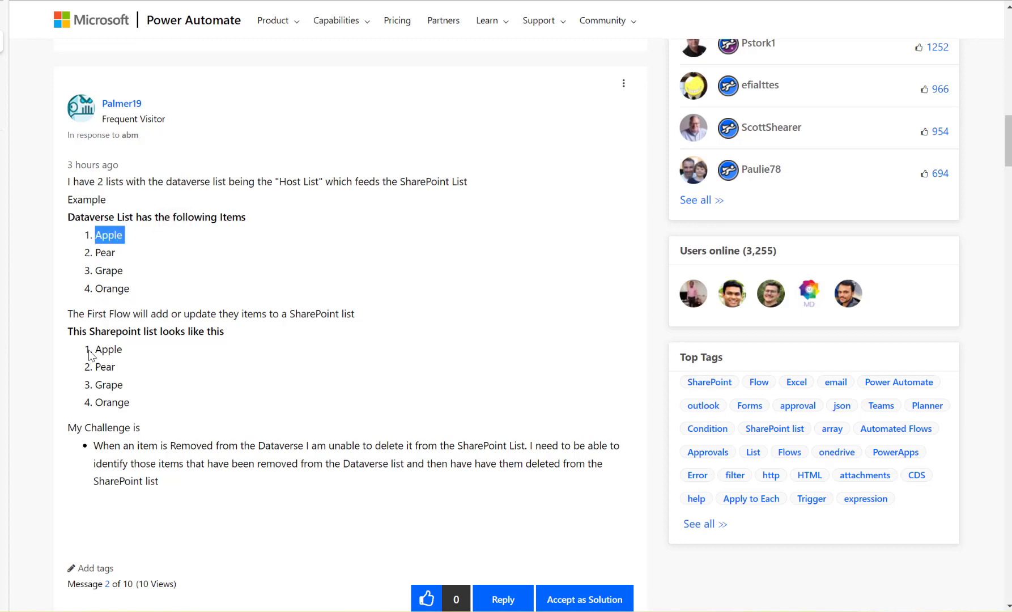
left_click_drag(89, 354, 158, 356)
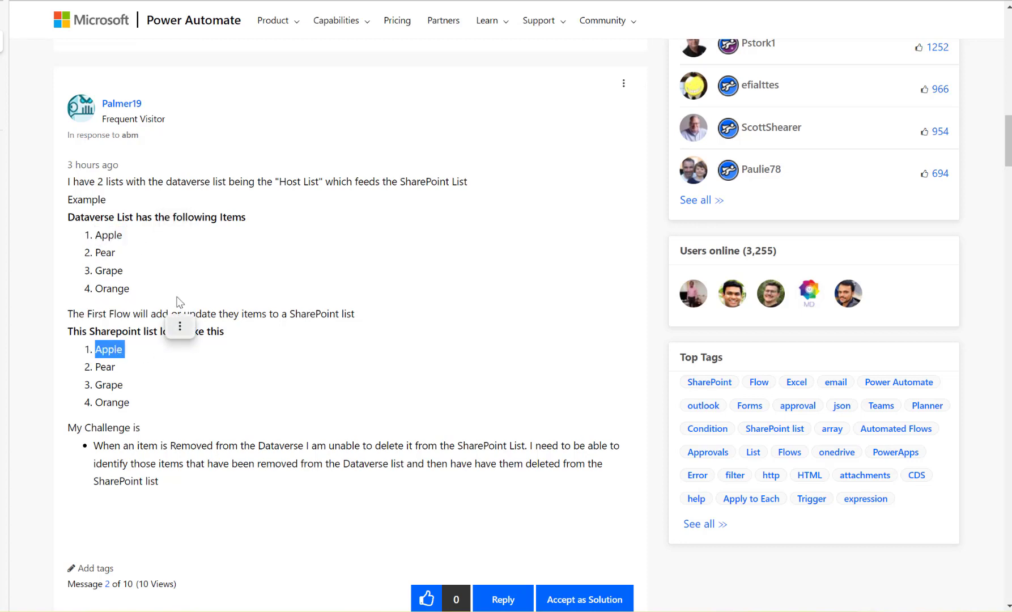
mouse_move(180, 326)
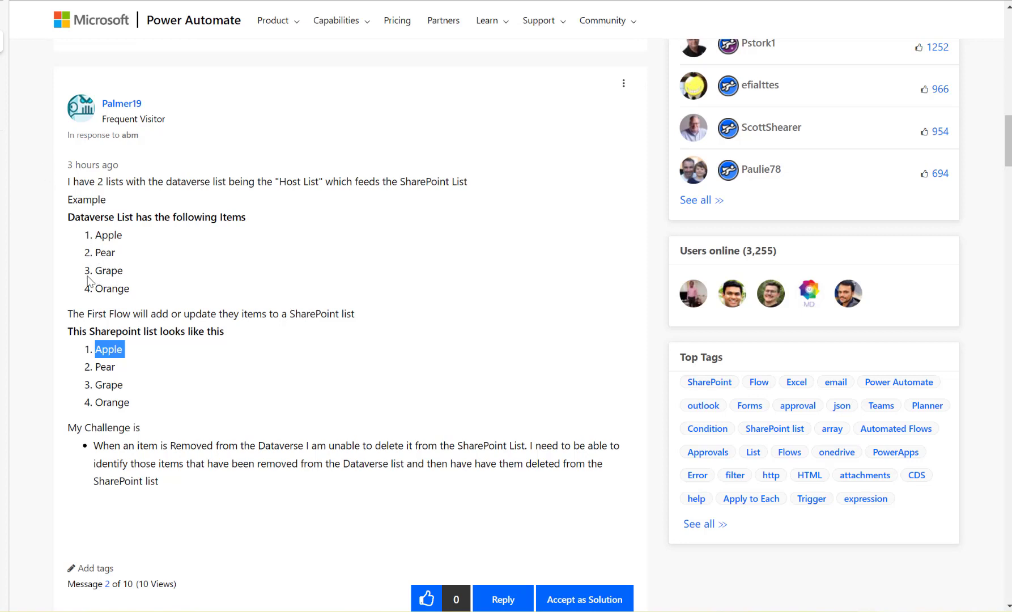
Step: Switch to Power Automate, add a Compose action with the trigger's Name as its input, and save the Demo List updates flow
left_click(5, 125)
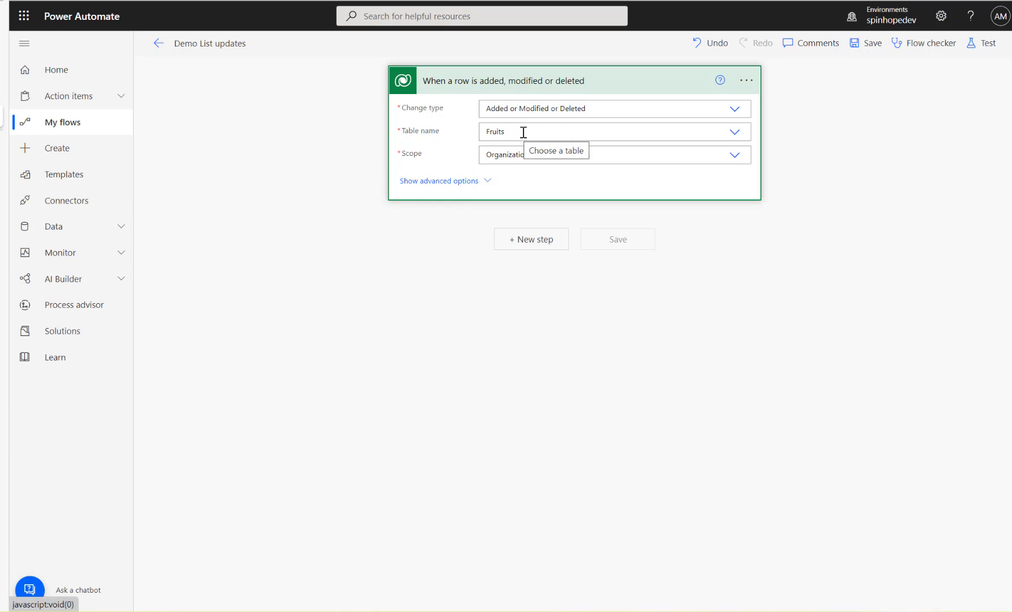
left_click(527, 241)
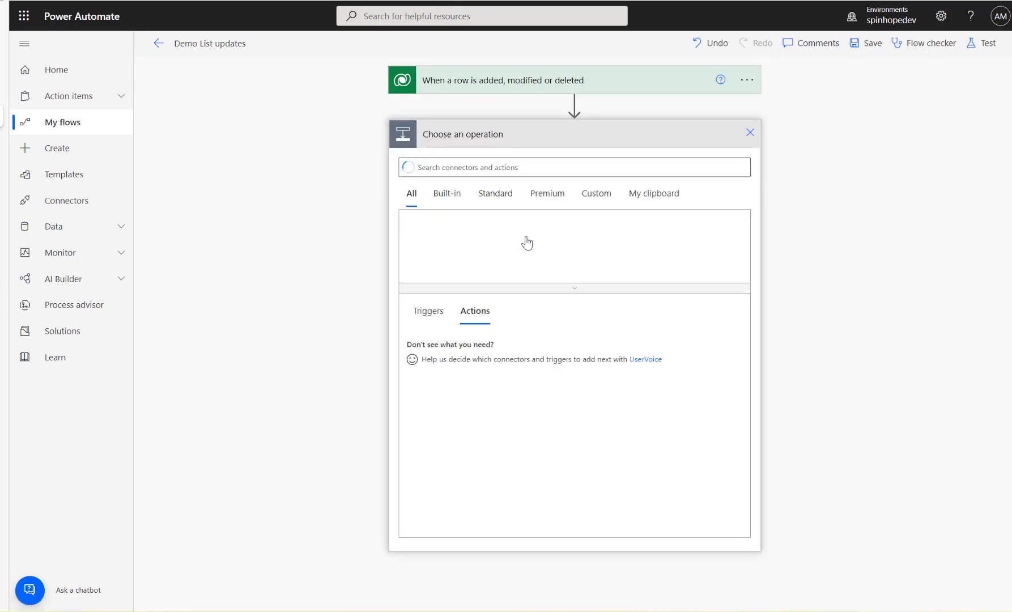
left_click(488, 166)
type("d")
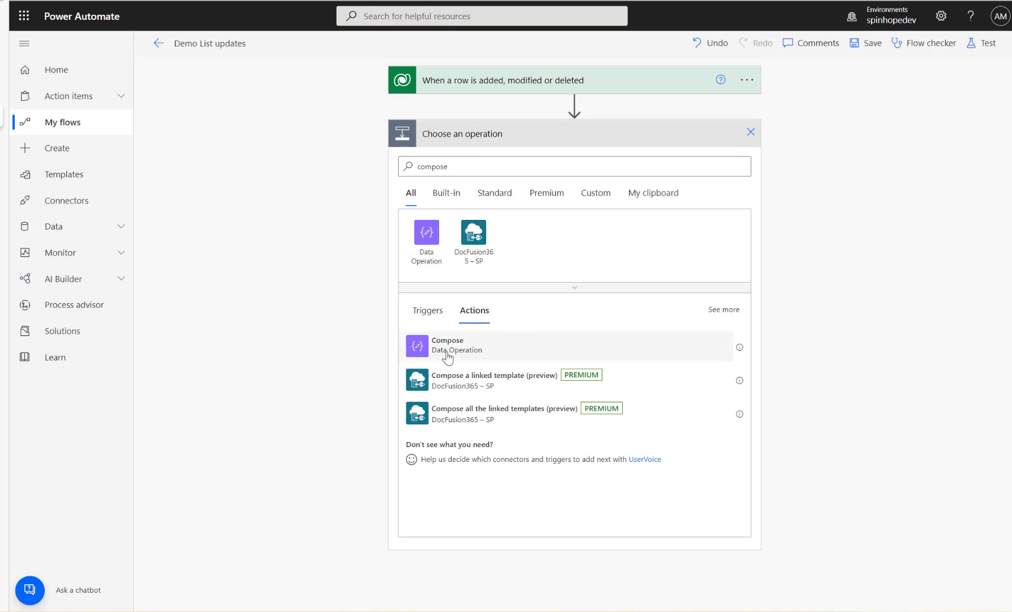
left_click(448, 343)
left_click(514, 166)
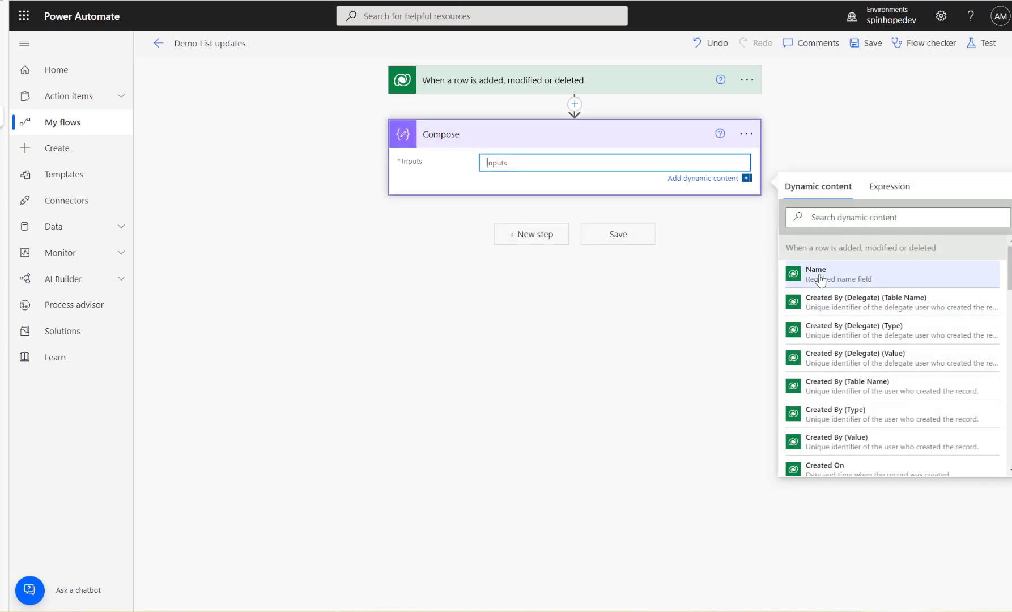
left_click(820, 280)
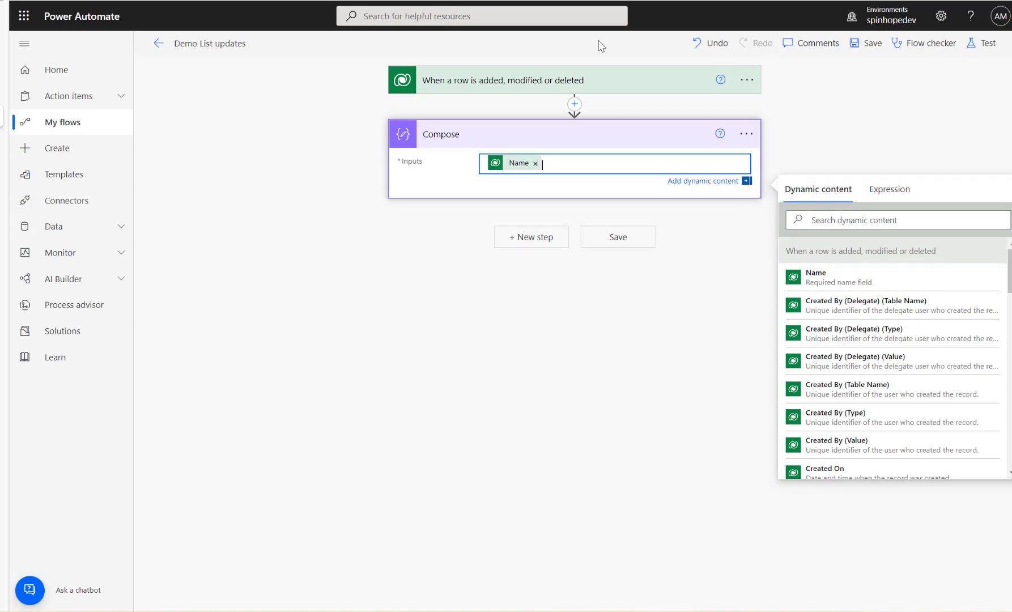
left_click(854, 48)
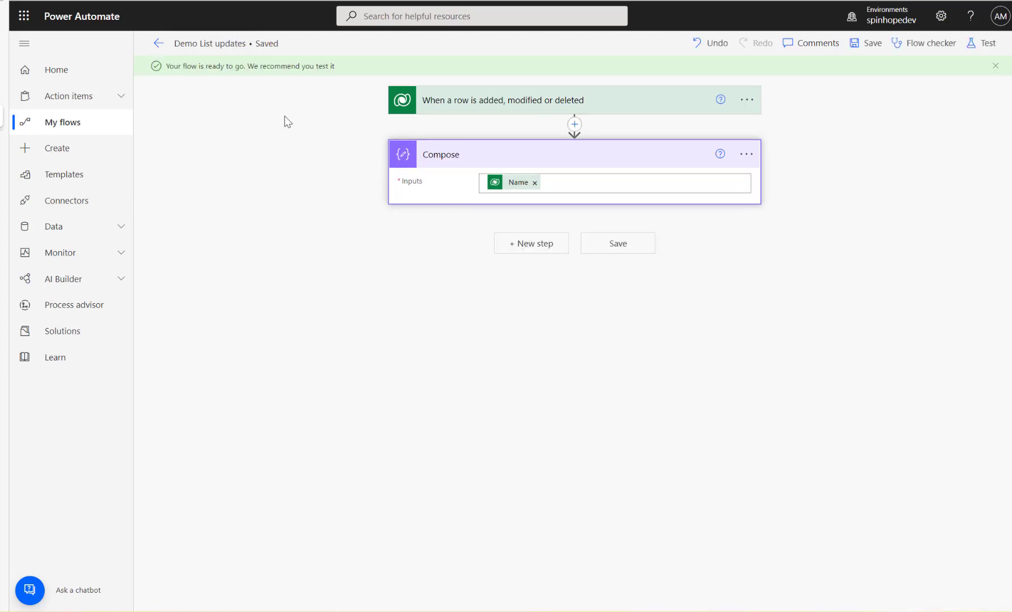
left_click(158, 43)
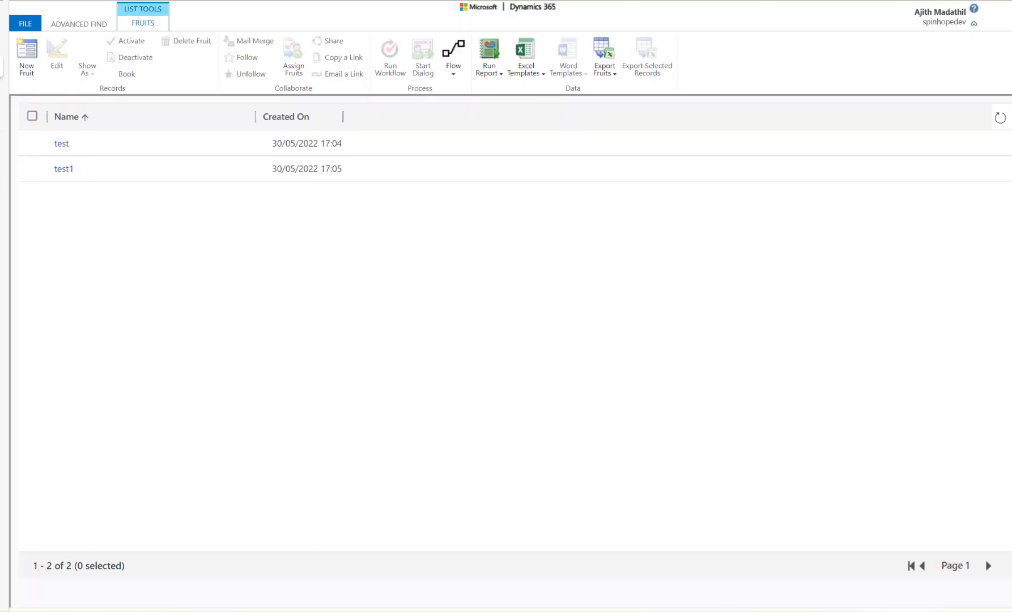
Step: In the Dynamics 365 Fruits list, create and save a fruit record named Apple and refresh the list
left_click(35, 57)
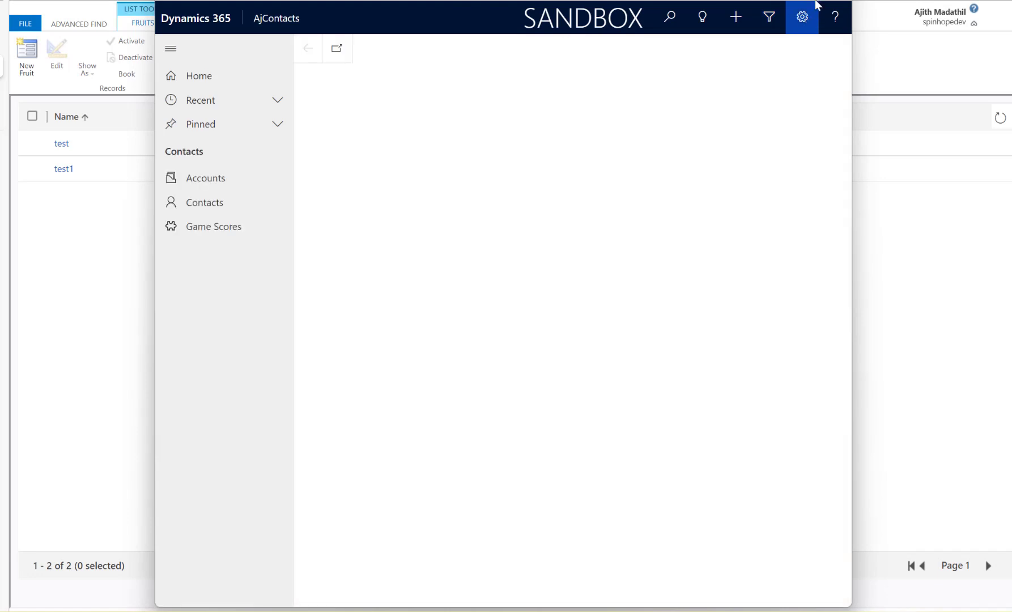
left_click(525, 152)
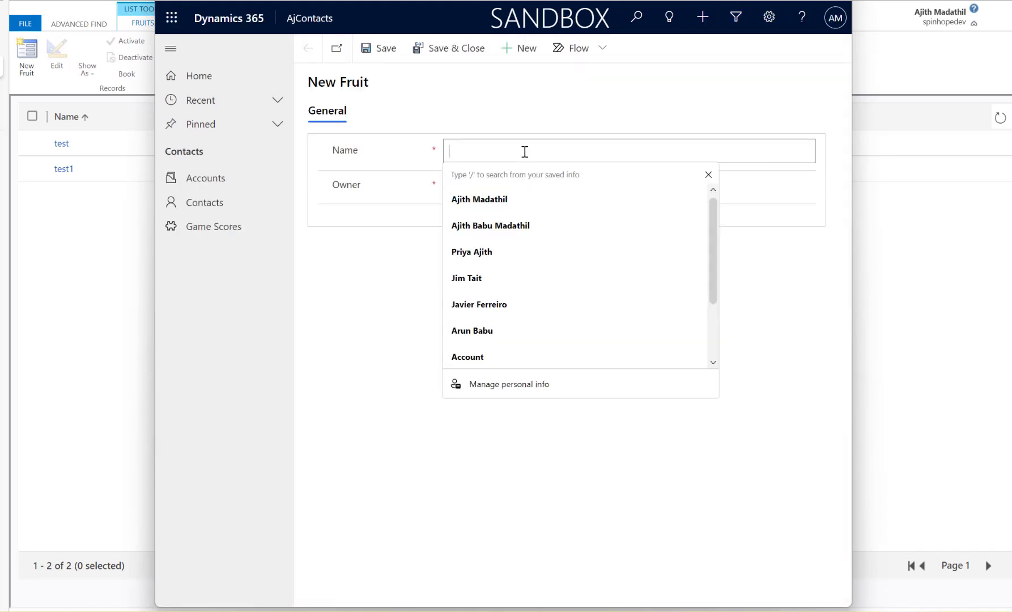
type("Apple")
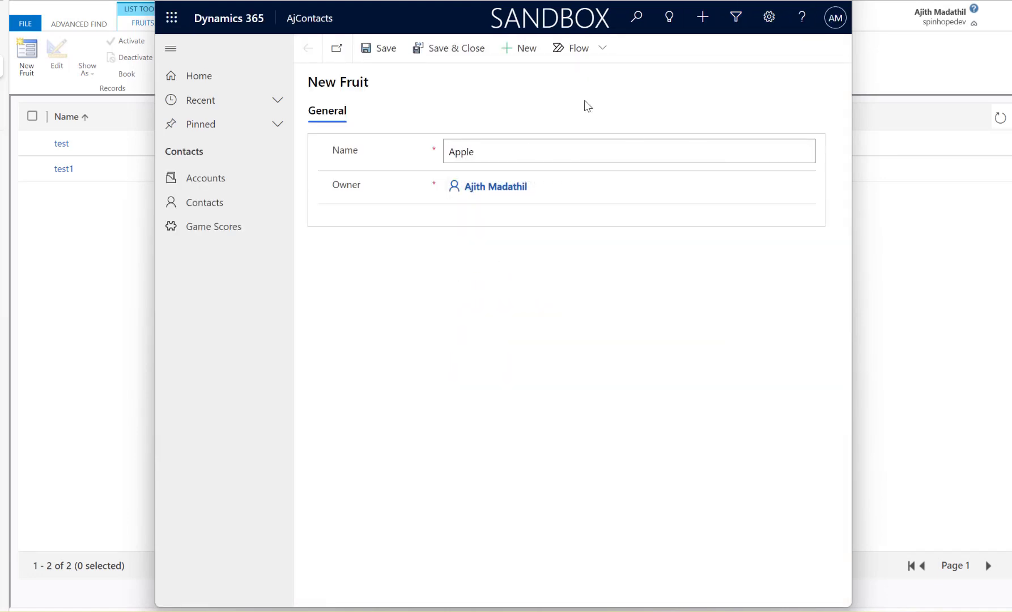
left_click(429, 50)
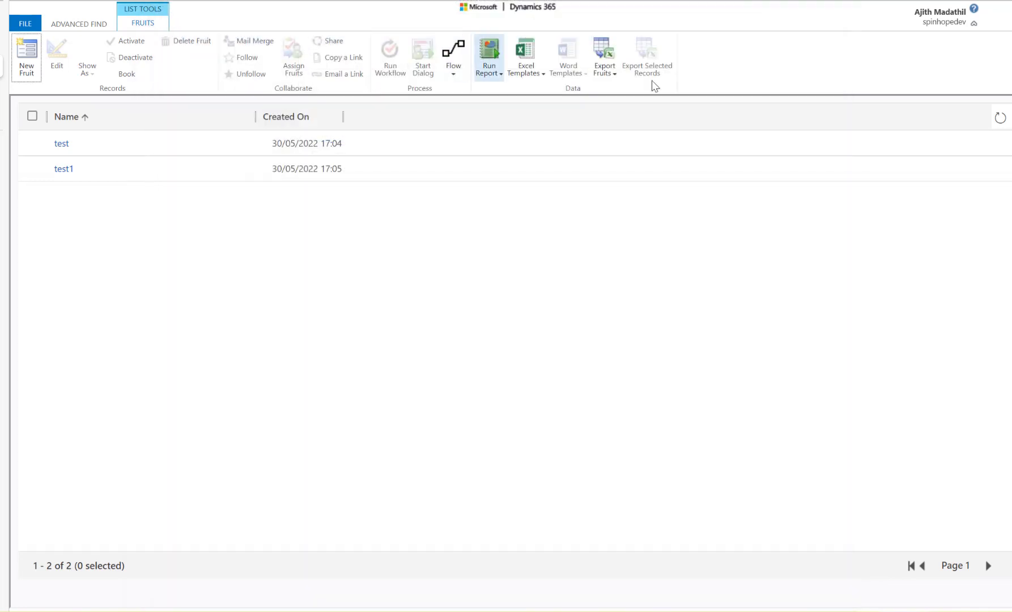
left_click(1001, 118)
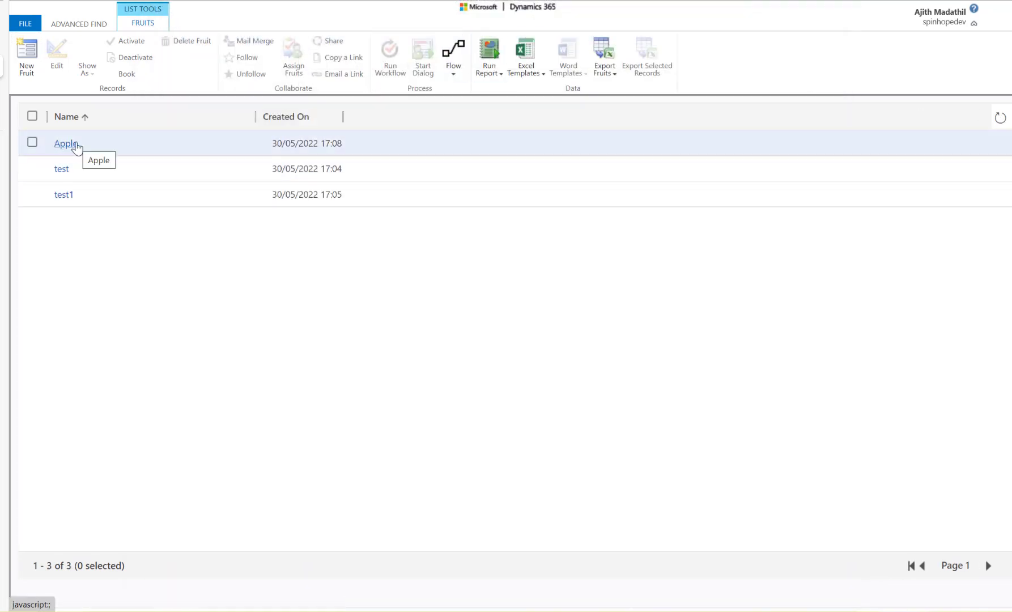
Step: Switch to Power Automate, open the newest Demo List updates run and examine the Compose action's inputs and outputs
key("alt+Tab")
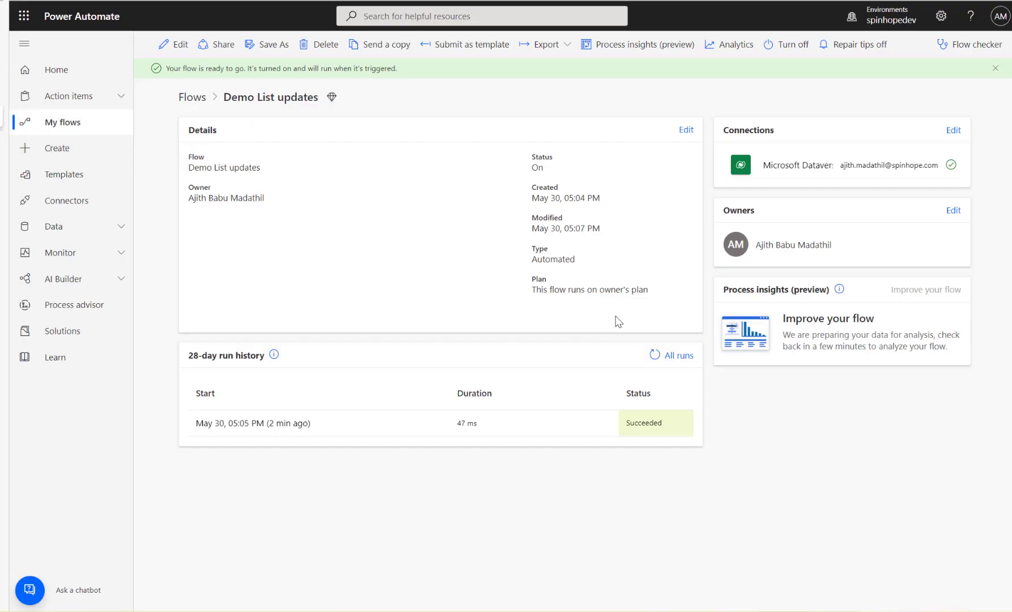
left_click(654, 355)
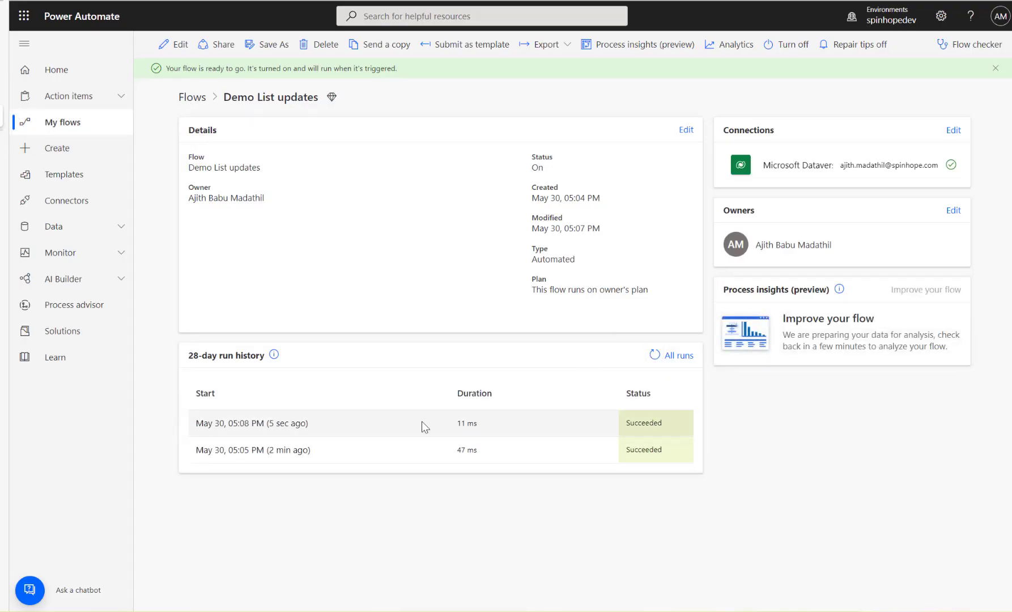
left_click(274, 423)
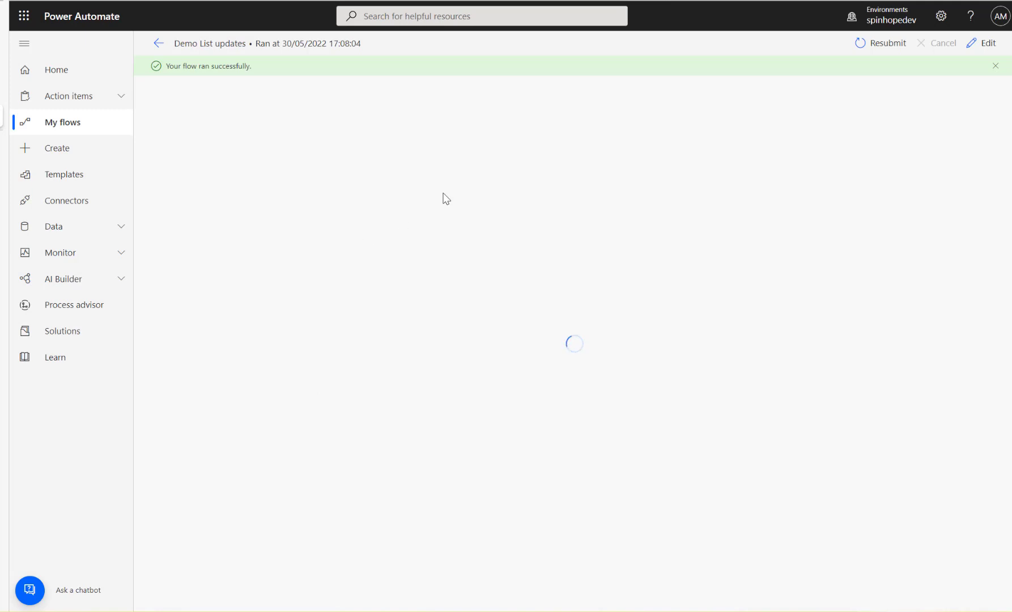
left_click(461, 170)
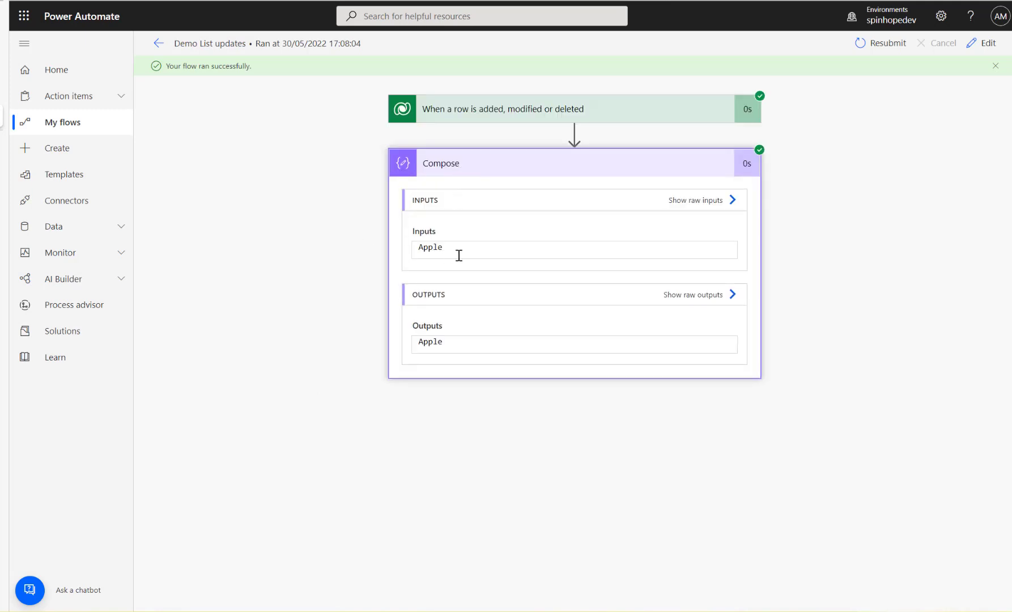
Step: Examine the raw inputs of the run's Dataverse trigger, including the subscriptionRequest/message parameter
left_click(492, 118)
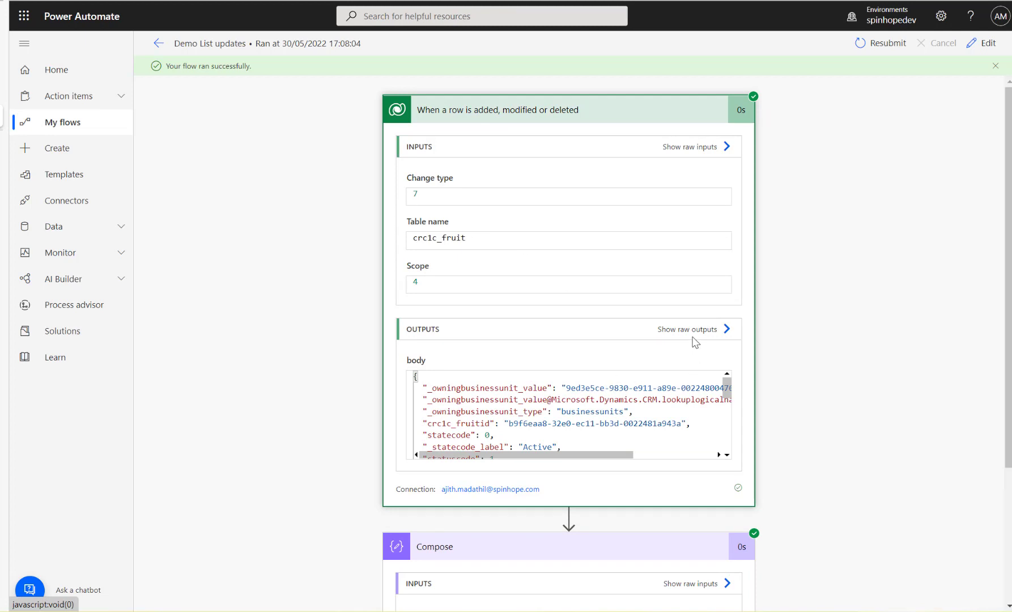
left_click(701, 151)
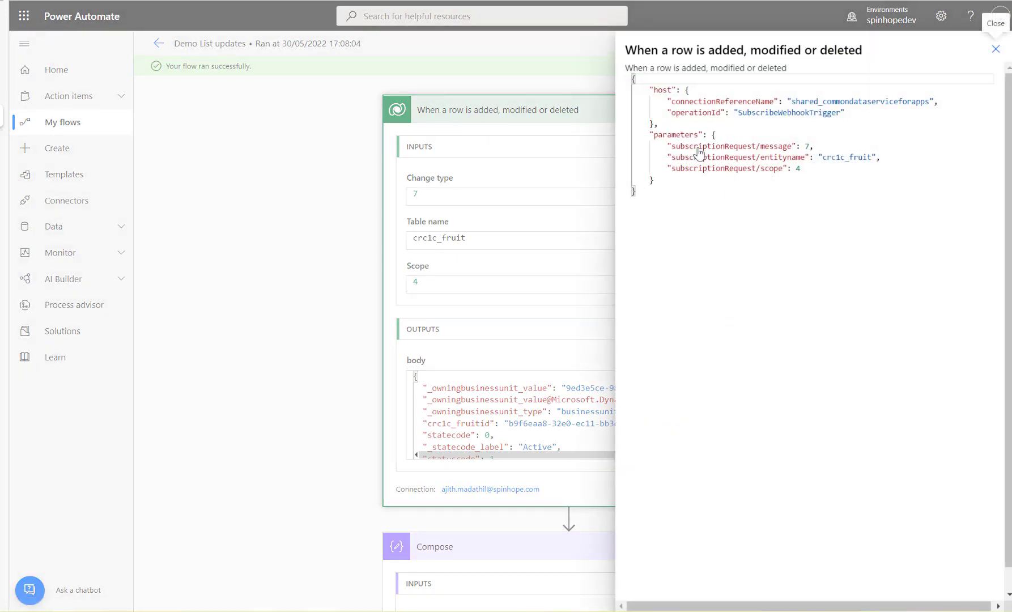
left_click(668, 147)
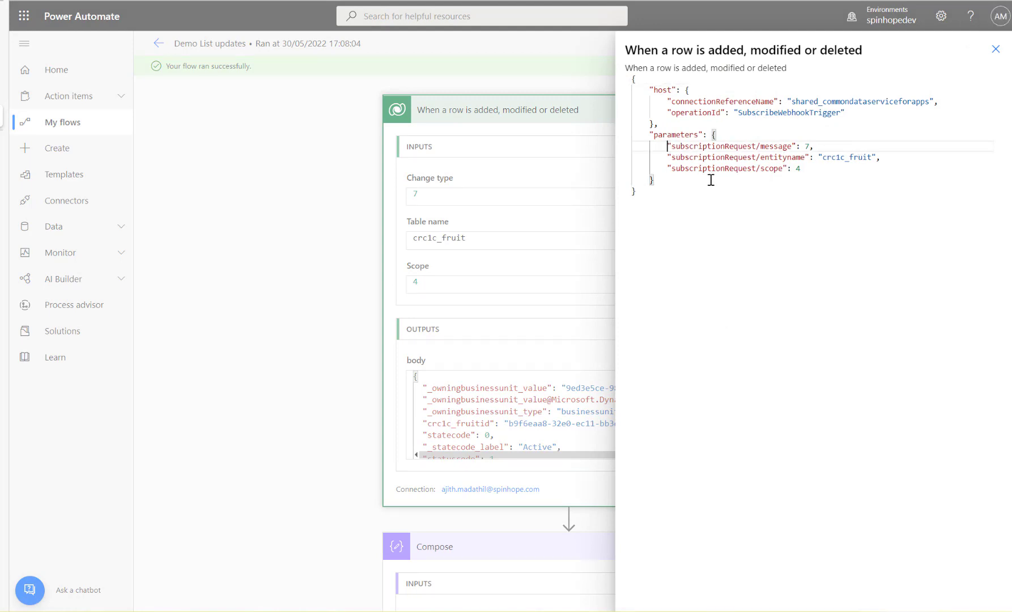
left_click(995, 49)
Step: Examine the SdkMessage property in the raw outputs of the run's Dataverse trigger
left_click(695, 330)
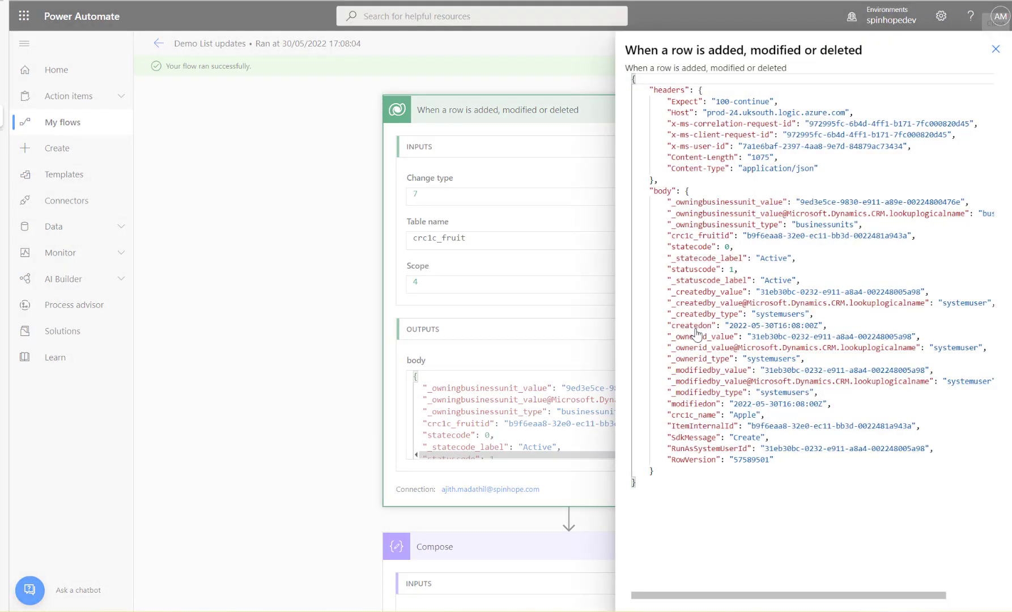
double_click(691, 437)
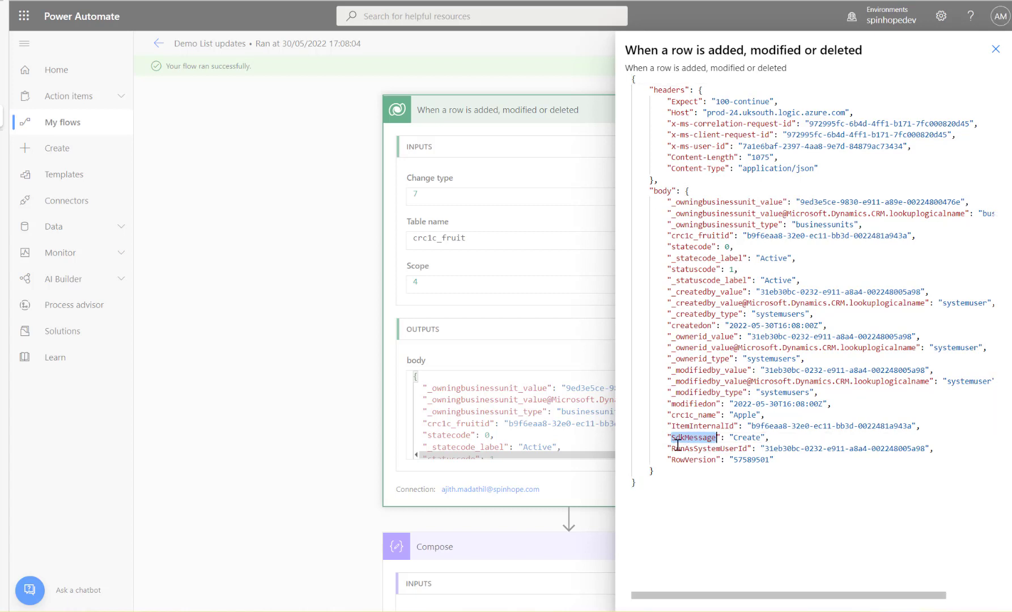
left_click(737, 439)
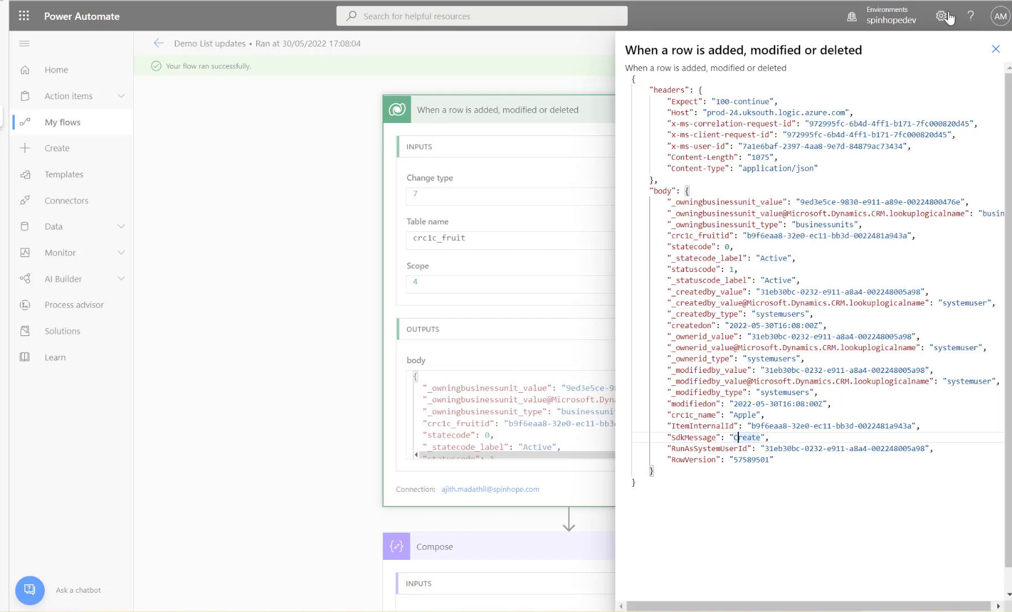
left_click(995, 50)
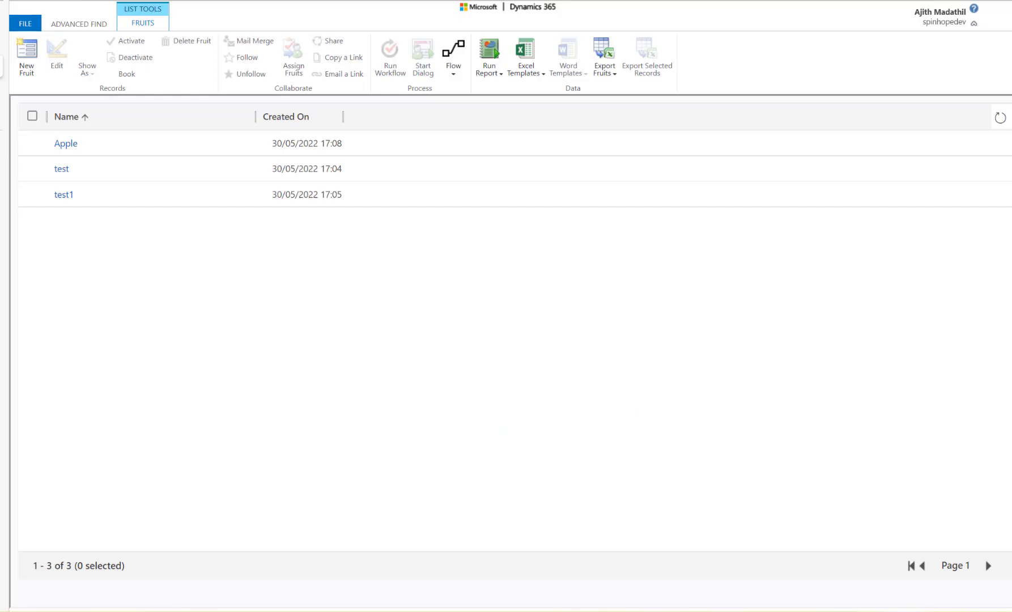
Step: In the Dynamics 365 Fruits list, rename the Apple record to Orange, save and close it, and refresh the list
left_click(65, 144)
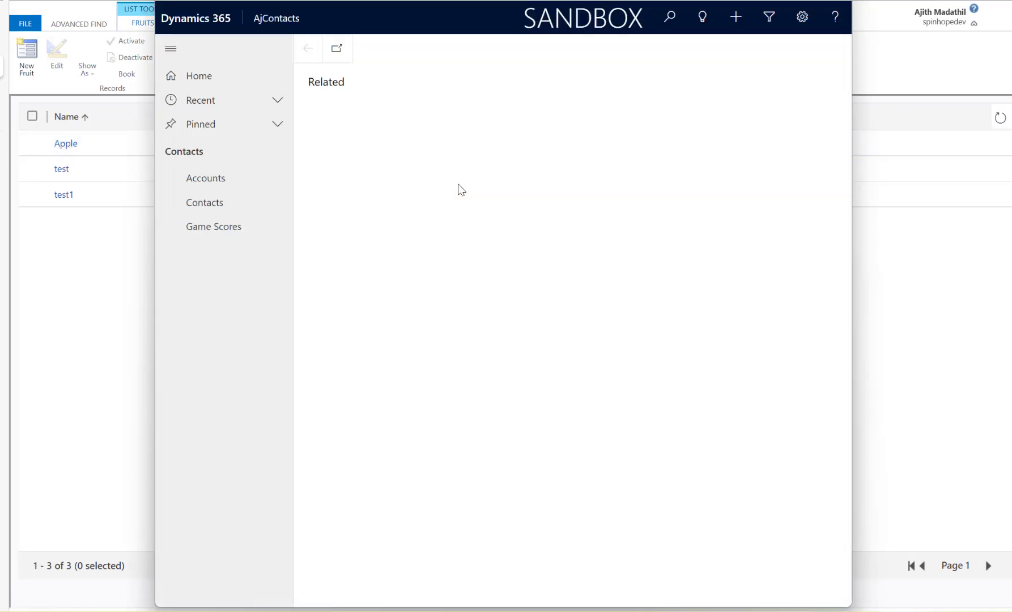
left_click(490, 171)
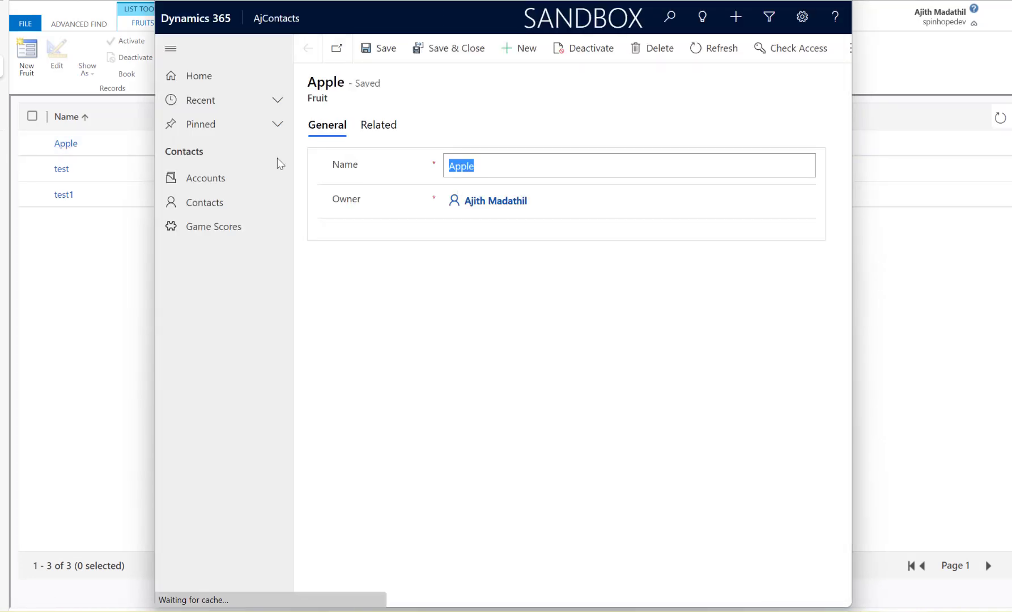
type("Orange")
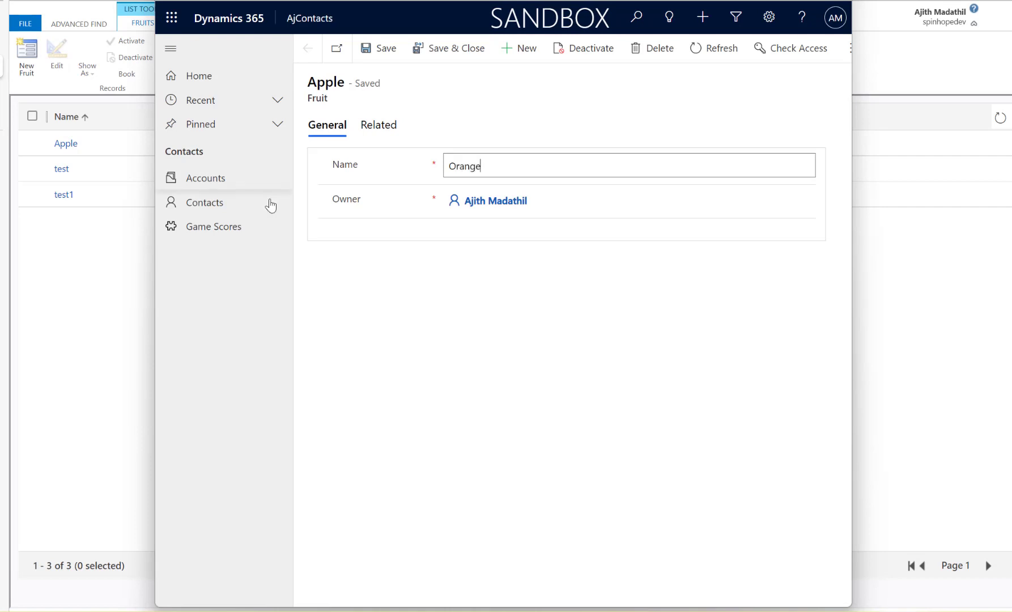
left_click(442, 55)
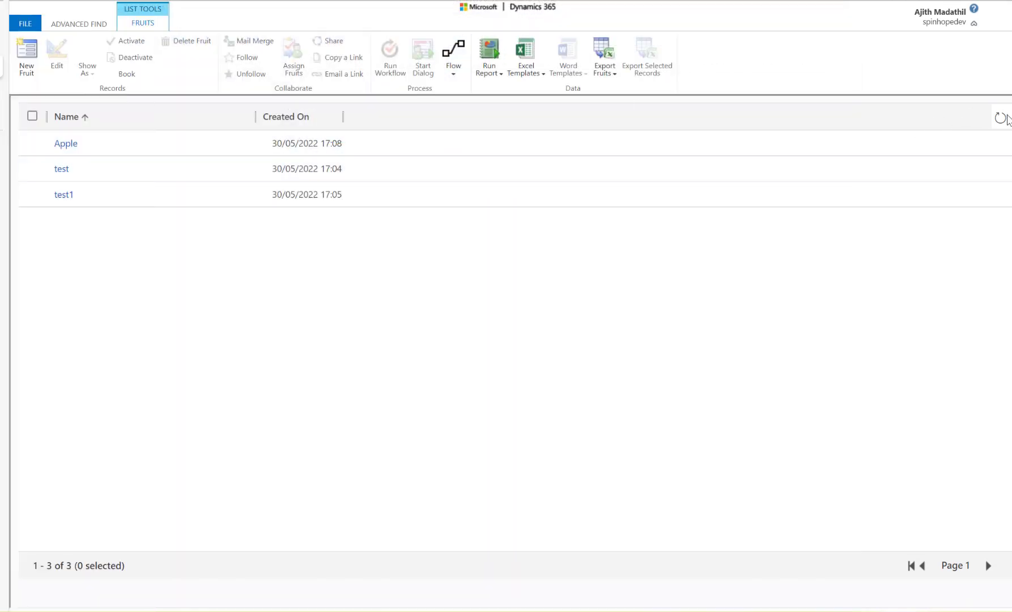
left_click(1000, 118)
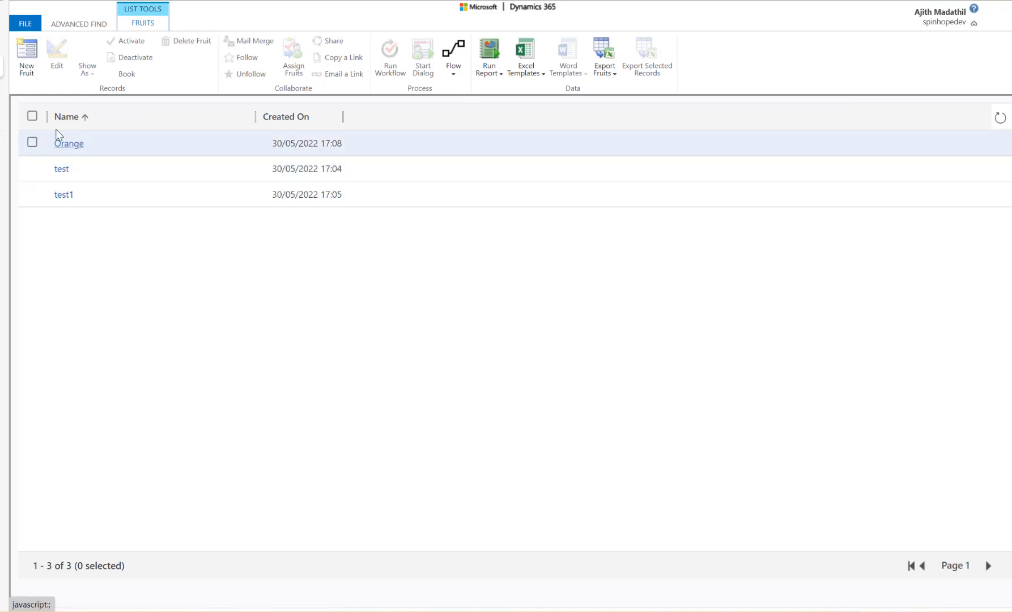
Step: Switch back to Power Automate, open the latest Demo List updates run and check the value passed through its Compose action
left_click(14, 122)
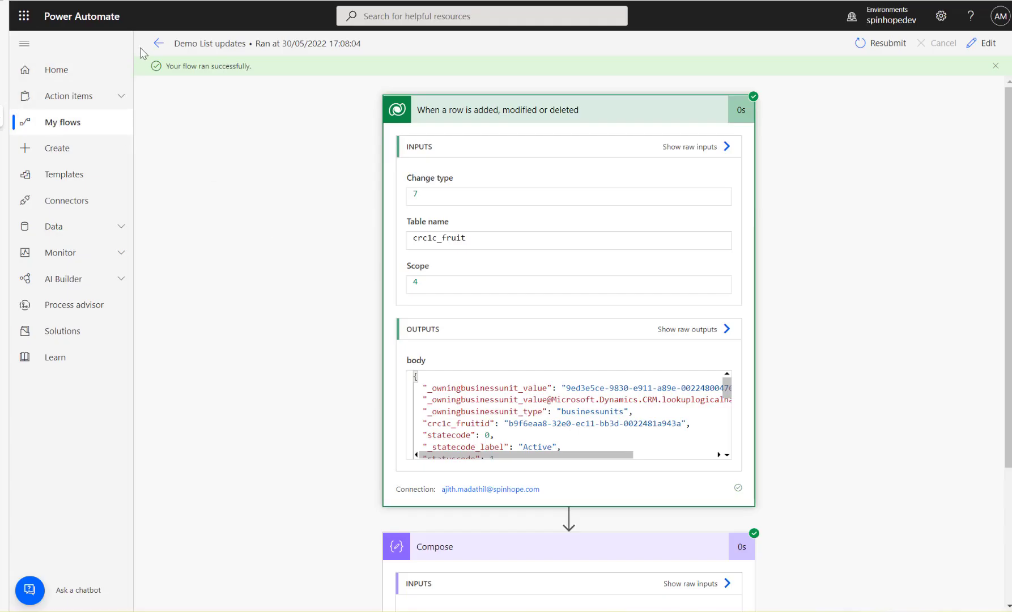
left_click(158, 43)
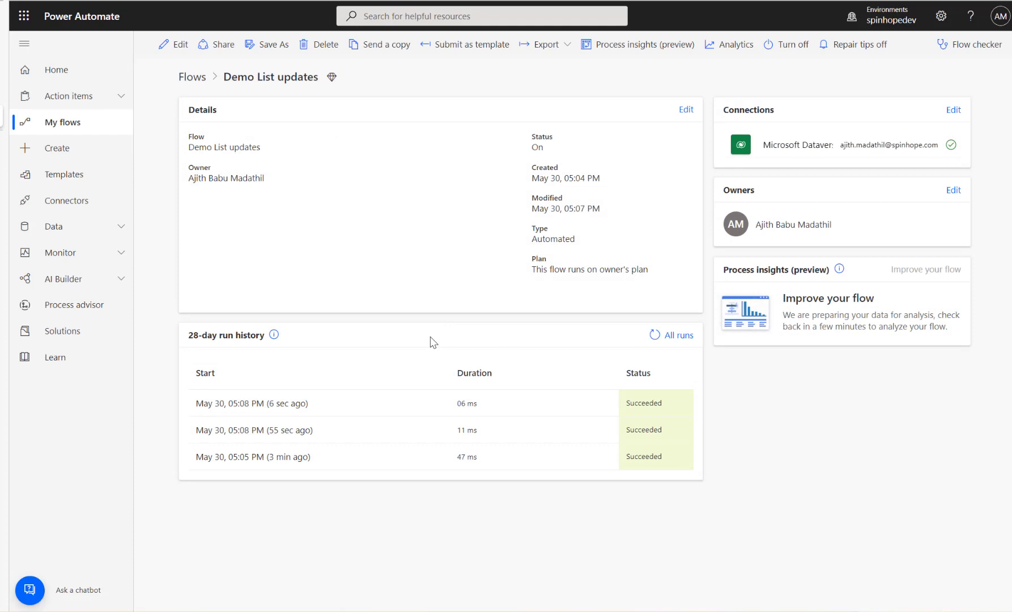
left_click(260, 404)
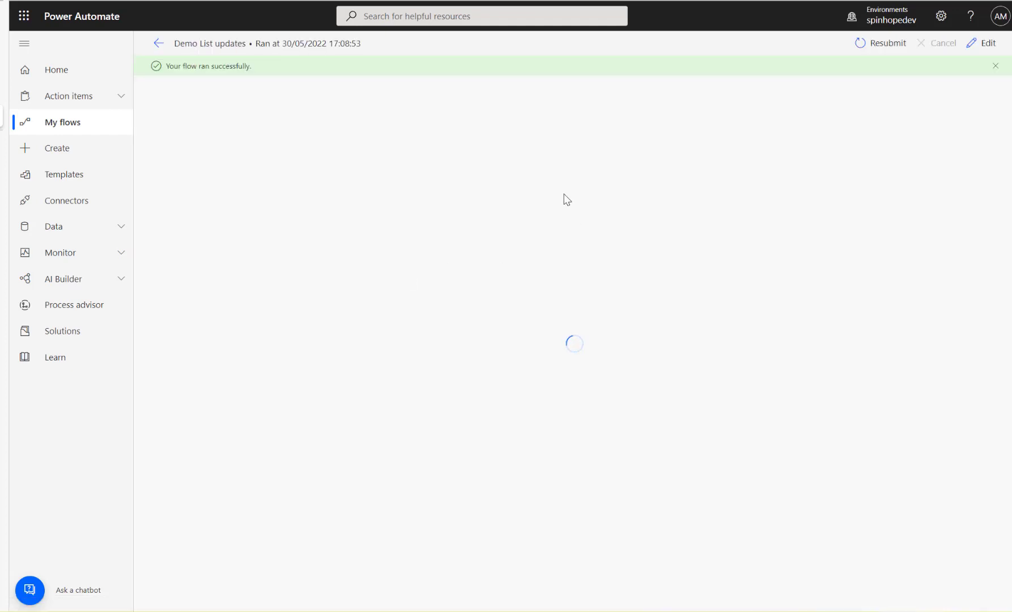
left_click(506, 167)
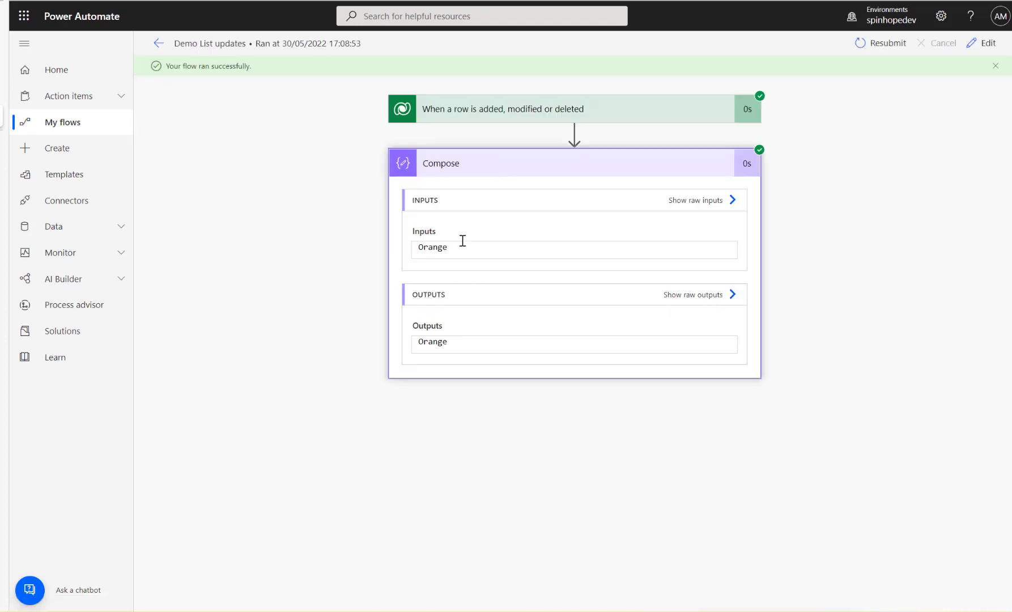
Step: Examine the SdkMessage property in the raw outputs of this run's Dataverse trigger
left_click(474, 115)
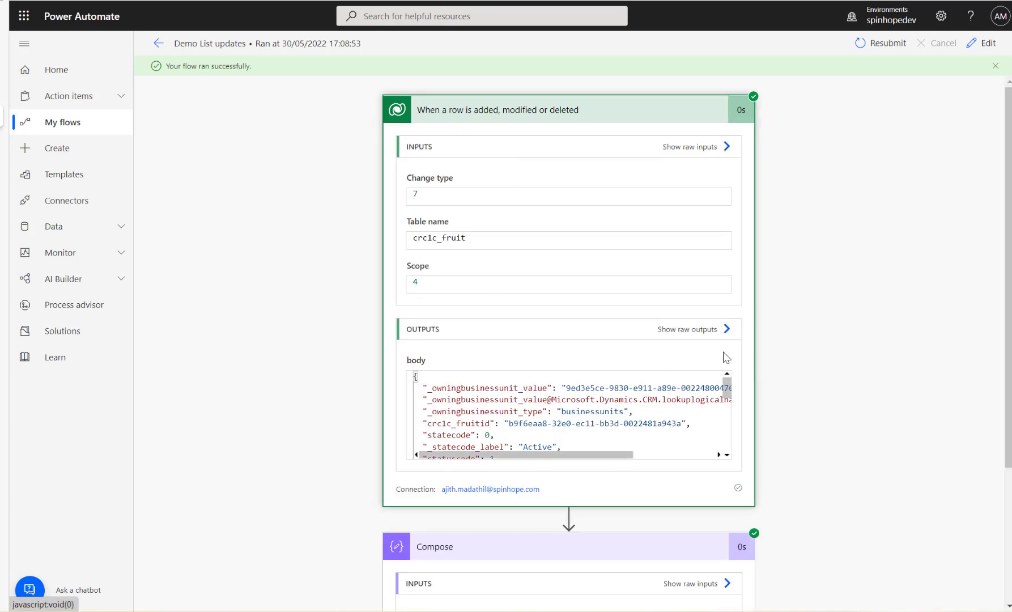
left_click(694, 329)
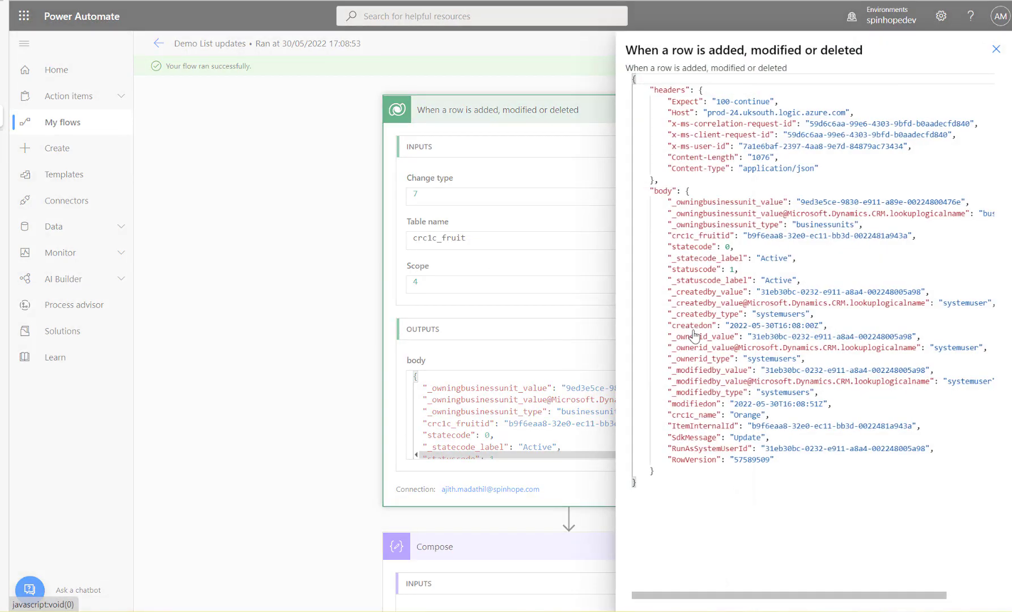
left_click(671, 438)
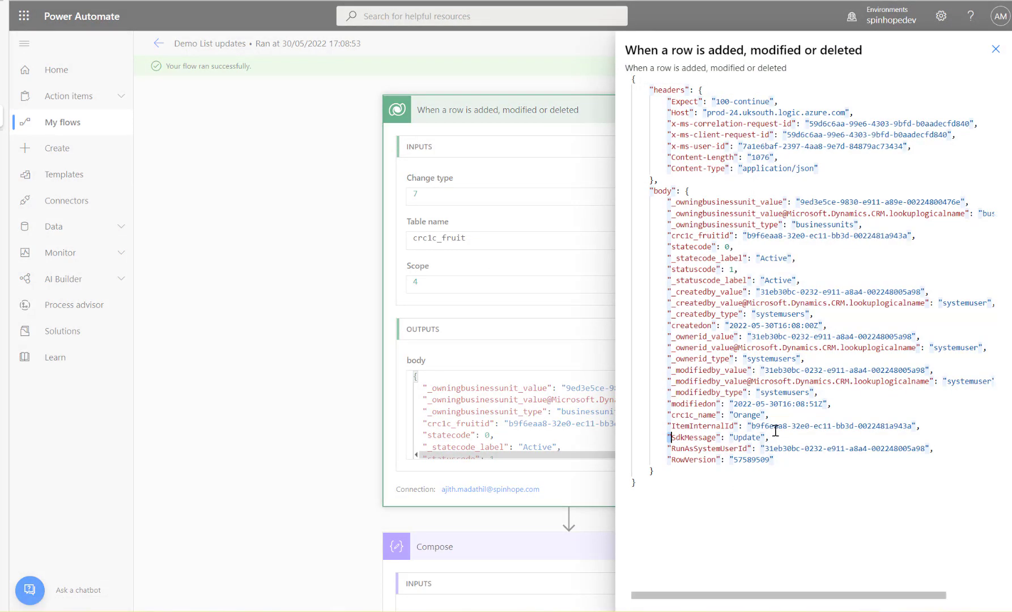
left_click(996, 49)
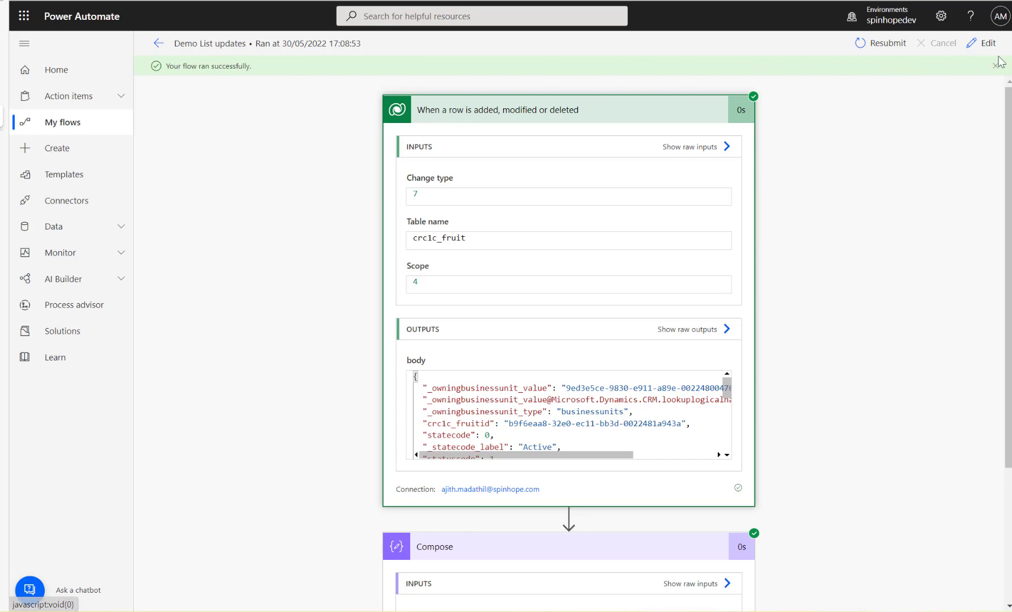
Step: Open the flow for editing, remove the Name value from the Compose action's inputs and start an expression there
left_click(983, 43)
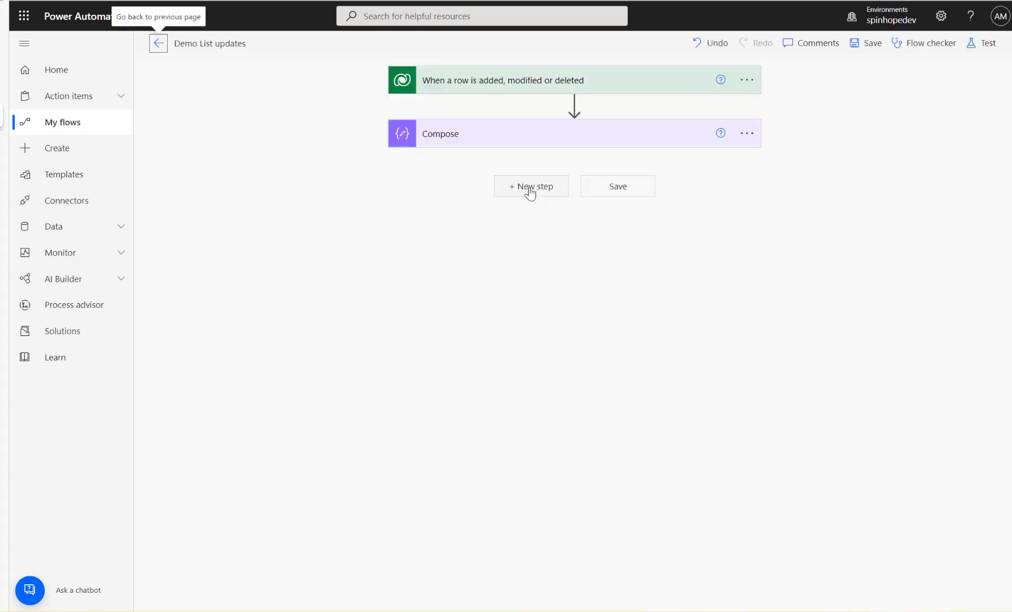
left_click(481, 135)
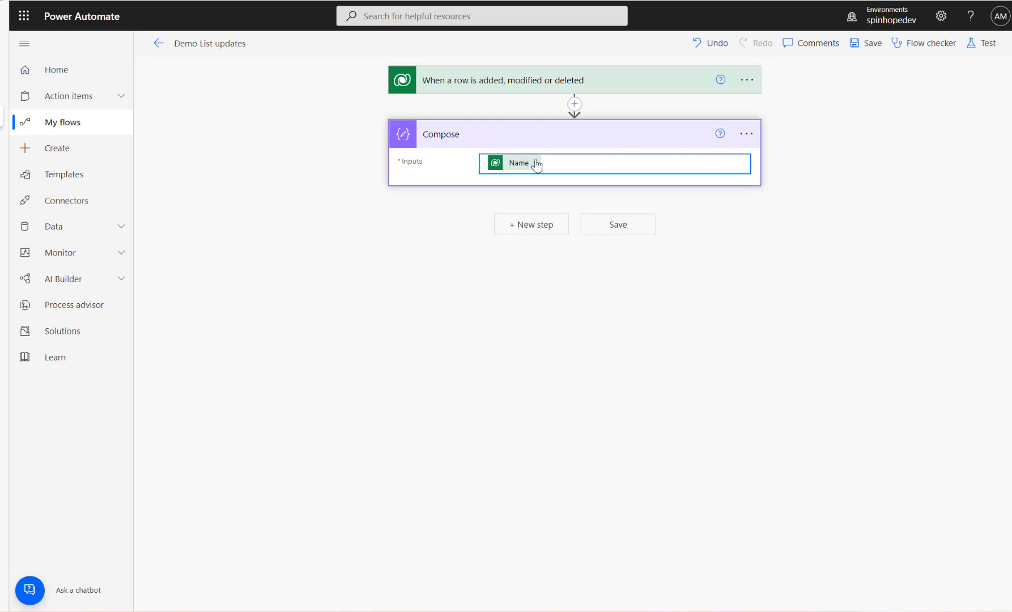
left_click(534, 163)
left_click(882, 187)
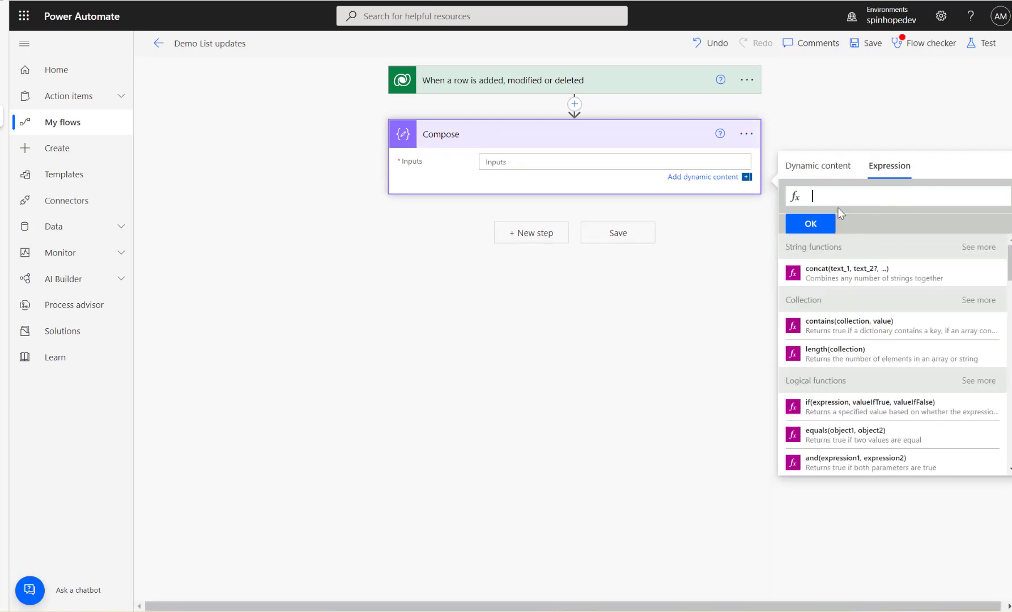
type("body")
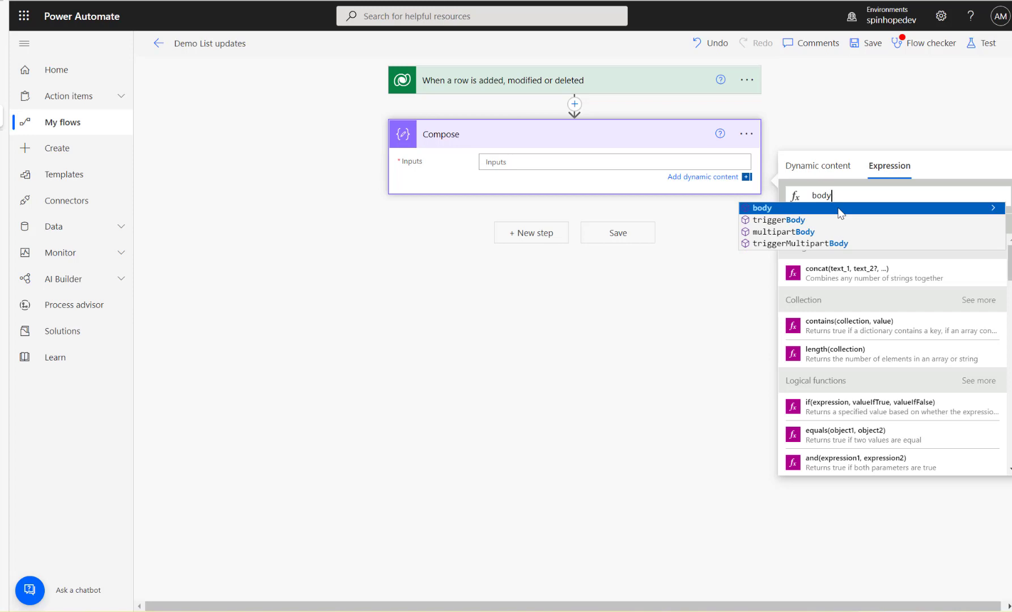
key("Down")
type("(")
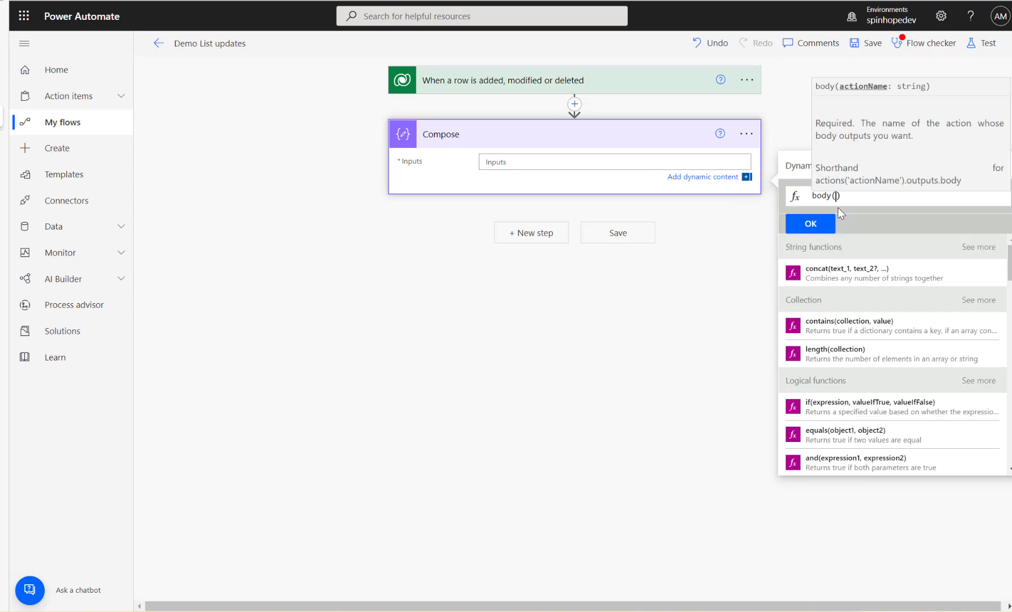
key("ctrl+a")
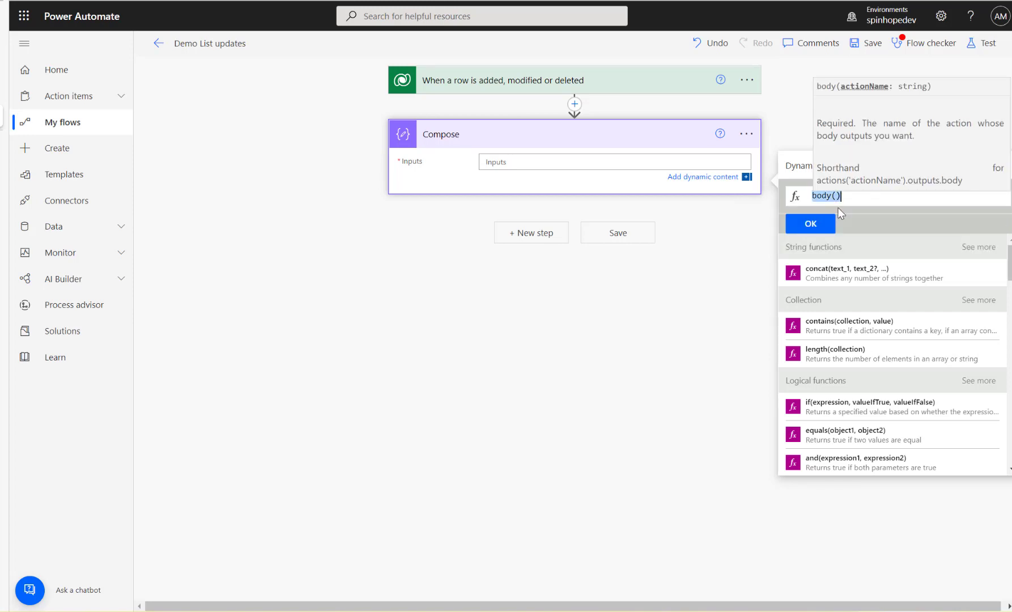
key("BackSpace")
Step: Set the Compose action's input to the expression triggerBody()?['SdkMessage']
type("tr")
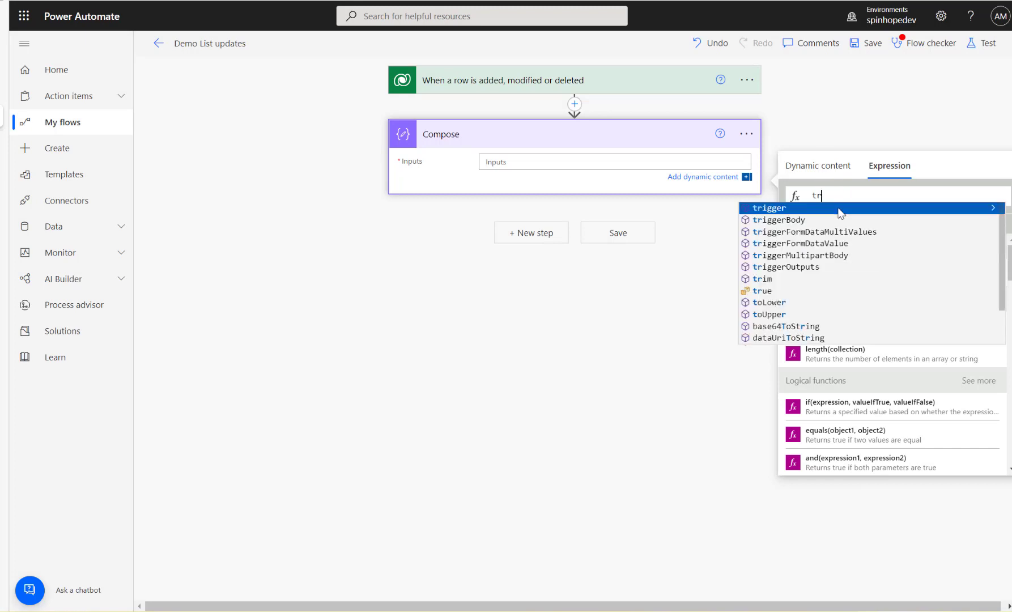
key("Down")
type("()")
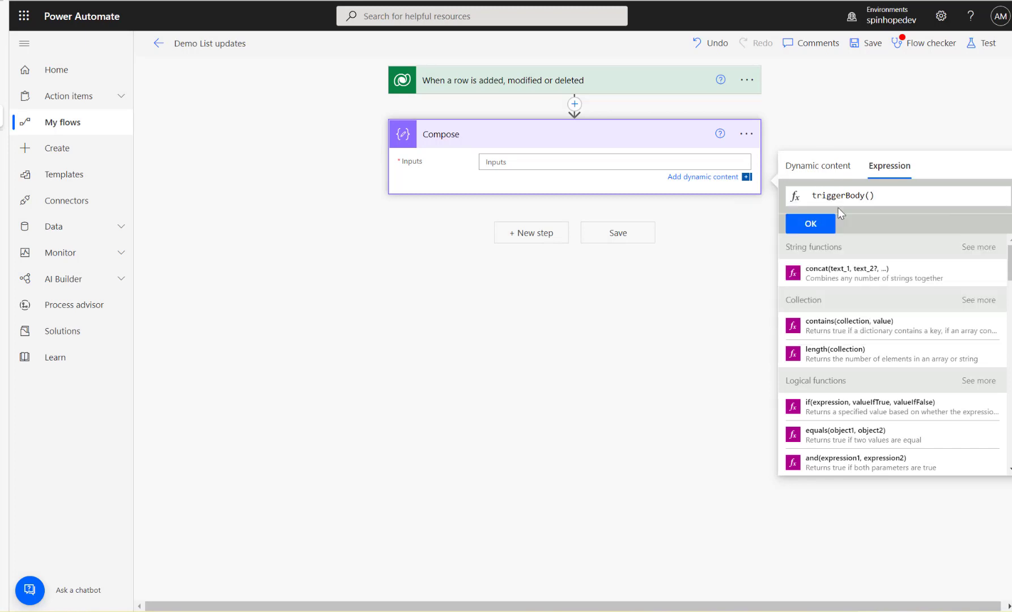
type("?['SdkMessage")
left_click(805, 227)
Step: Save and test the flow automatically with the most recent trigger run, and examine the Compose action's input
left_click(986, 43)
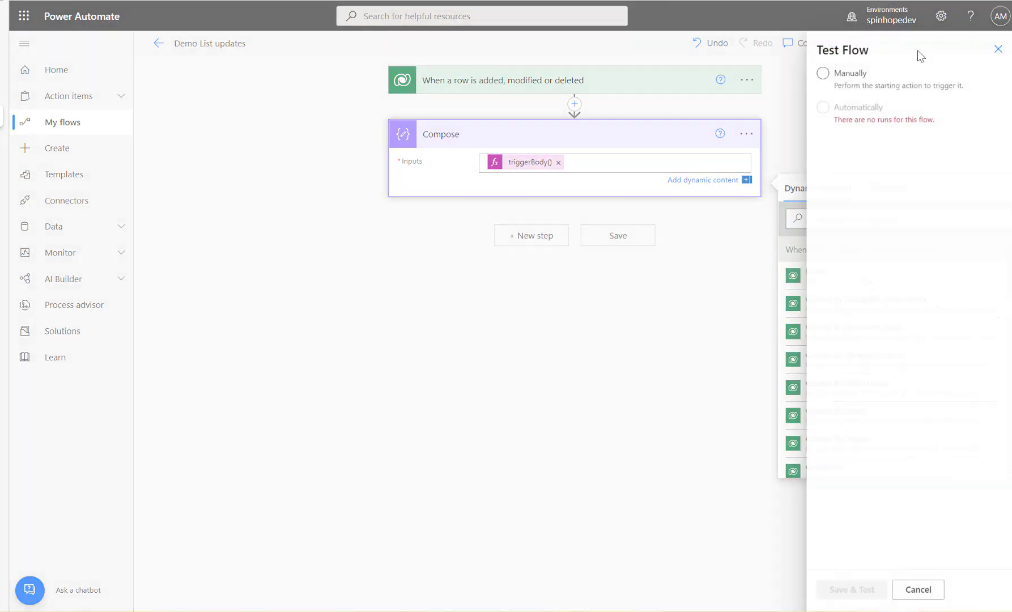
left_click(856, 113)
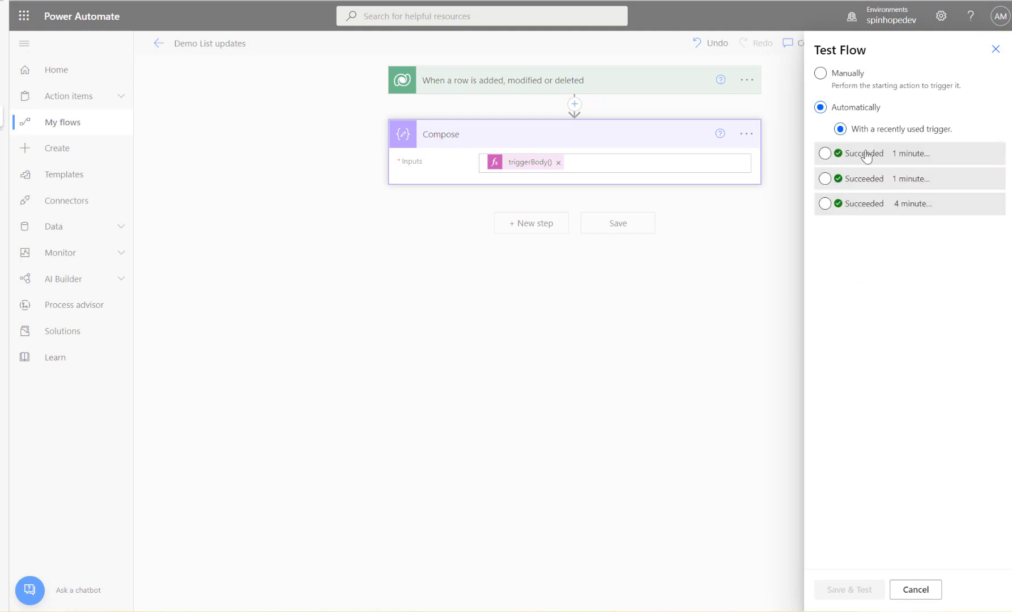
left_click(867, 154)
left_click(849, 589)
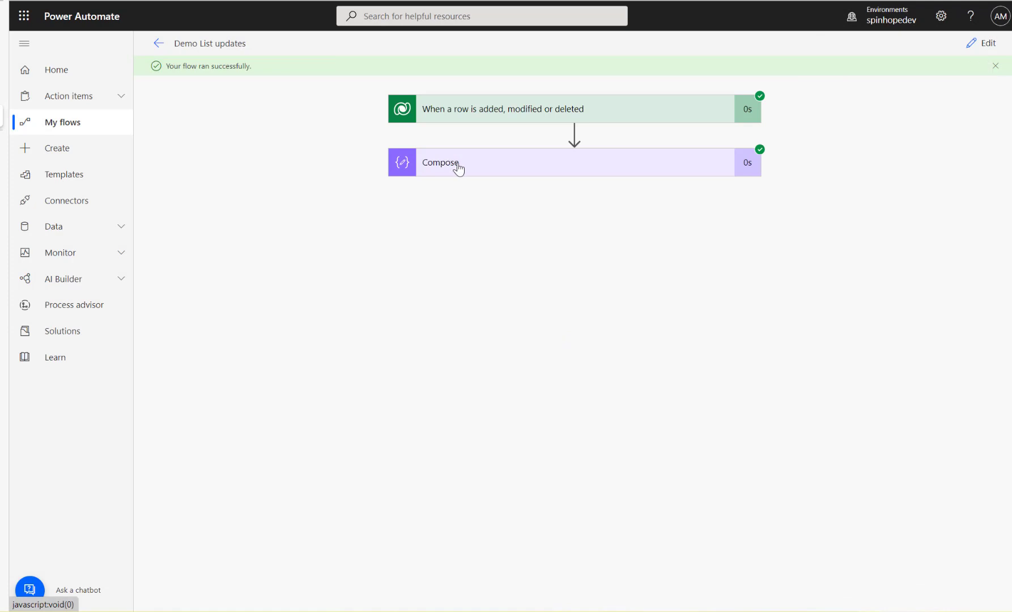
left_click(456, 166)
left_click_drag(476, 249, 142, 244)
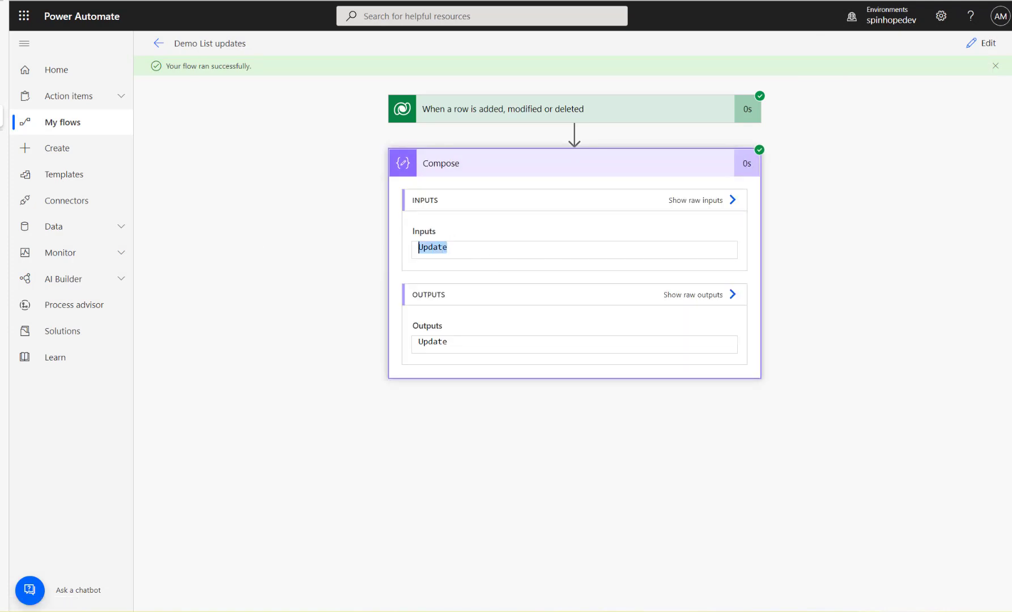
Step: Return to editing the flow and add a Condition control after the Compose action
left_click(985, 42)
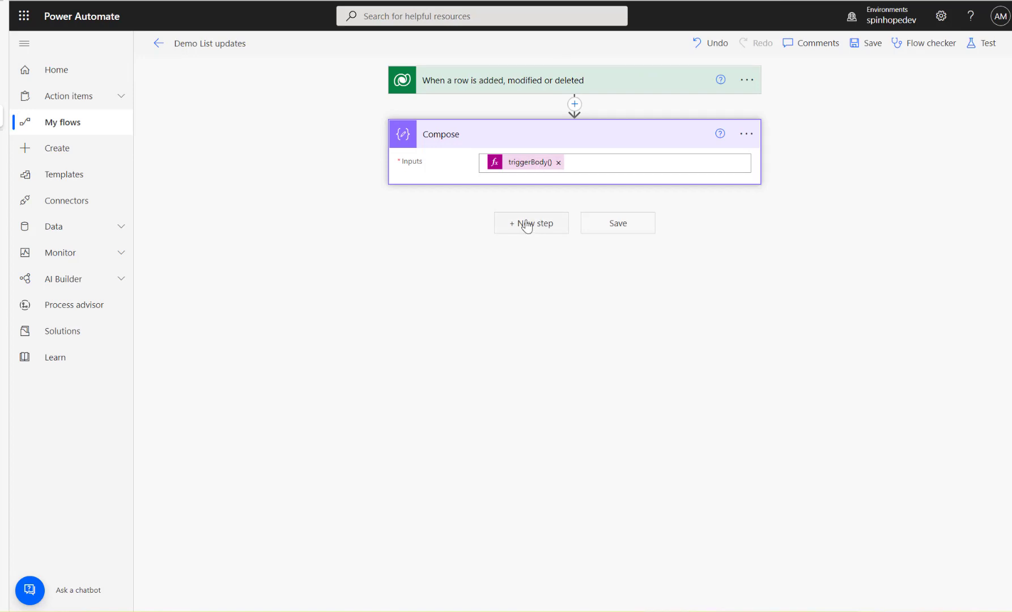
left_click(528, 223)
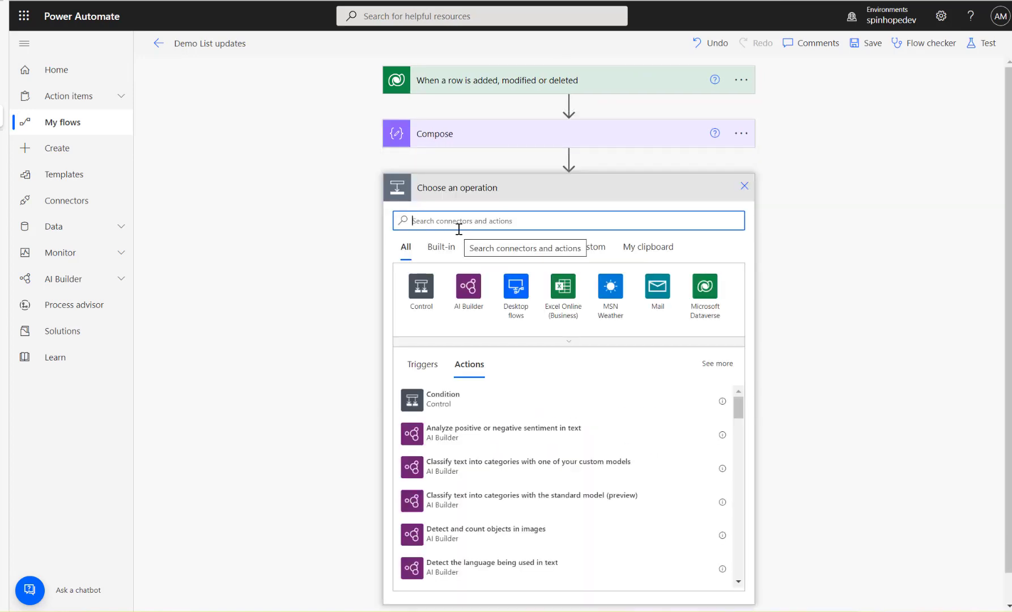
left_click(429, 292)
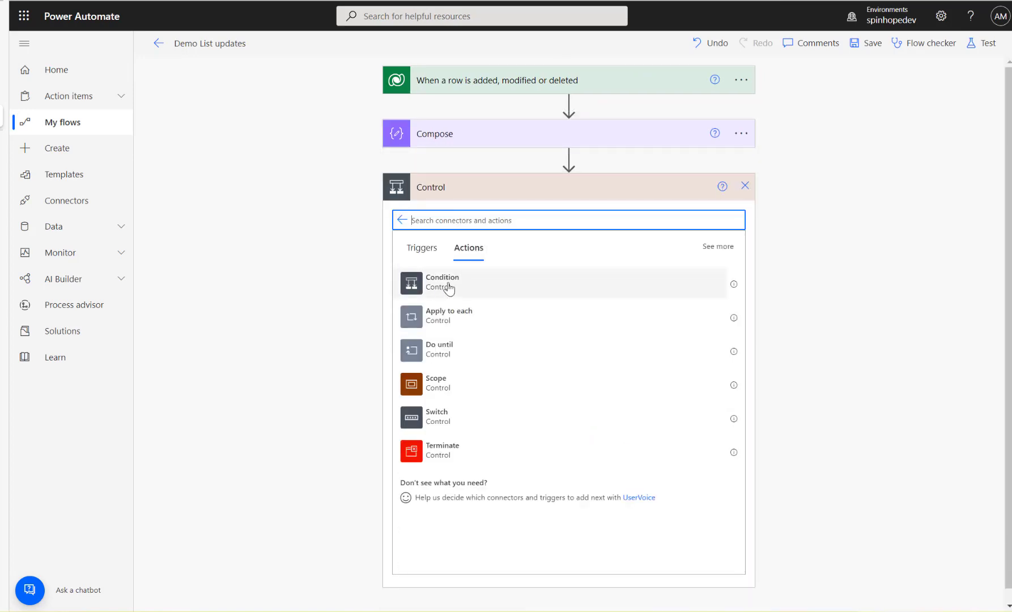
left_click(447, 288)
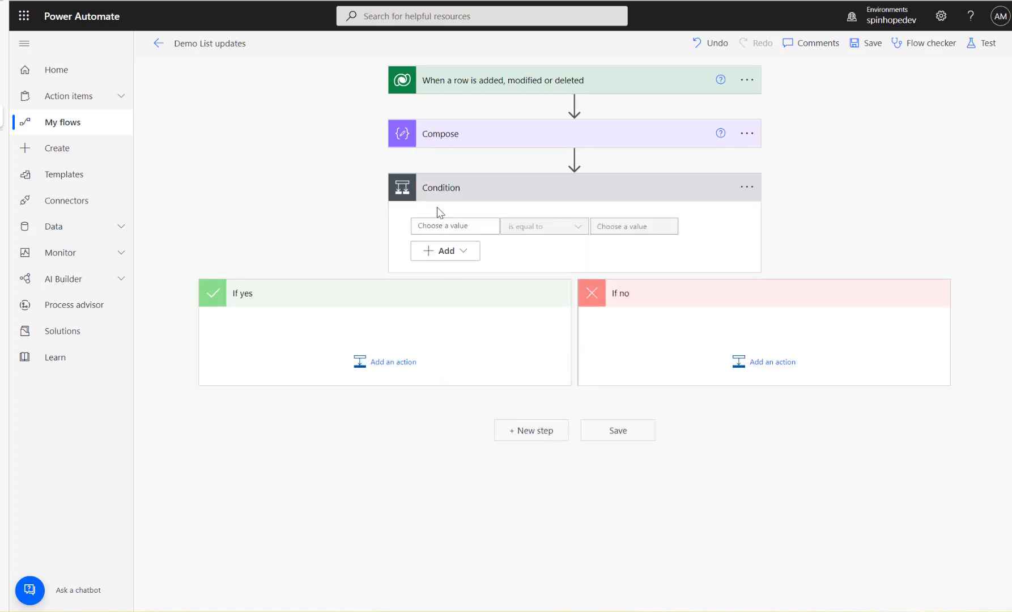
Step: Set the condition to check that the Compose Outputs value is equal to Update
left_click(453, 227)
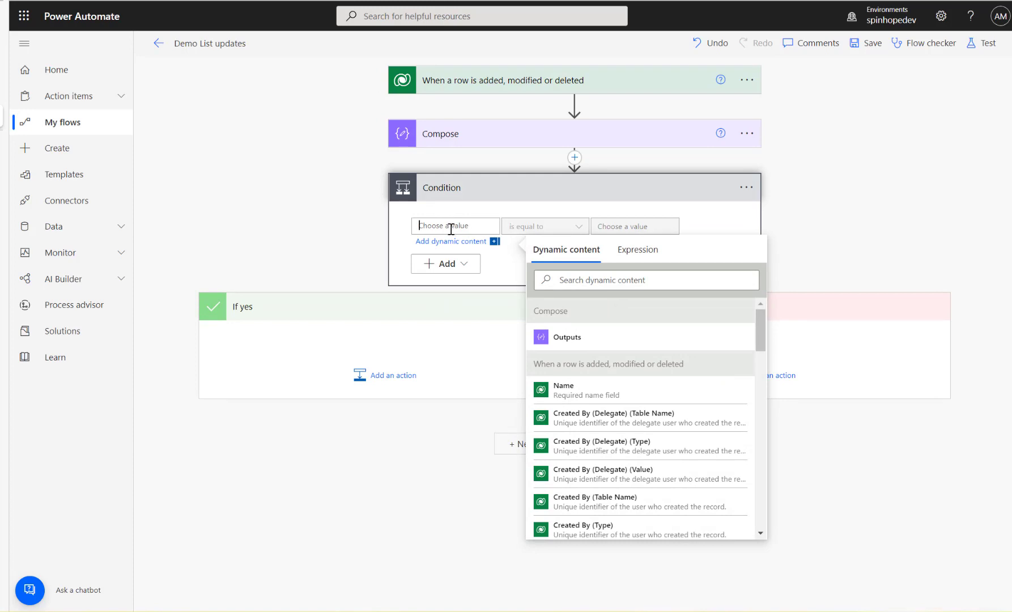
left_click(558, 339)
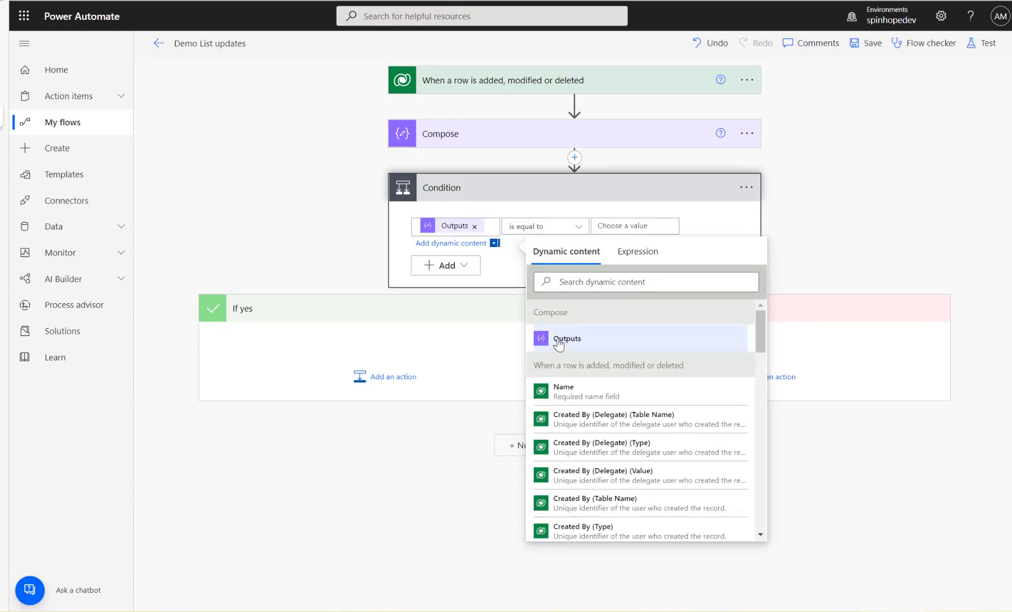
left_click(613, 225)
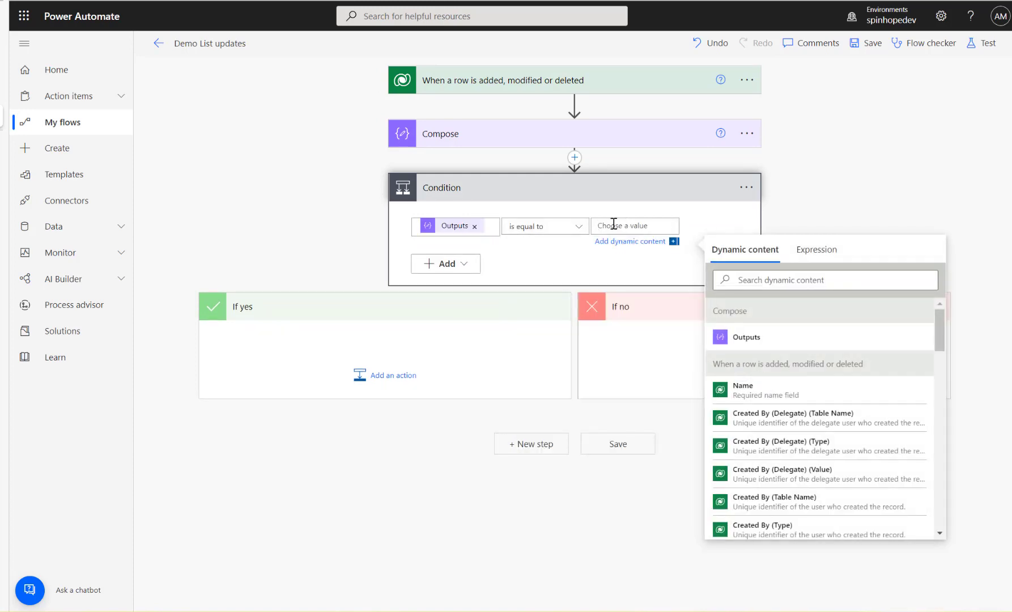
type("Update")
Step: Add a SharePoint Update item action to the condition's If yes branch
left_click(391, 379)
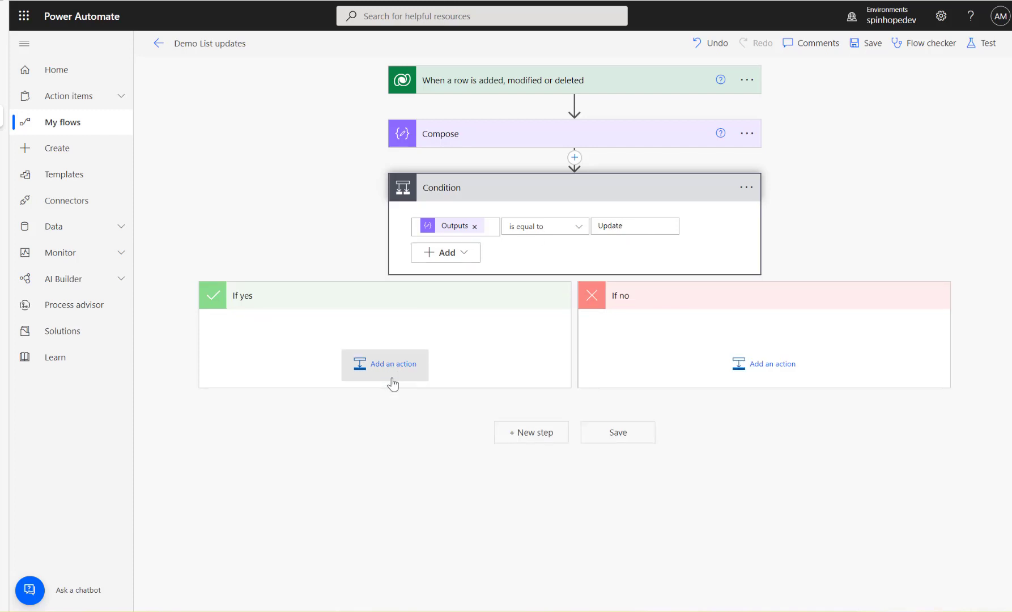
left_click(394, 374)
type("uate")
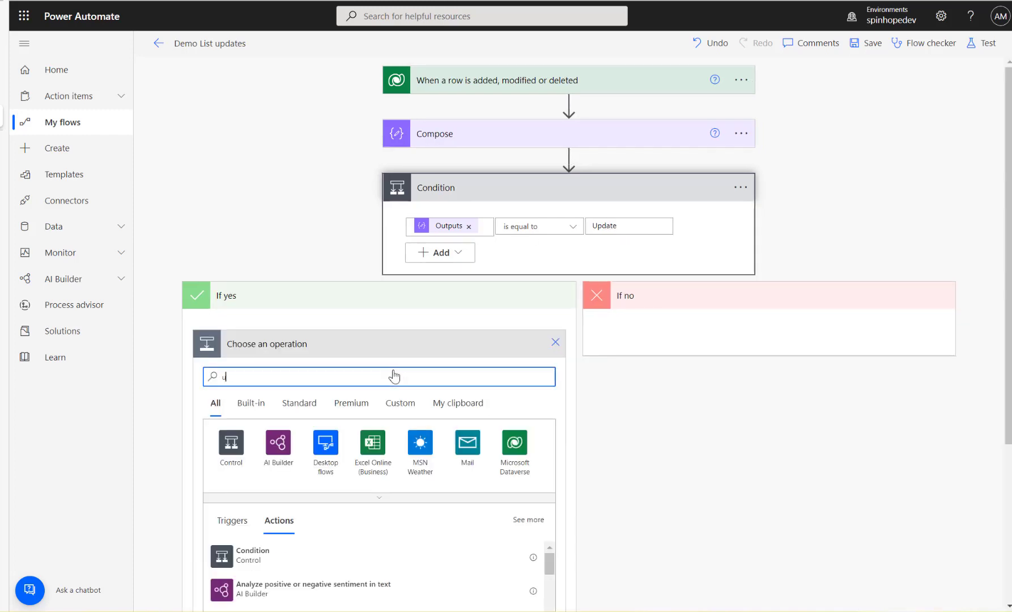
key("BackSpace")
key("BackSpace")
key("BackSpace")
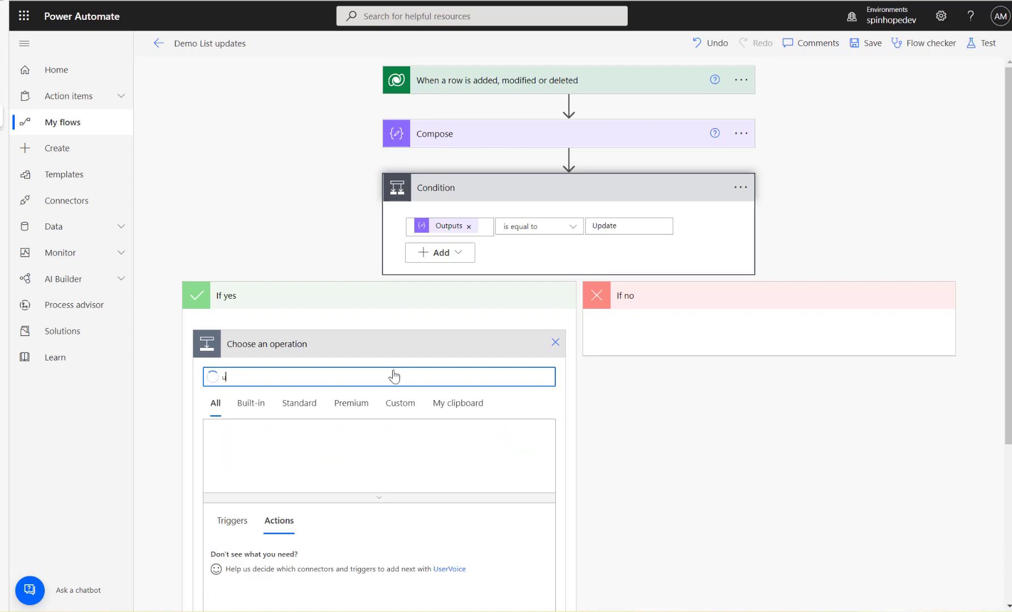
type("pdate")
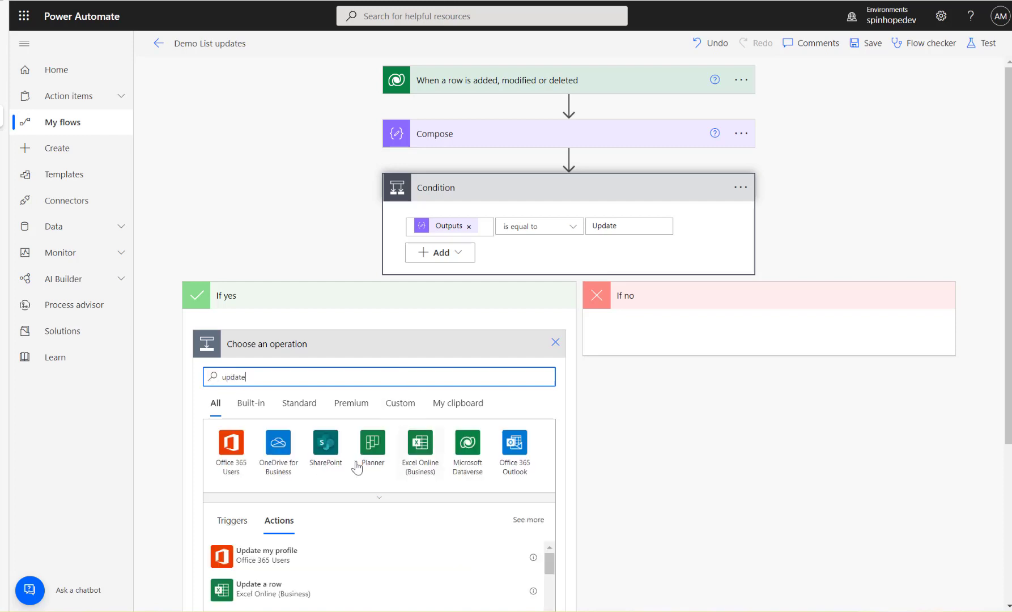
left_click(332, 459)
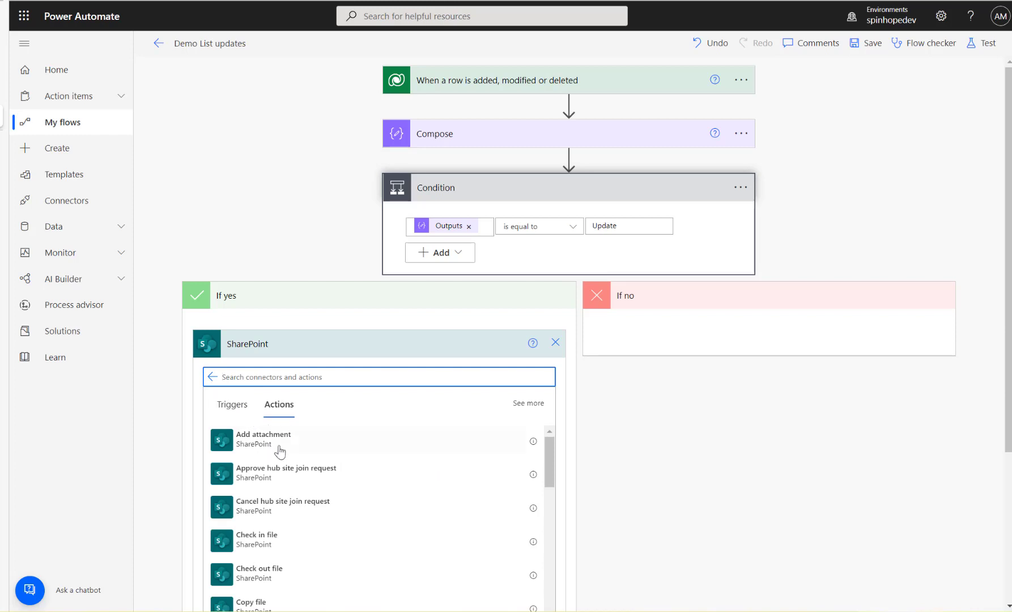
type("update")
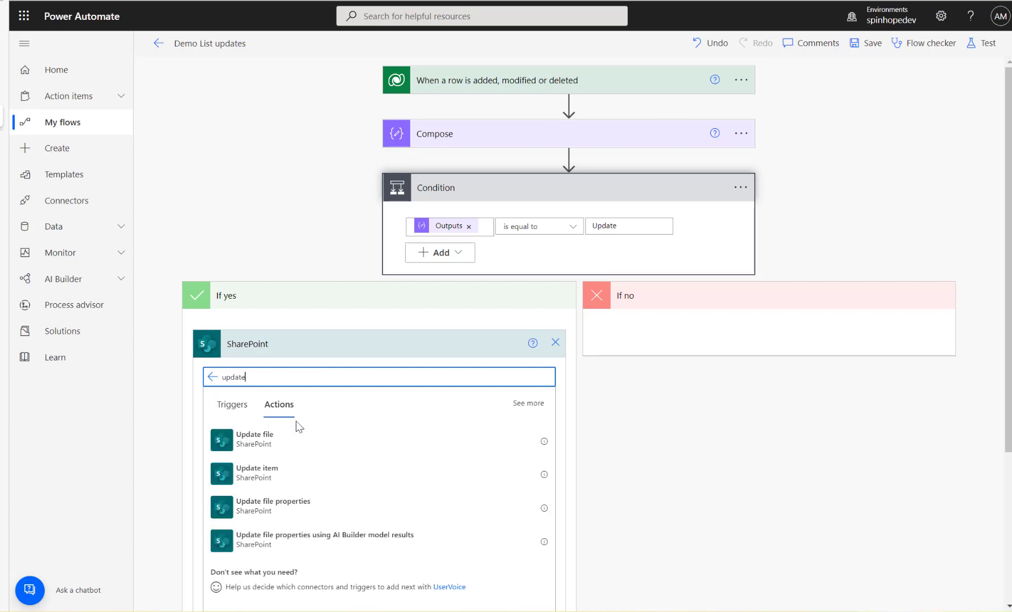
left_click(255, 445)
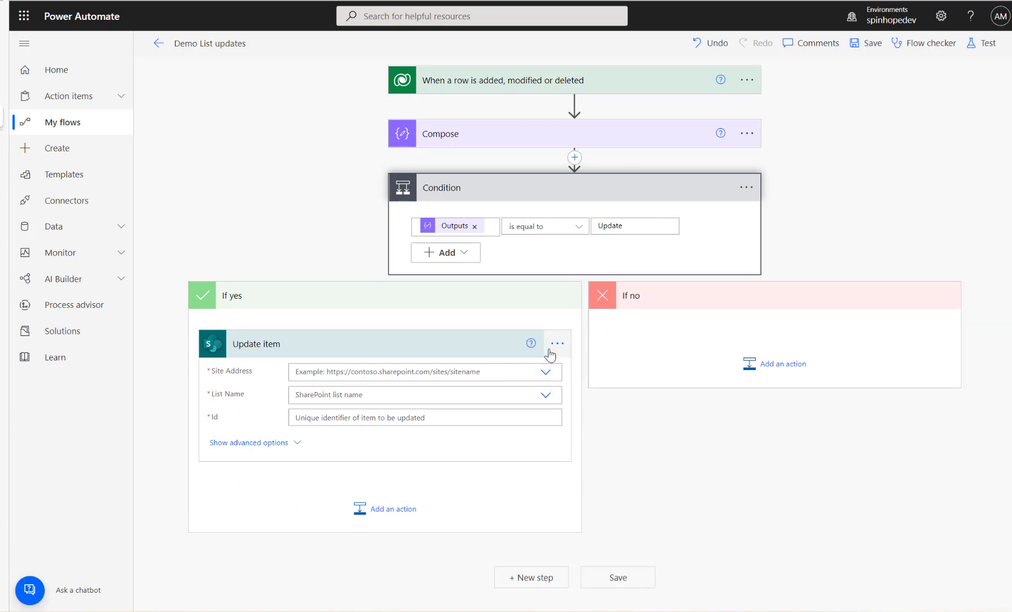
Step: Point the Update item action at the Spinhope Ltd Team Site and its Fruits list
left_click(546, 374)
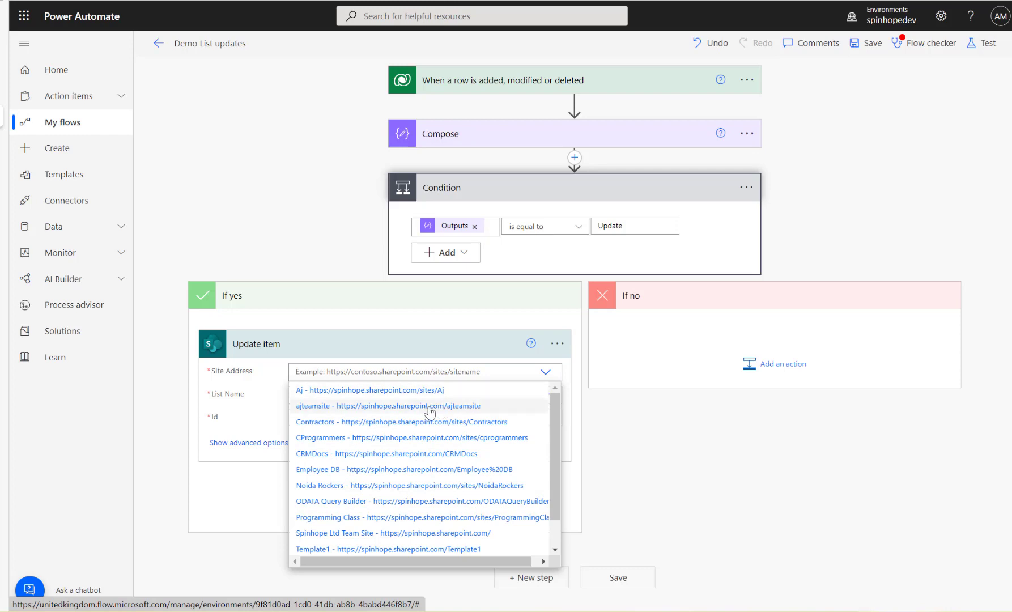
left_click(459, 532)
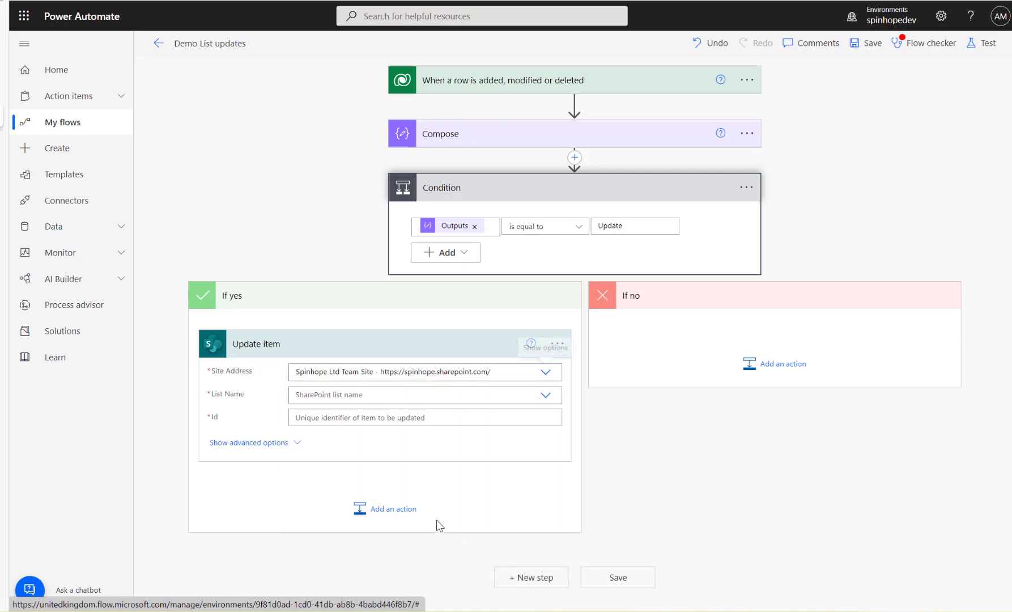
left_click(442, 397)
type("Frui")
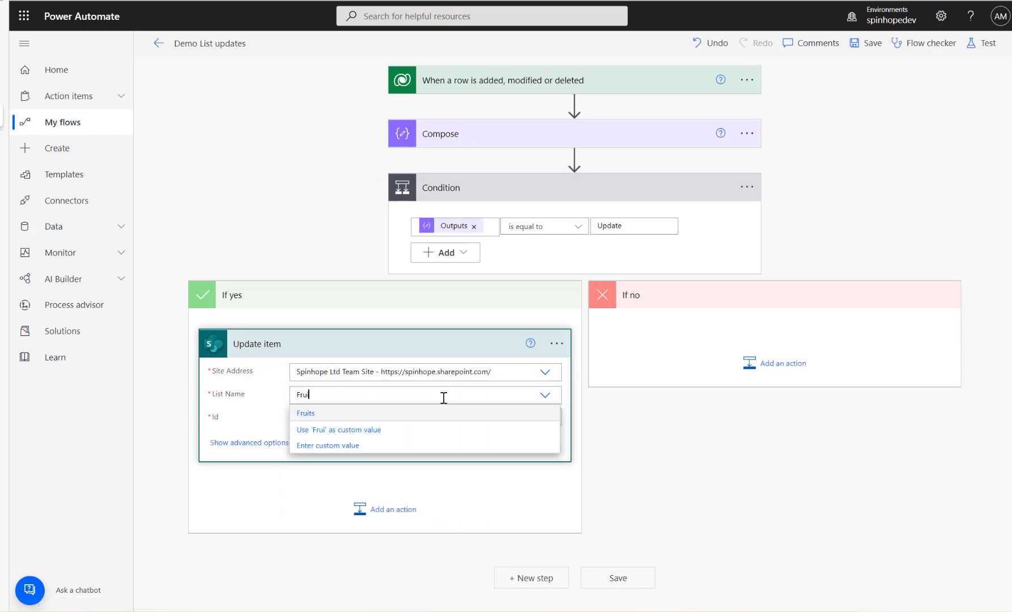
left_click(323, 419)
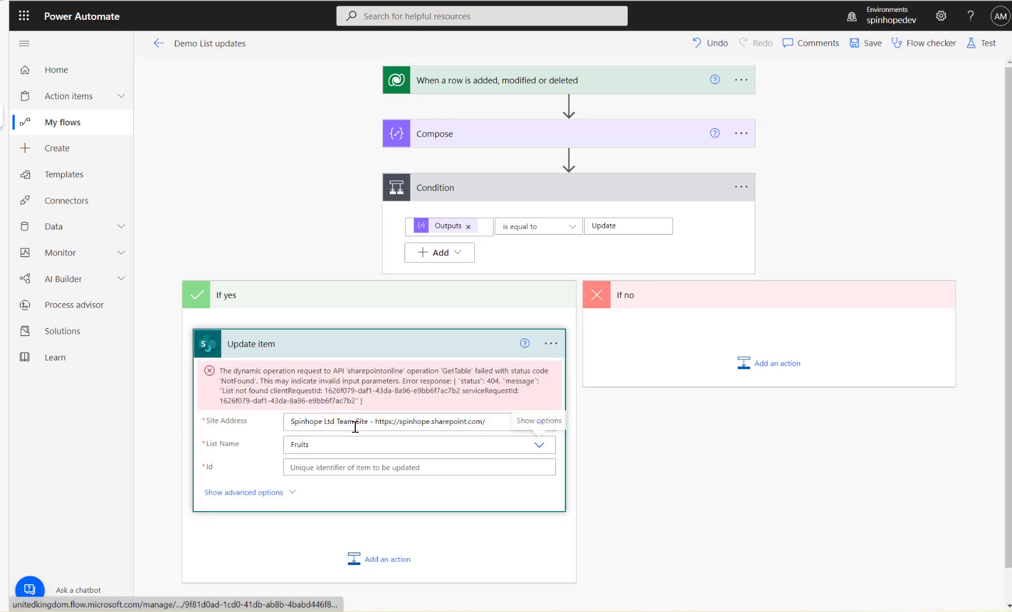
Step: Fill the Update item's Title with the trigger's Name value and set its Id to 1
left_click(340, 469)
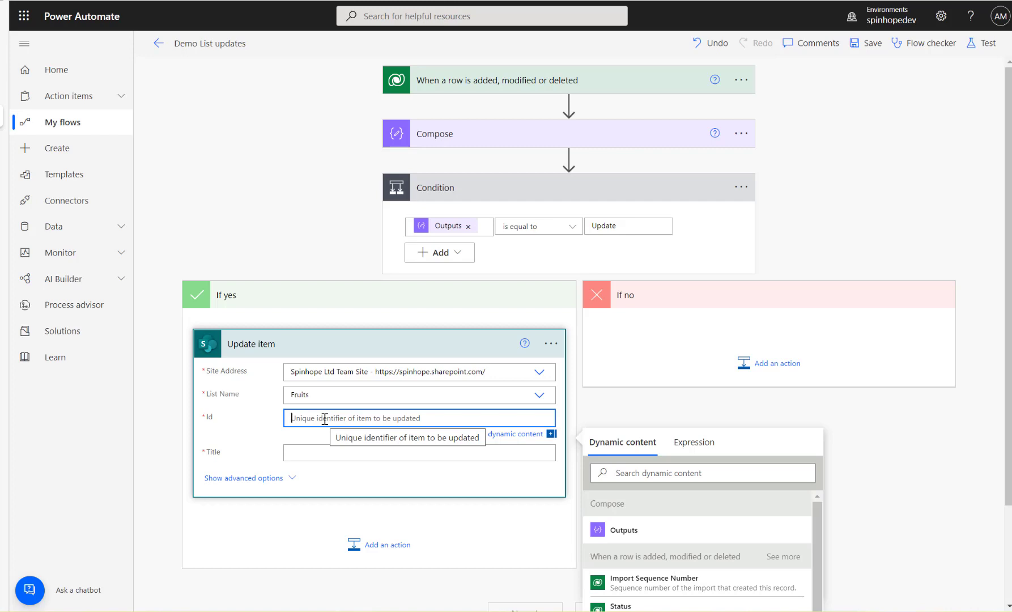
left_click(342, 457)
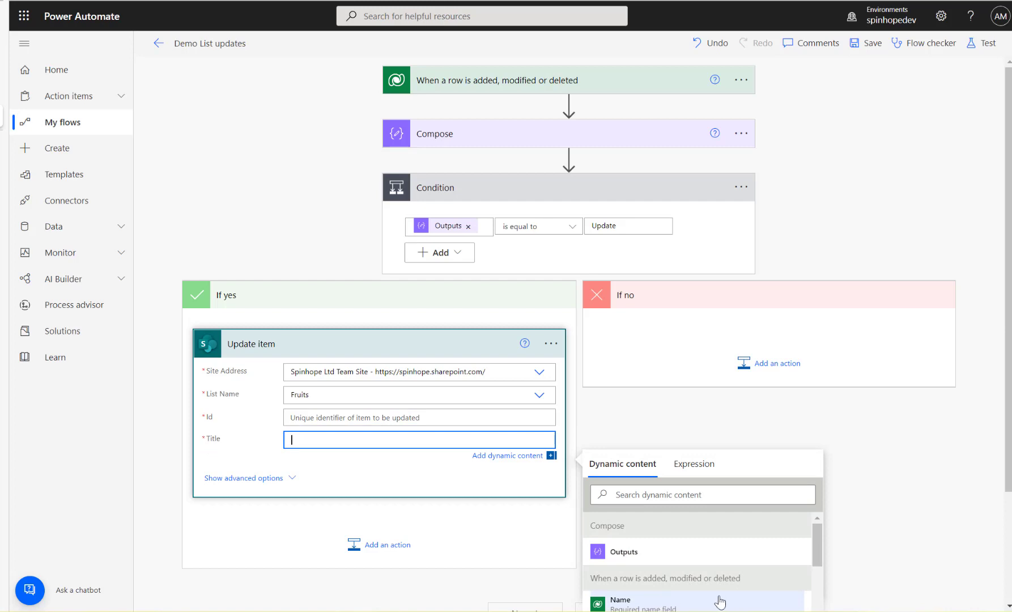
scroll(837, 570, "down", 1)
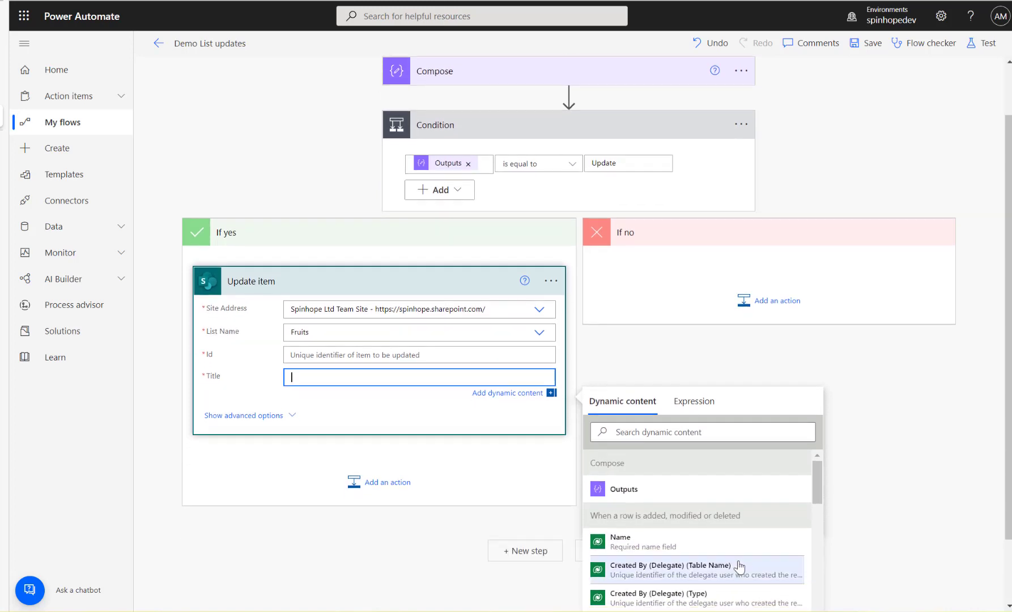
left_click(645, 544)
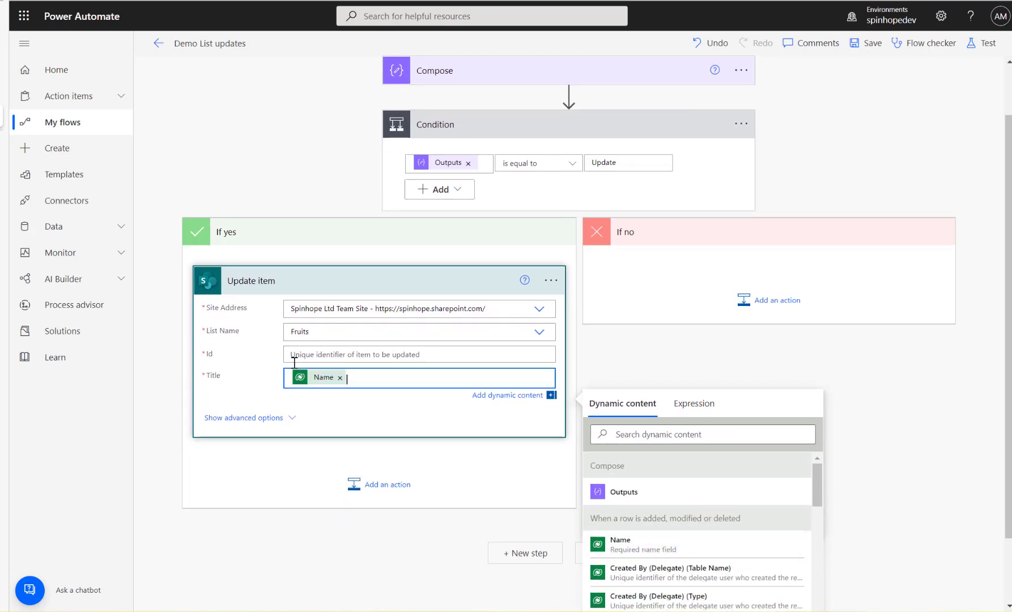
left_click(323, 354)
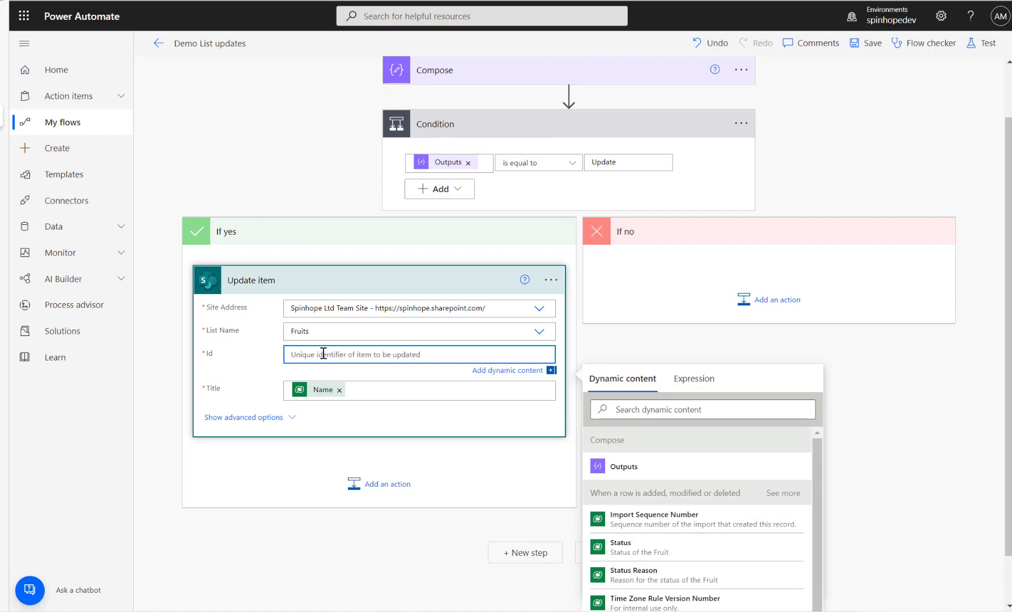
type("1")
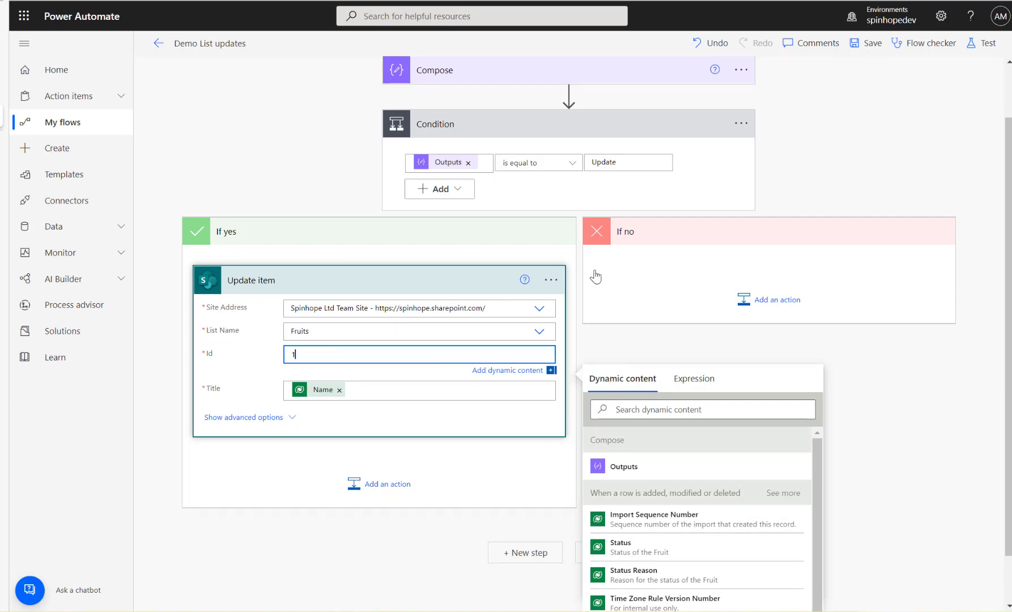
Step: Add a nested condition to the If no branch that checks whether the Compose Outputs value is equal to Create
left_click(762, 299)
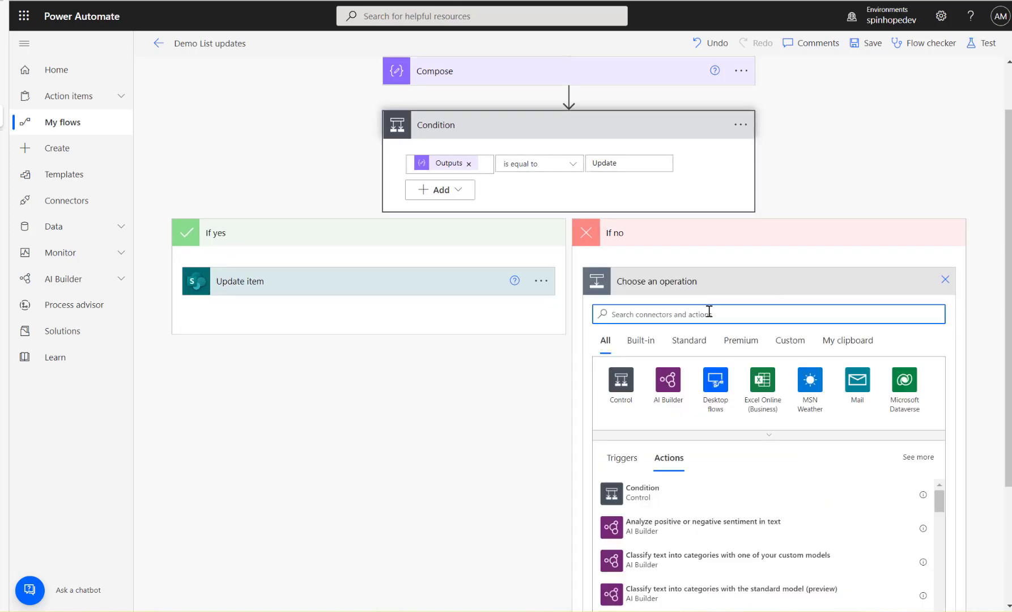
left_click(621, 390)
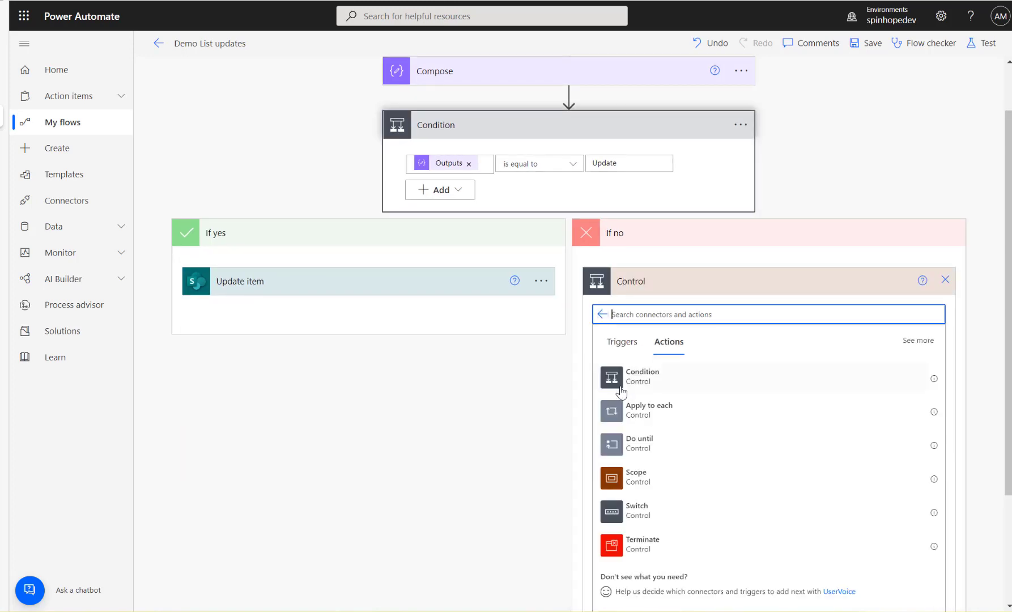
left_click(643, 380)
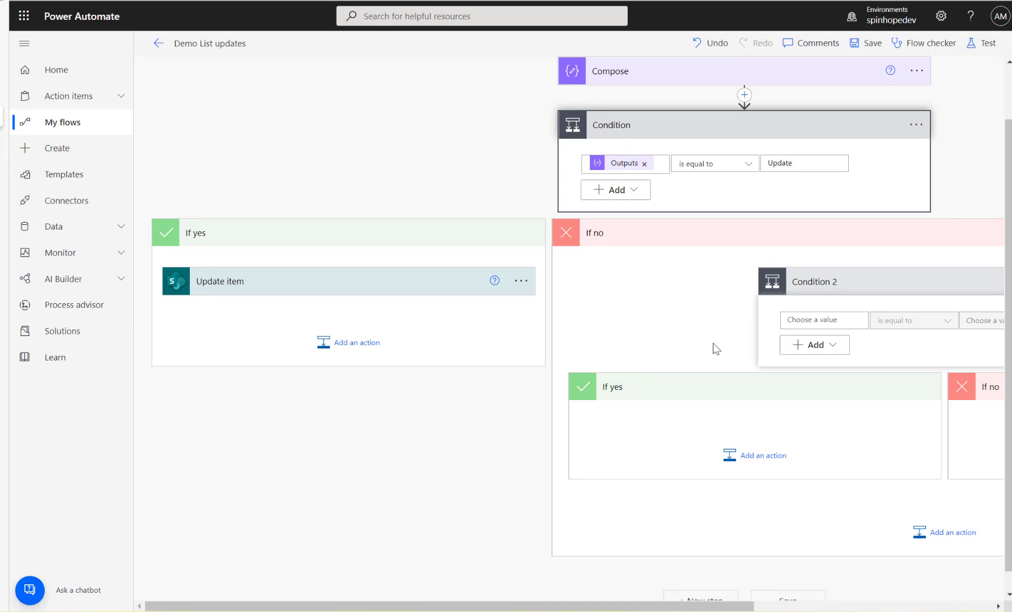
left_click(815, 321)
left_click(821, 433)
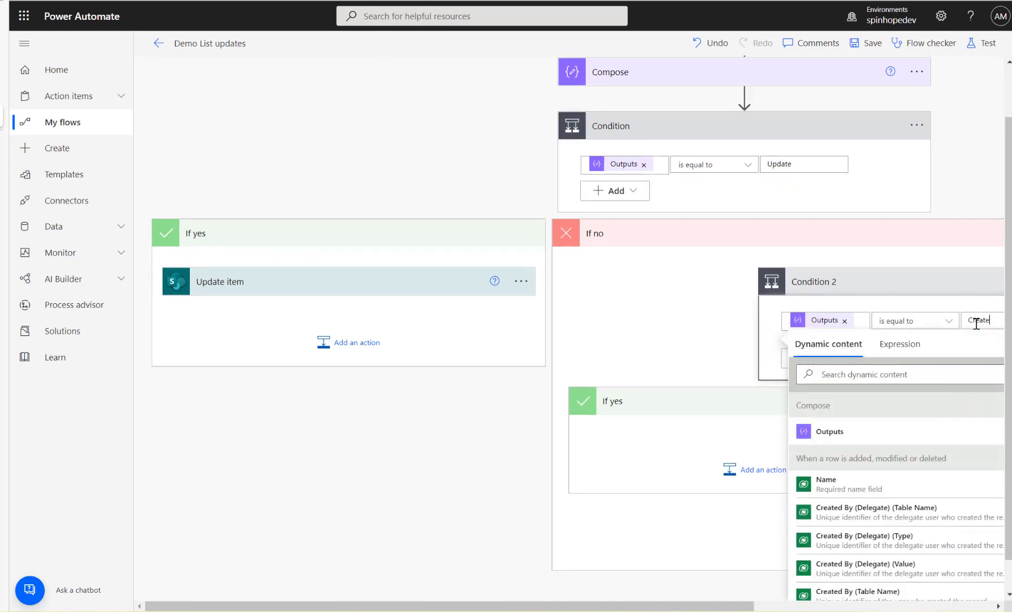
left_click(644, 342)
Step: Add a SharePoint Create item action to the nested condition's If yes branch
left_click(746, 463)
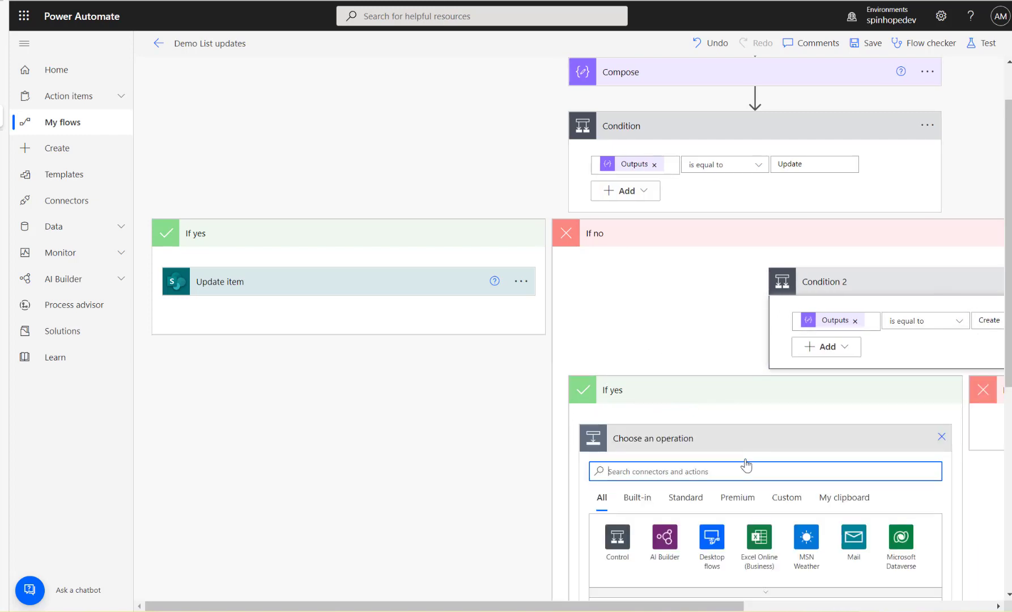
type("create item")
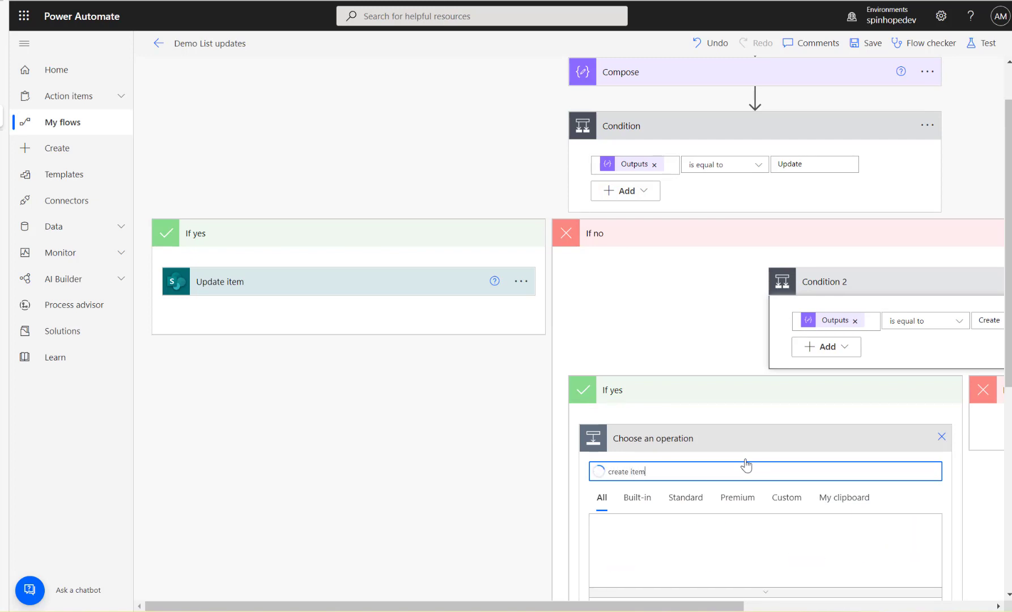
left_click(611, 547)
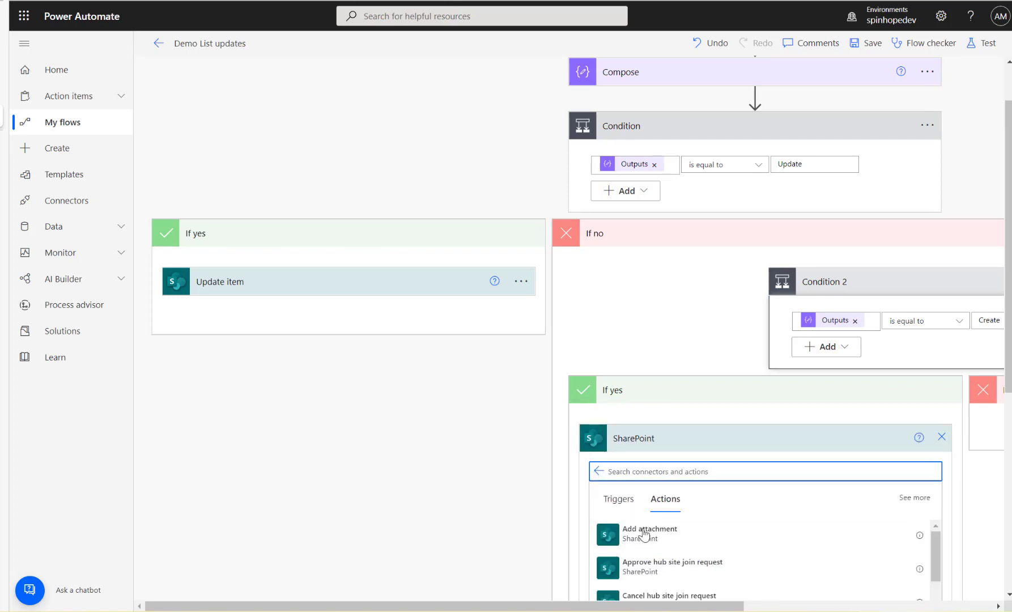
scroll(779, 543, "down", 2)
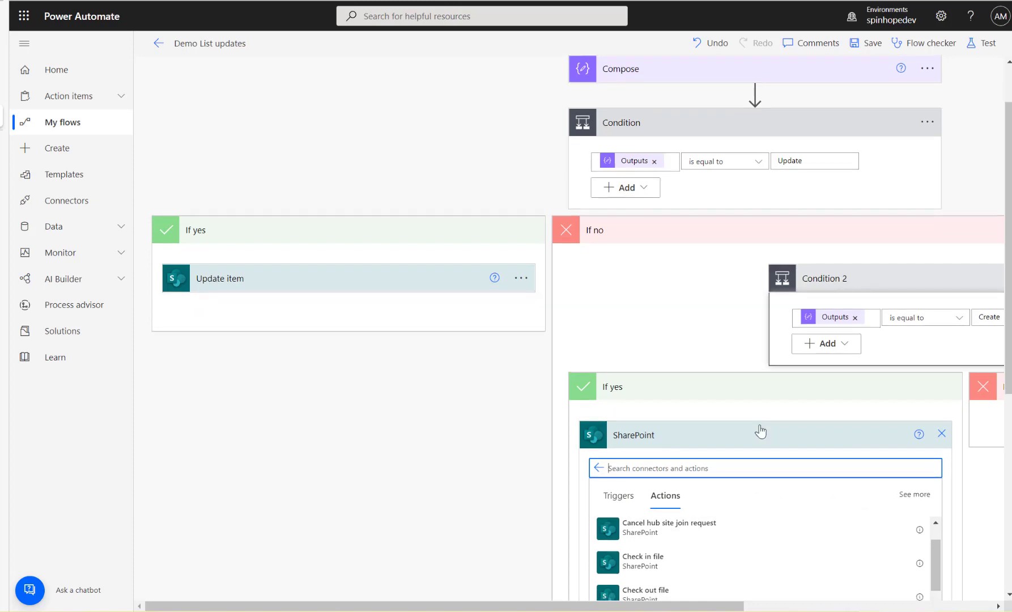
scroll(761, 432, "down", 3)
left_click(666, 570)
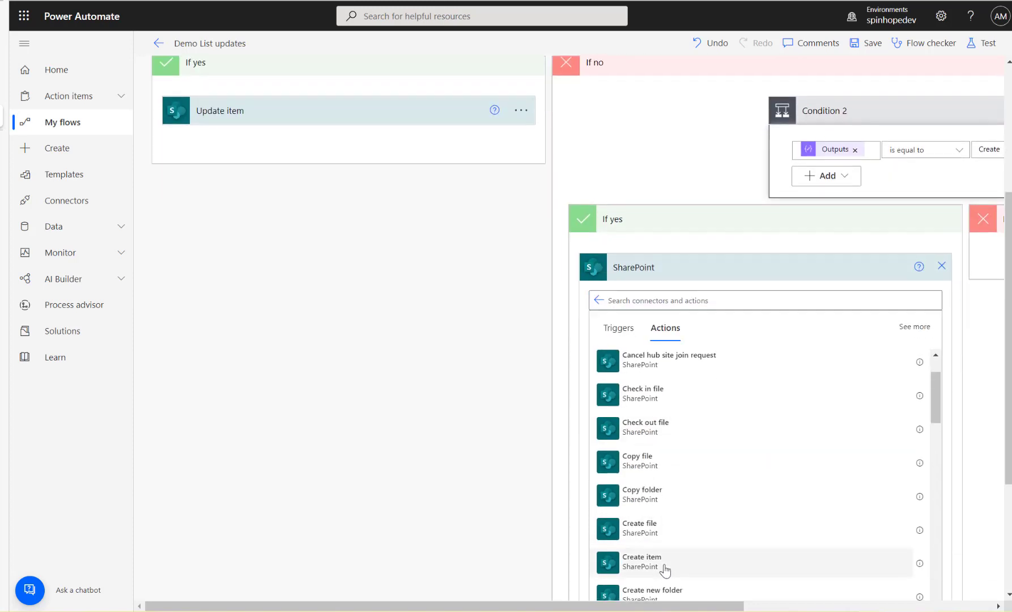
left_click(666, 569)
Step: Point the Create item action at the Spinhope Ltd Team Site and its Fruits list
left_click(926, 319)
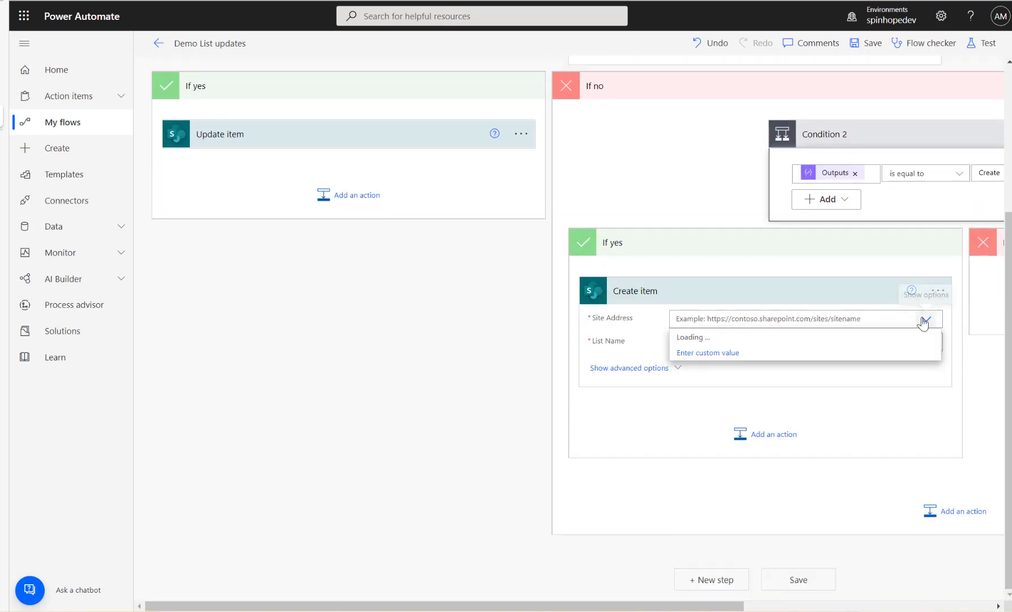
left_click(762, 481)
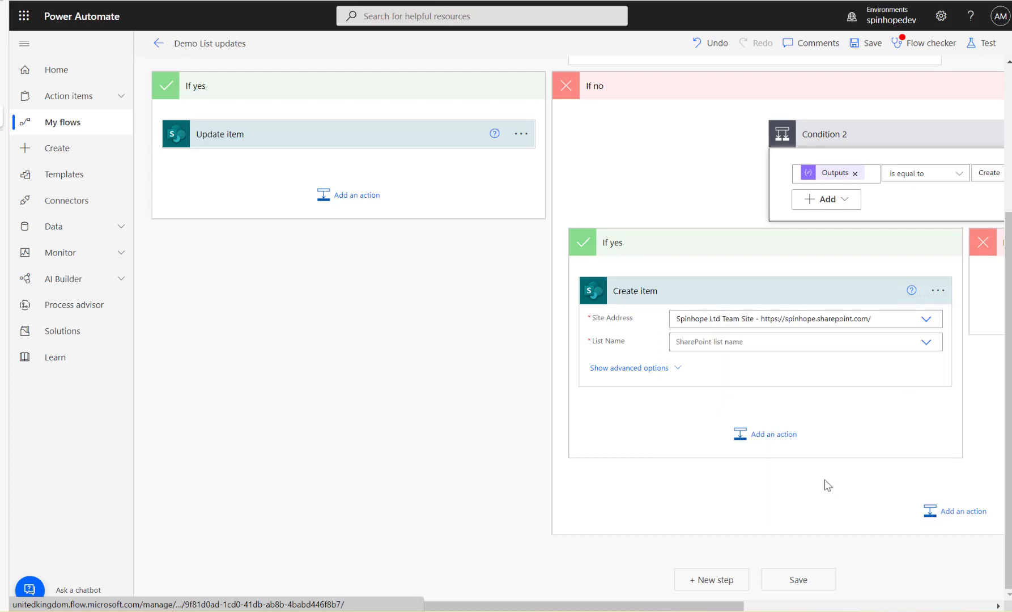
left_click(773, 339)
type("f")
key("BackSpace")
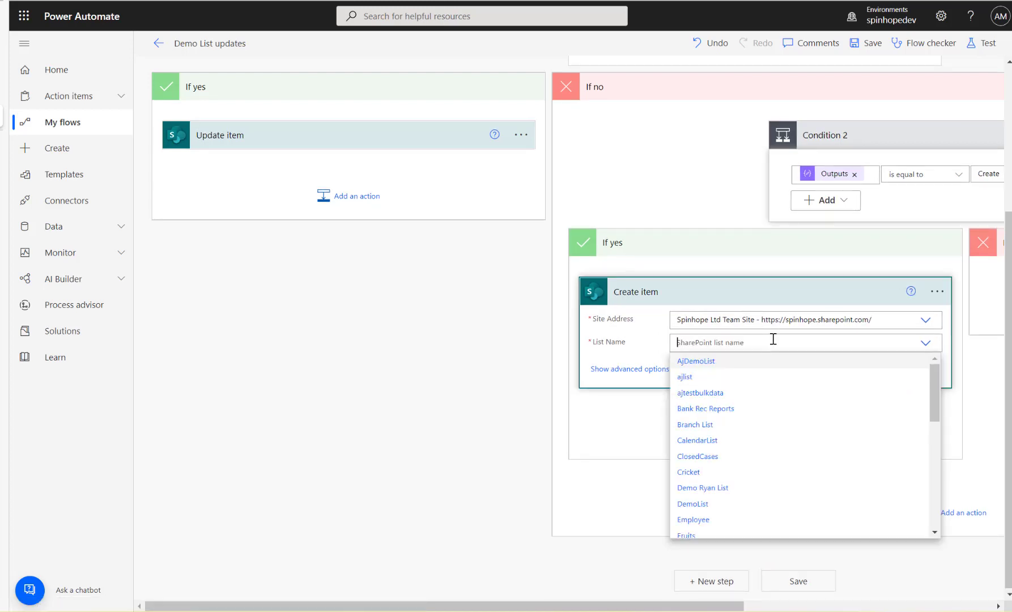
type("fru")
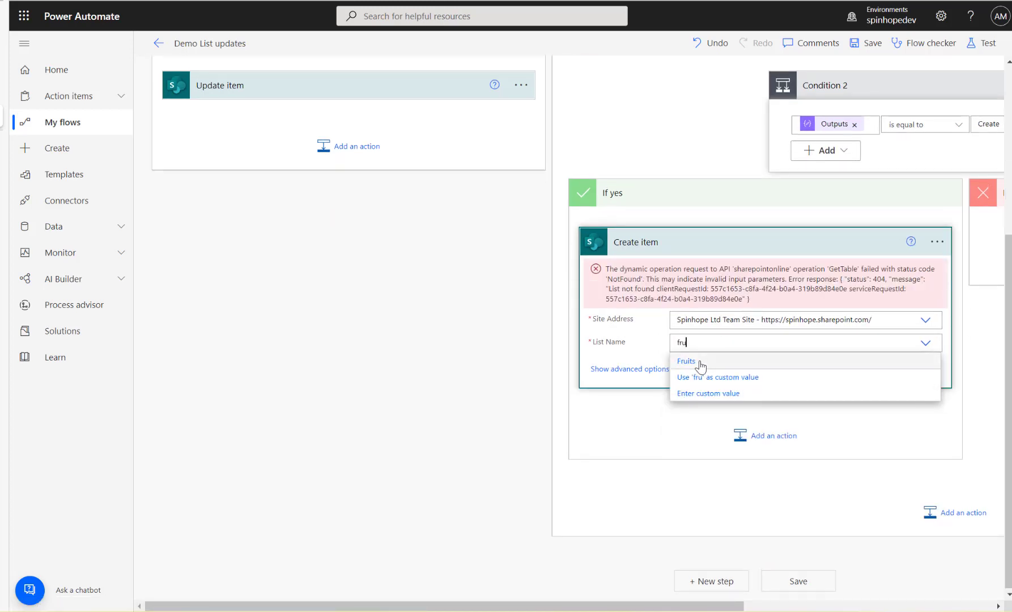
left_click(696, 361)
Step: Show the Create item's advanced options, fill its Title with the trigger's Name value, and save and exit the flow
left_click(644, 371)
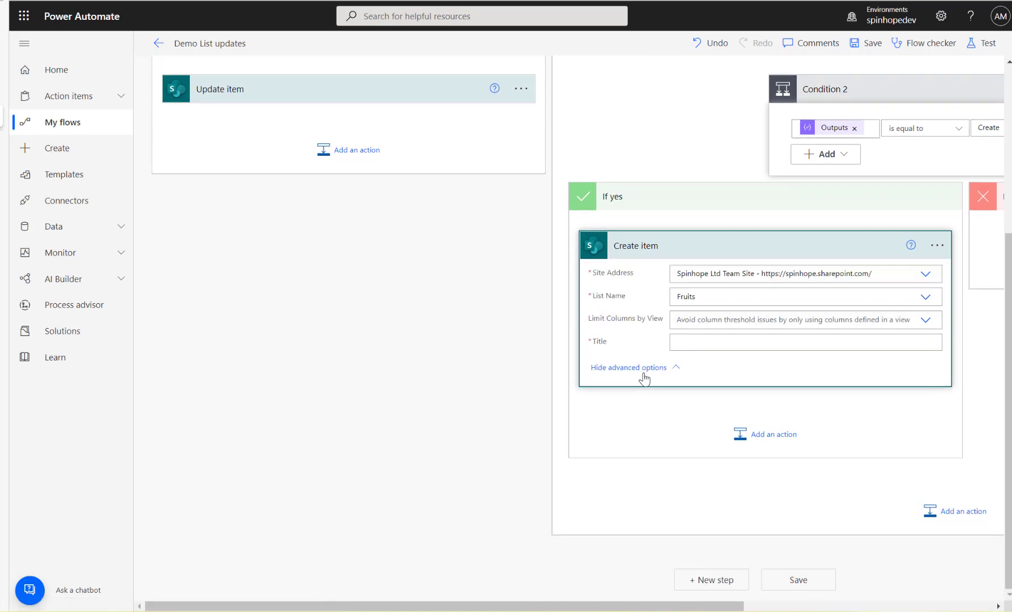
left_click(705, 341)
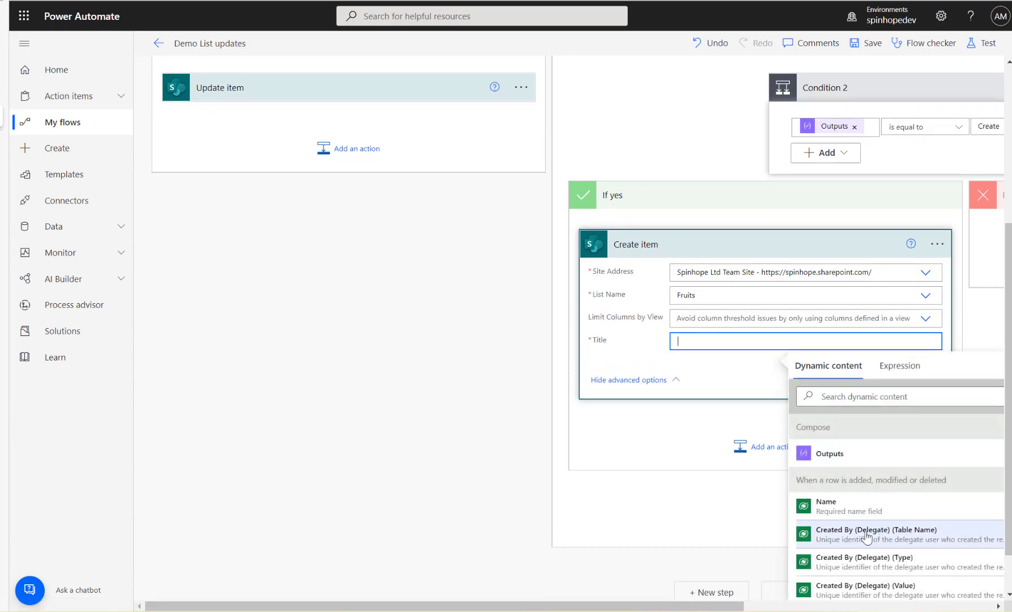
left_click(832, 502)
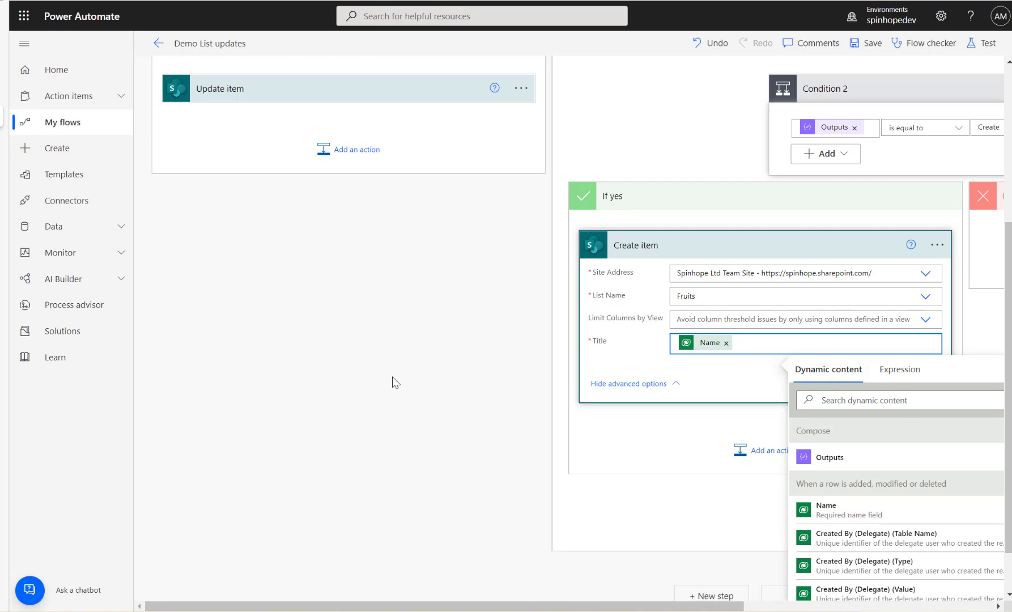
left_click(858, 46)
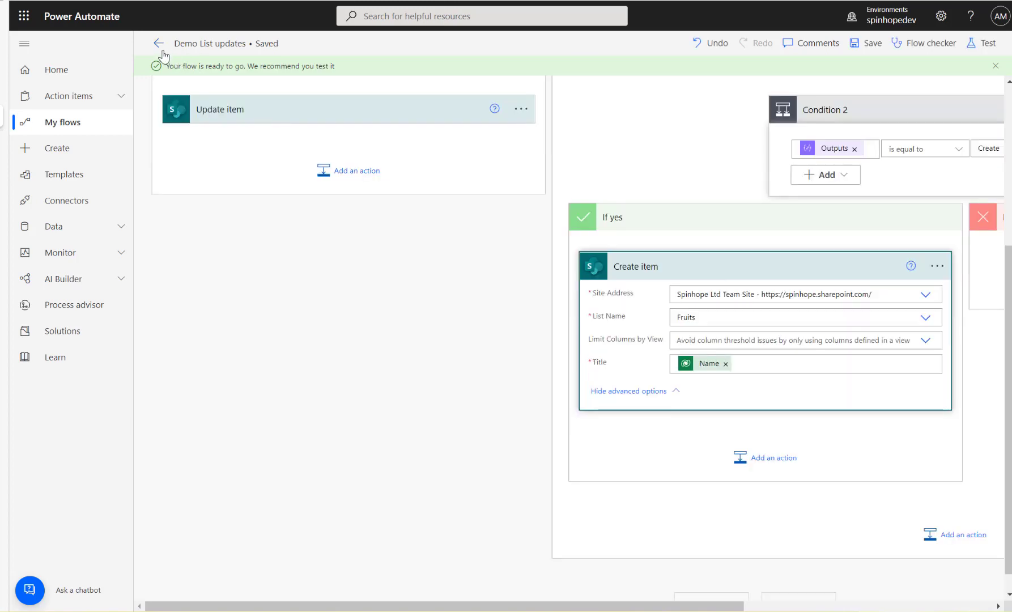
left_click(158, 43)
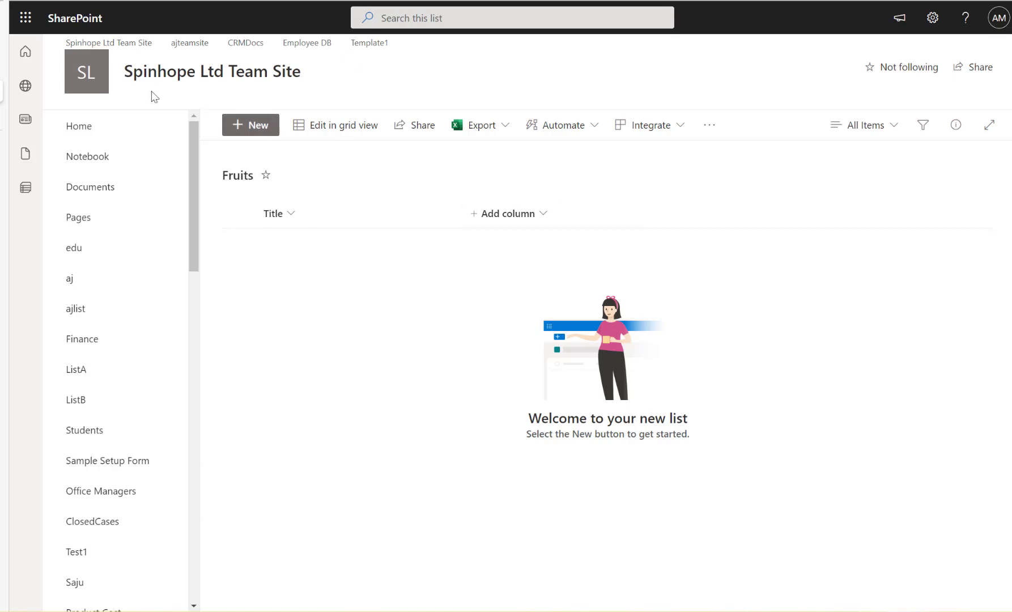
Step: Switch to the Dynamics 365 Advanced Find results, create and save a new Fruit record named Apple, and refresh the list
mouse_move(2, 61)
left_click(35, 65)
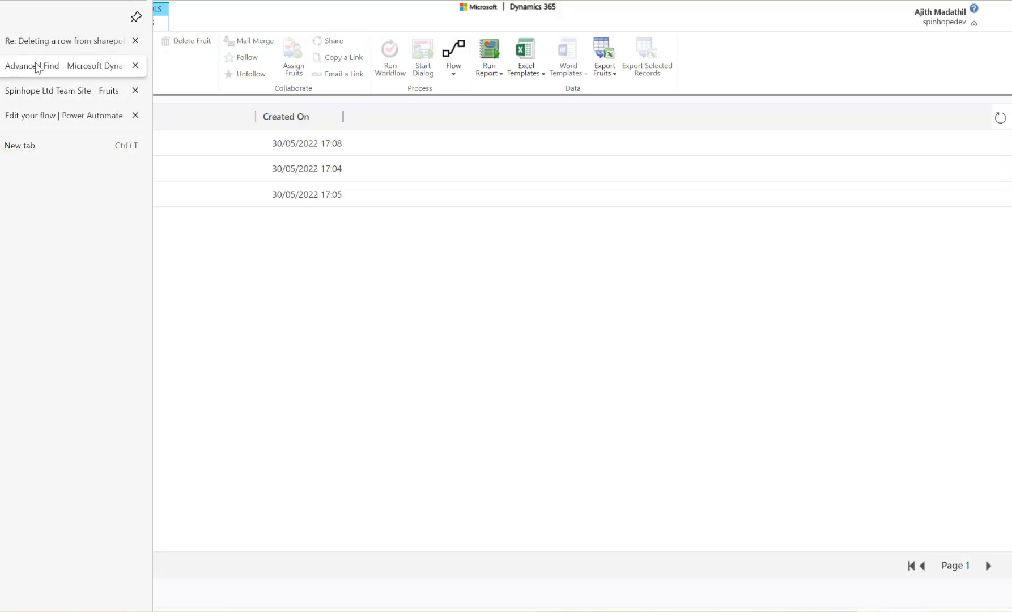
left_click(35, 68)
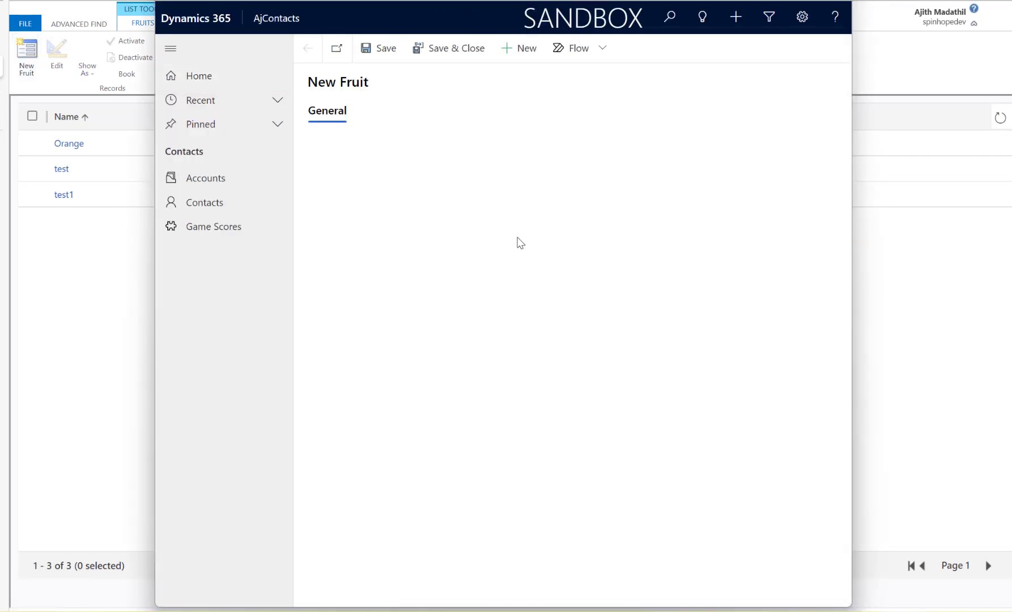
left_click(486, 154)
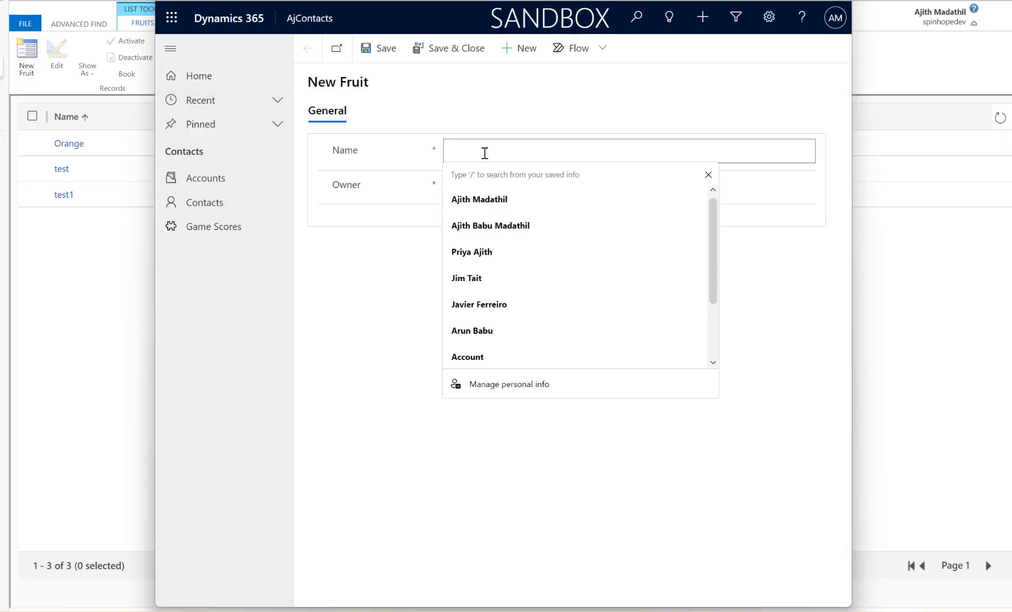
type("Apple")
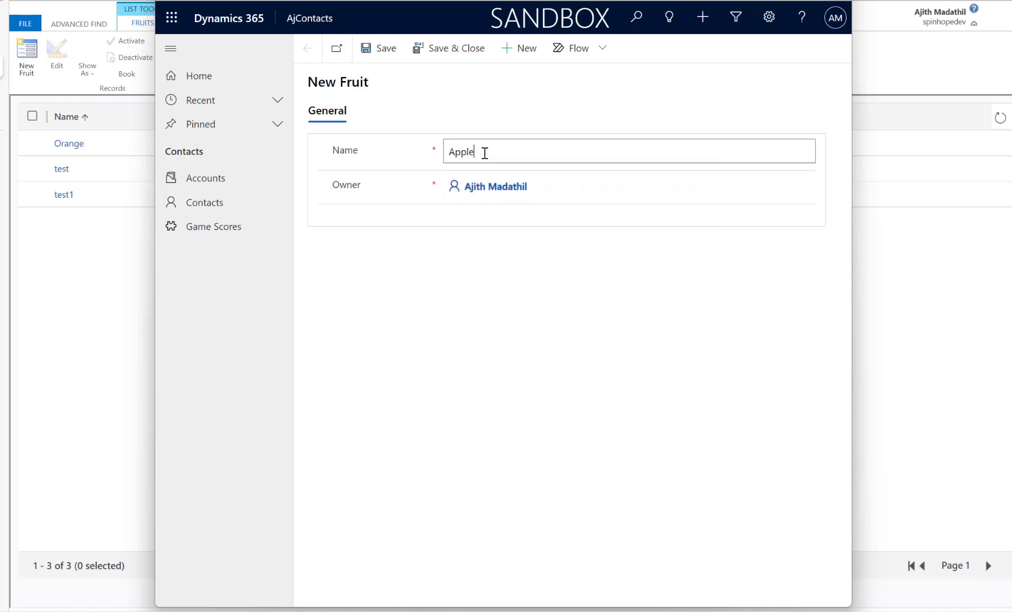
left_click(443, 48)
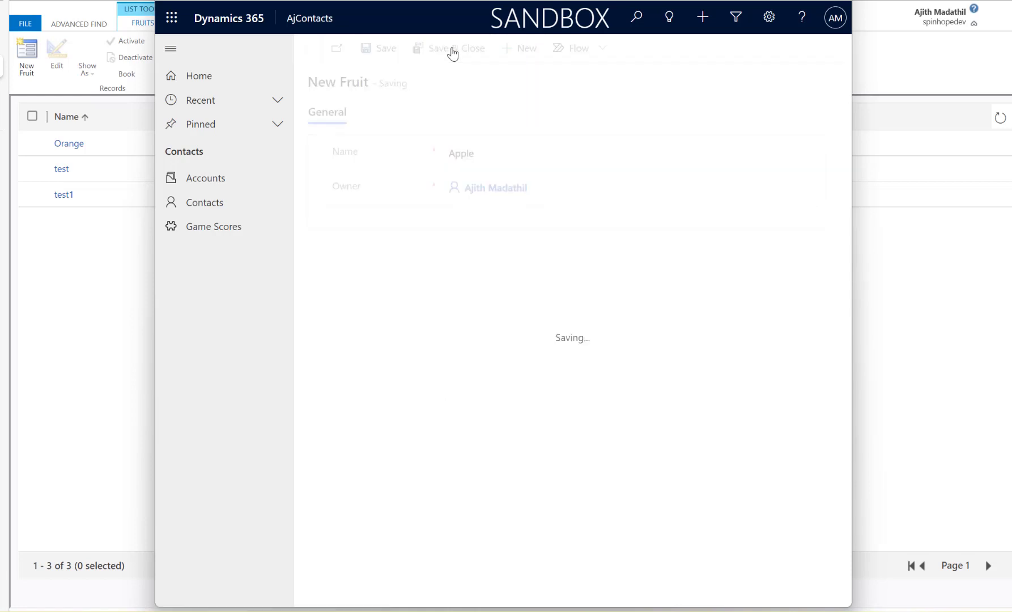
left_click(1000, 119)
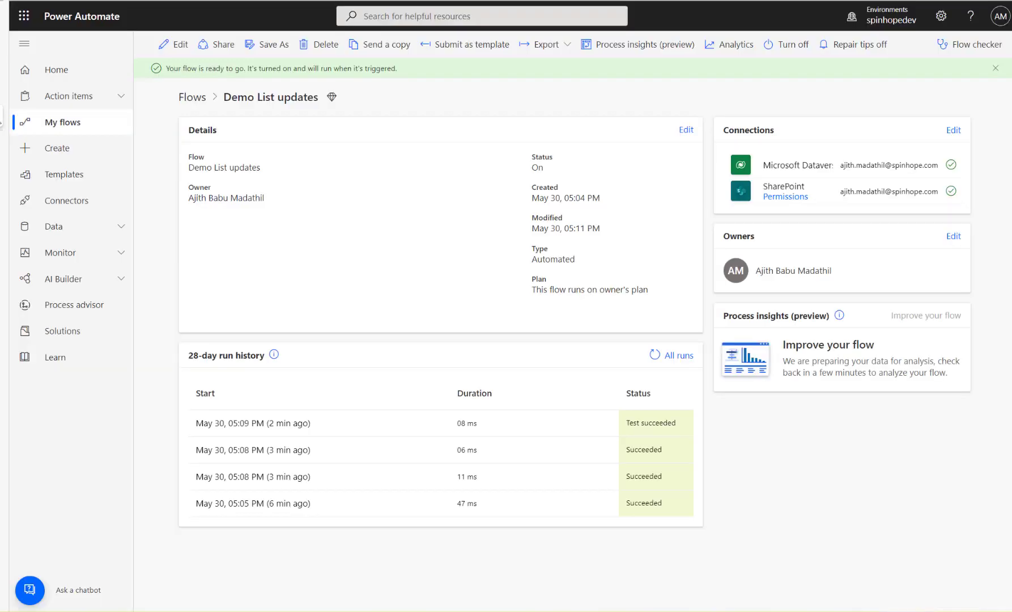
Step: Switch to Power Automate and refresh the run history of the Demo List updates flow
left_click(655, 355)
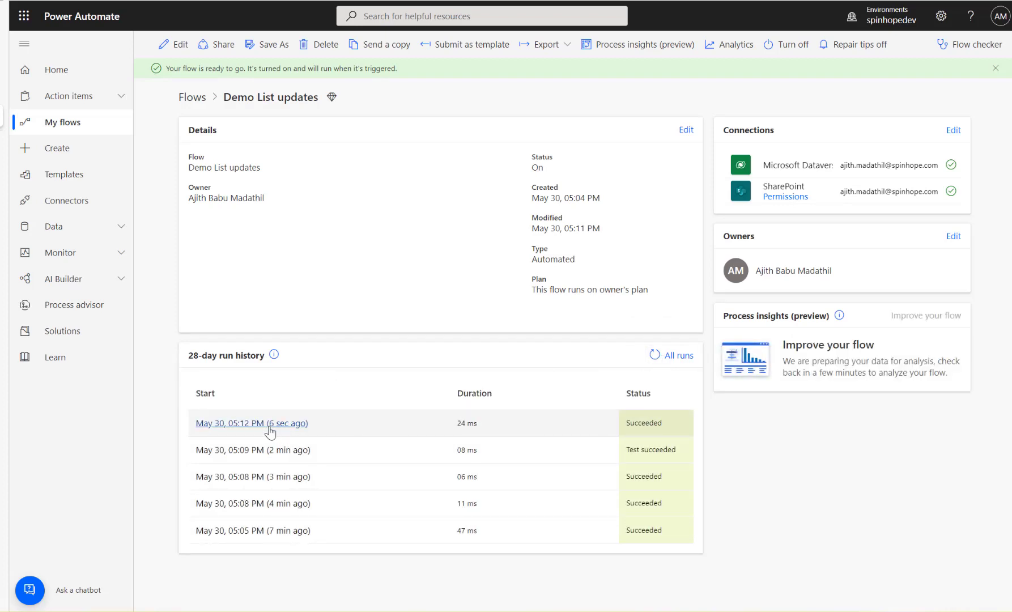
Step: Open the newest run of the Demo List updates flow and examine the Compose output and the first Condition's result
left_click(267, 428)
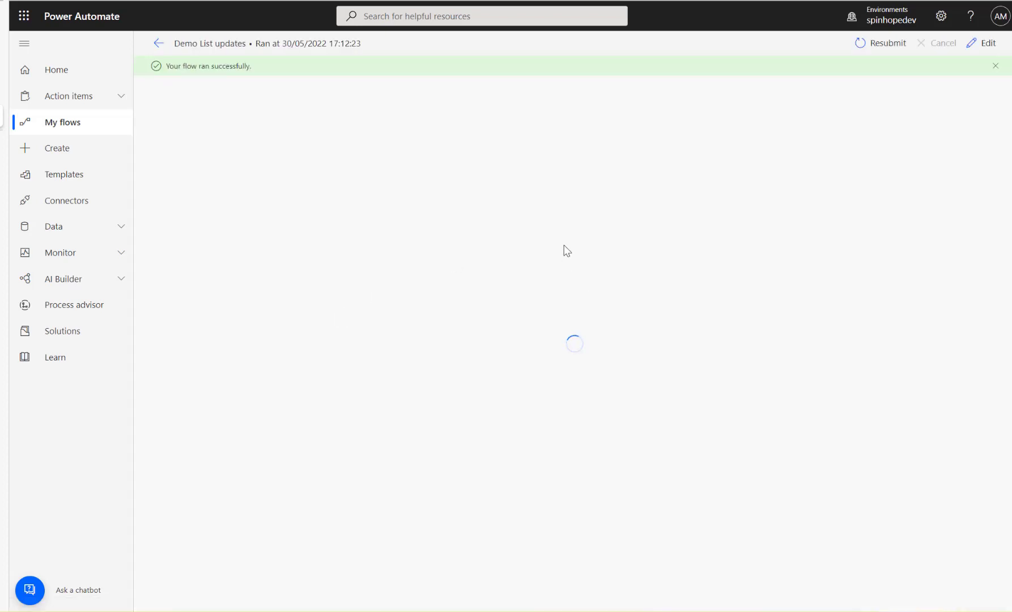
left_click(509, 165)
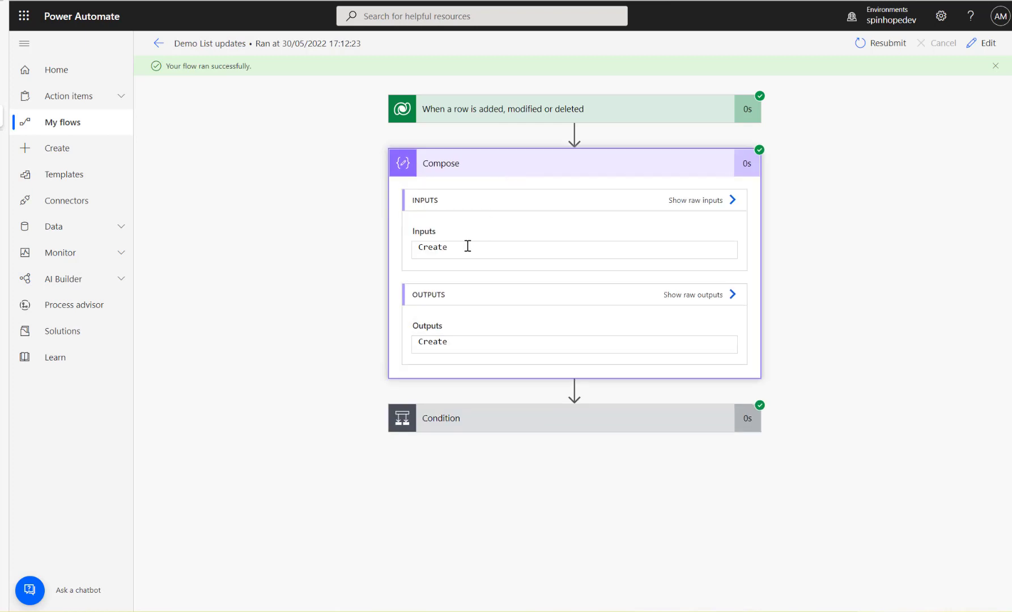
left_click_drag(468, 245, 317, 264)
left_click(469, 413)
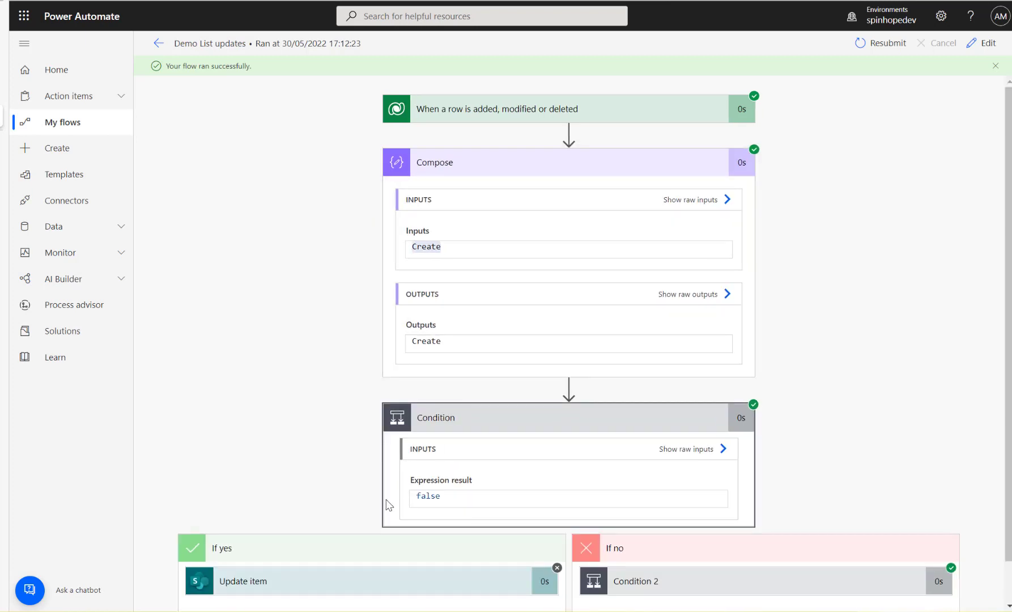
scroll(390, 505, "down", 1)
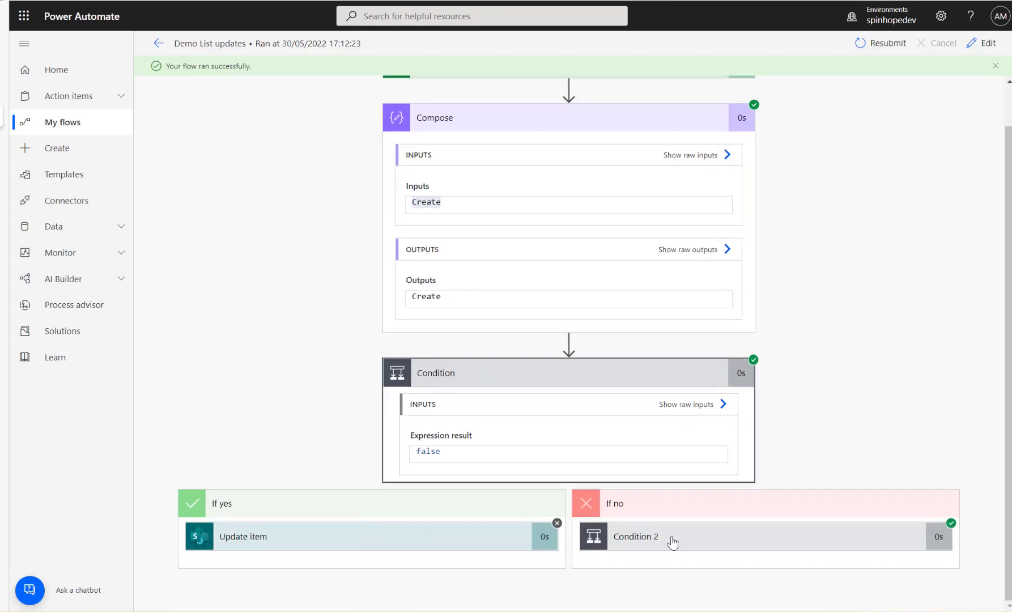
Step: Examine the results of Condition 2 and its Create item action in the run, and check the SharePoint Fruits list
left_click(717, 543)
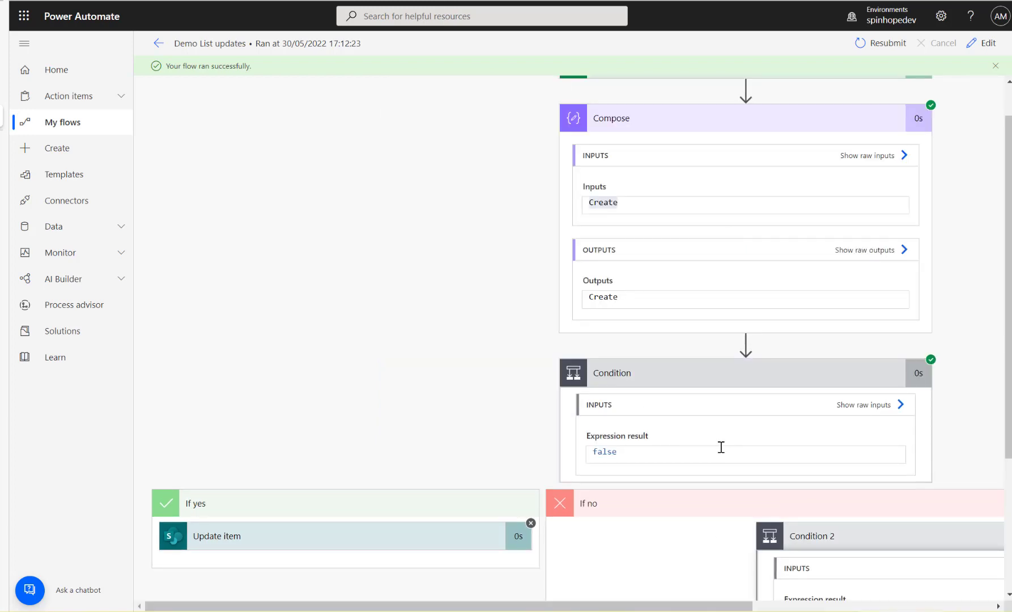
left_click_drag(685, 605, 845, 479)
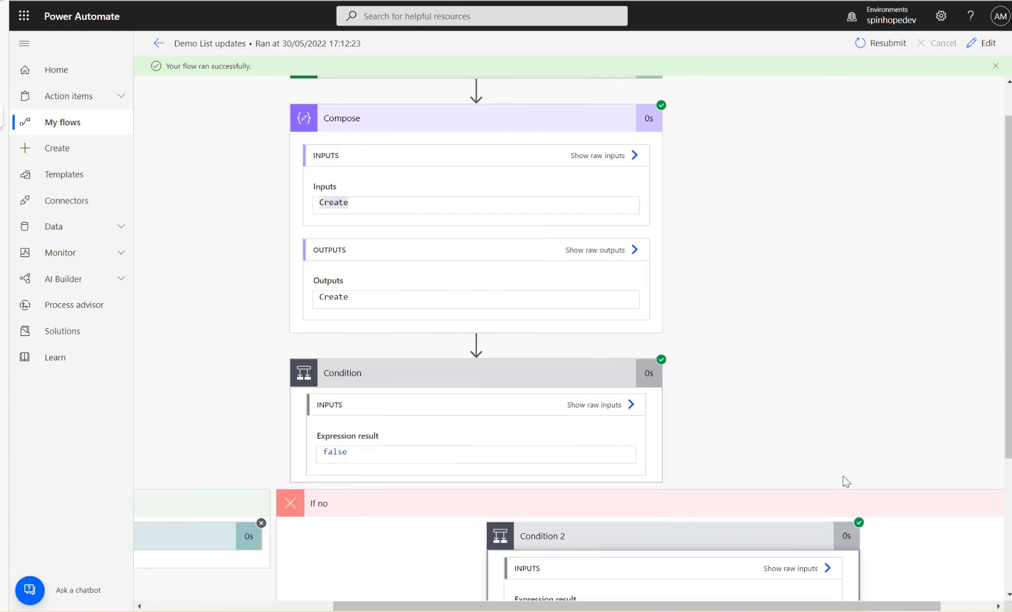
scroll(842, 472, "down", 3)
double_click(535, 420)
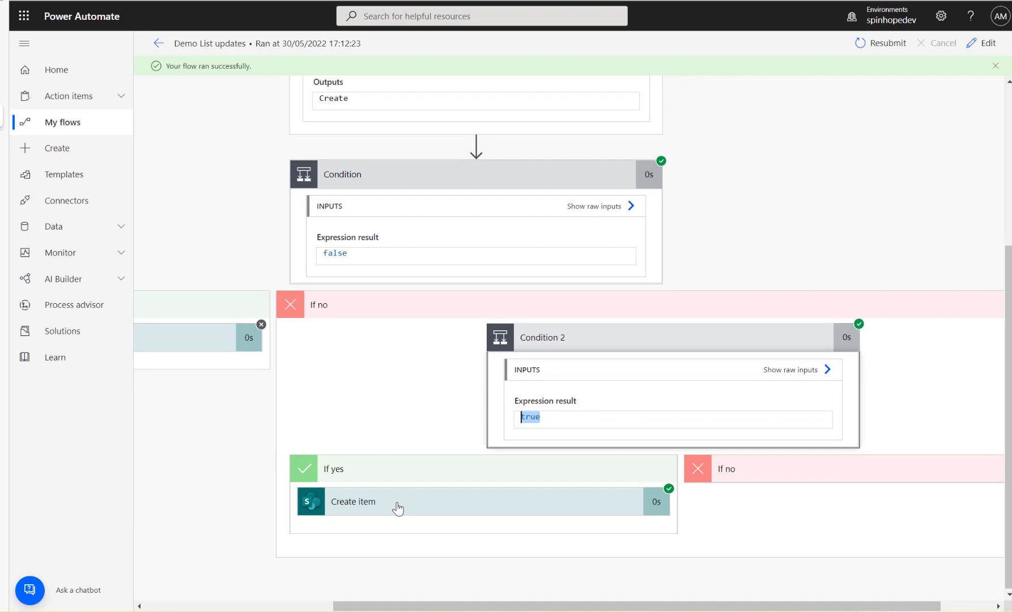
left_click(452, 502)
scroll(540, 465, "down", 5)
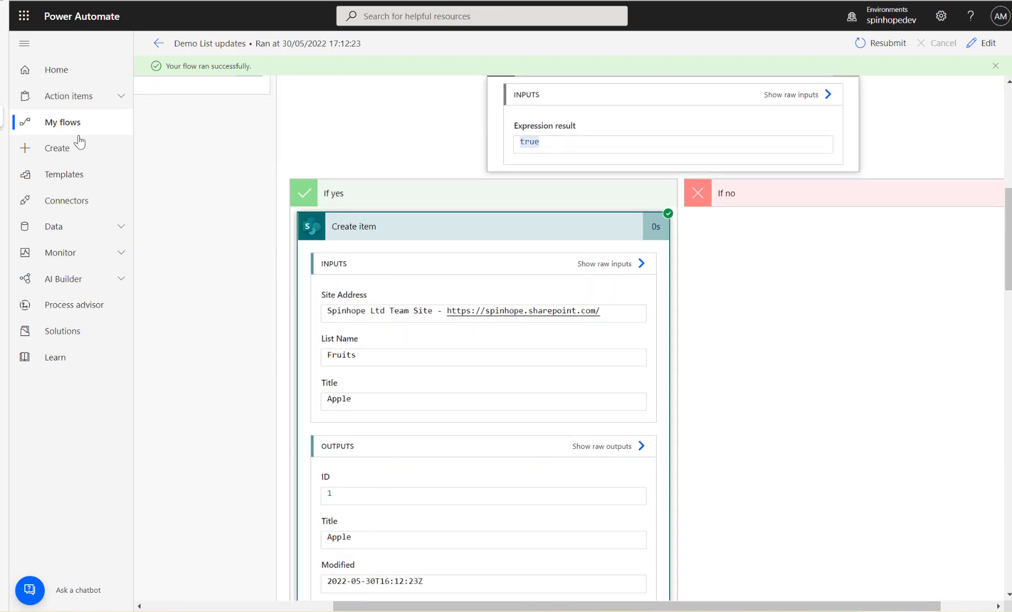
left_click(4, 96)
Step: Open the flow for editing and review the settings of both conditions and their Update item and Create item actions
left_click(972, 49)
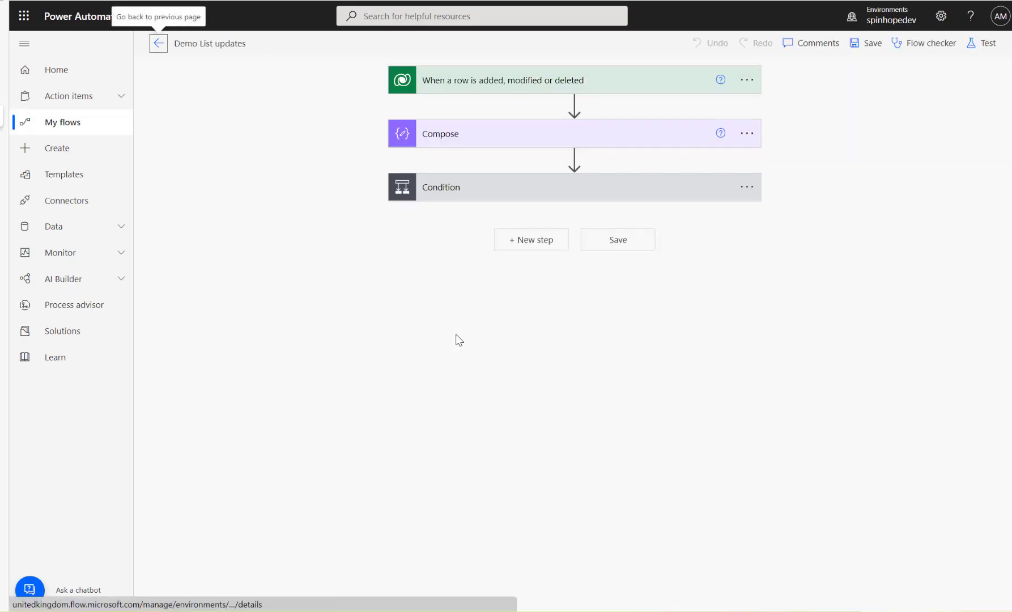
left_click(487, 190)
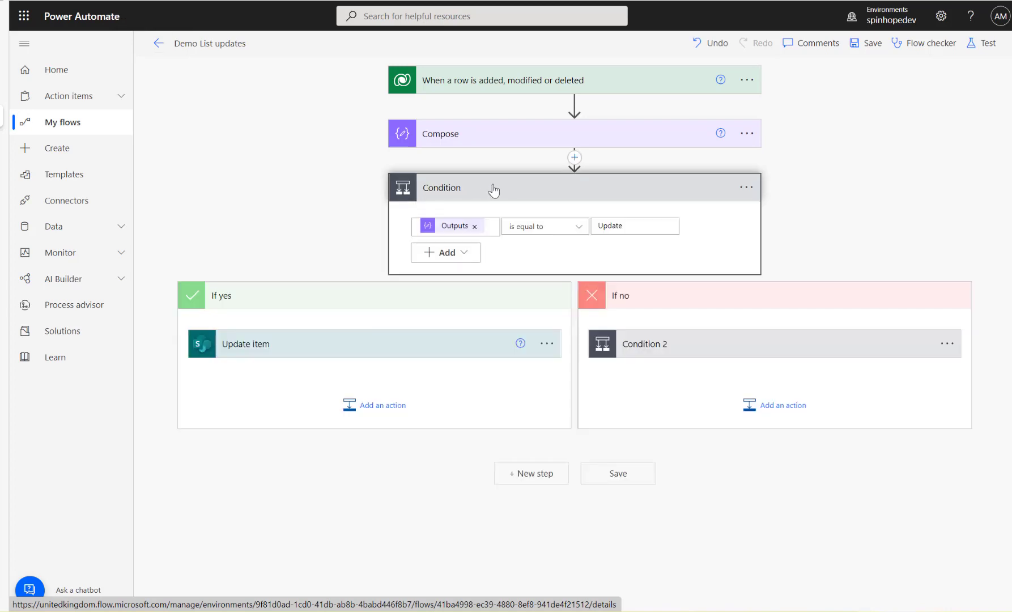
left_click(362, 343)
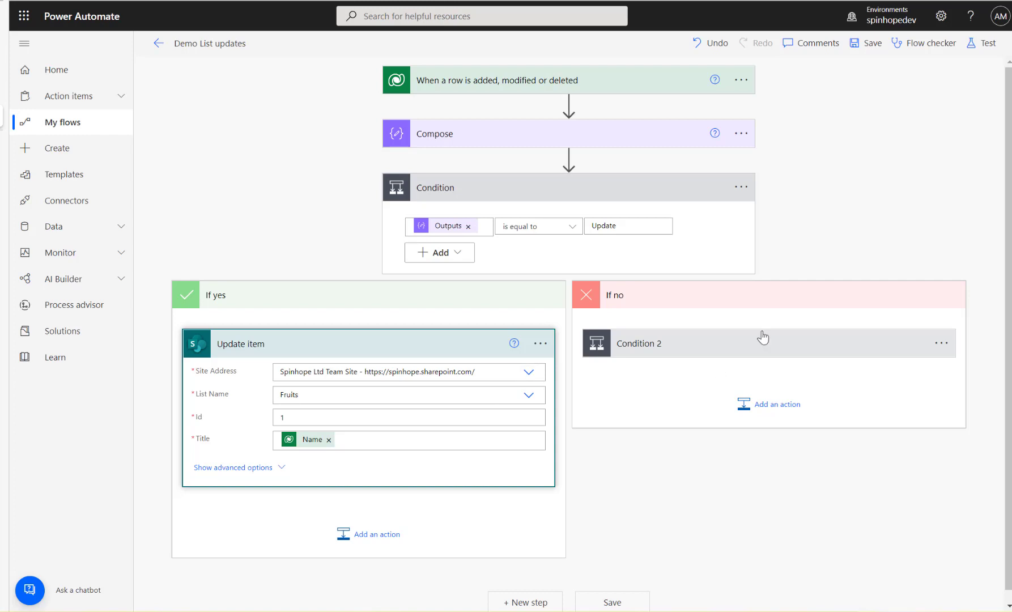
left_click(713, 340)
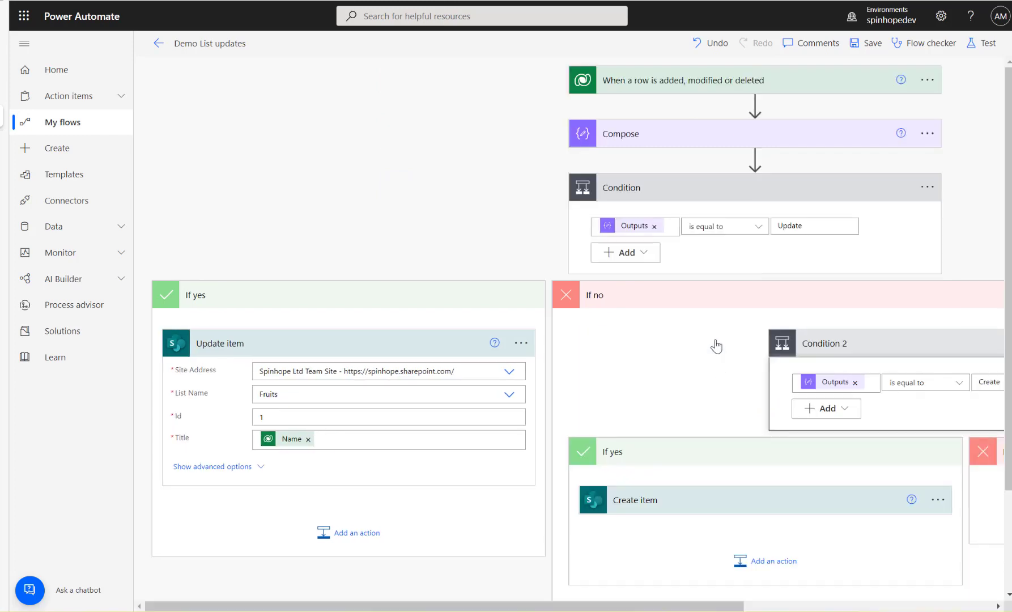
left_click(680, 507)
scroll(743, 420, "down", 4)
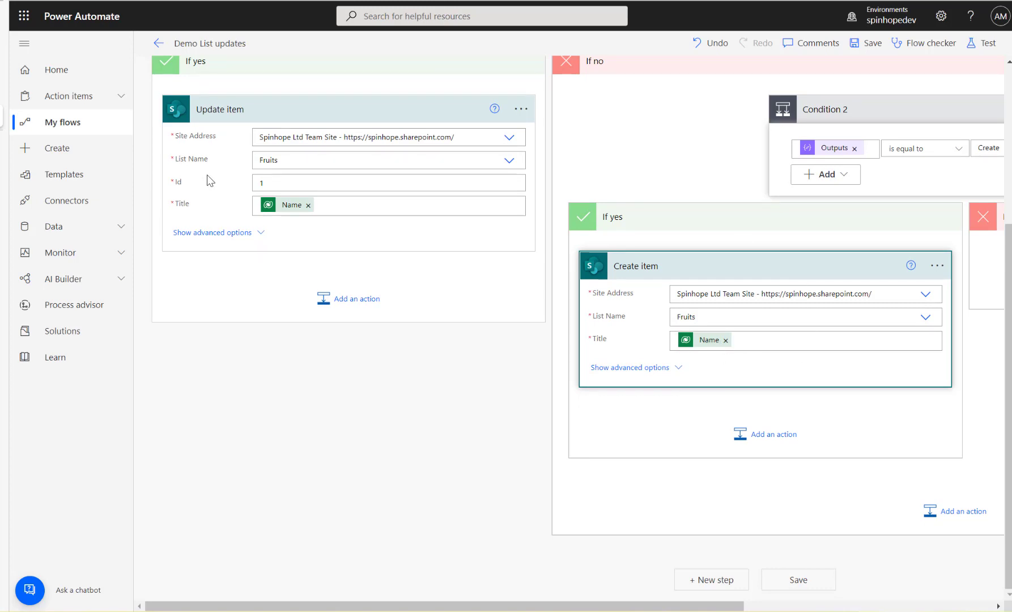
Step: Switch to the SharePoint Fruits list and add a single line of text column named Id
left_click(1, 95)
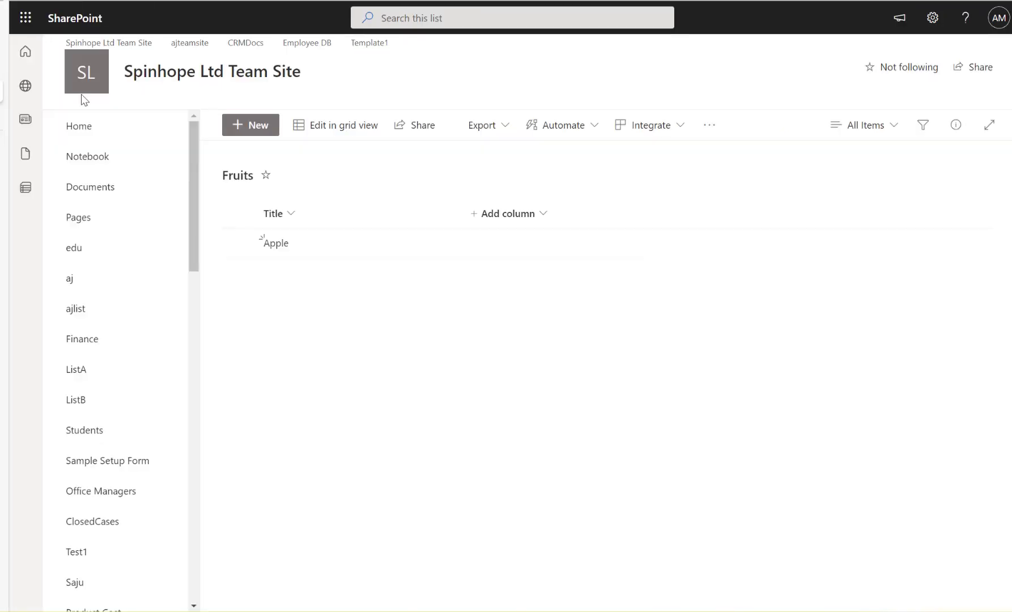
left_click(522, 218)
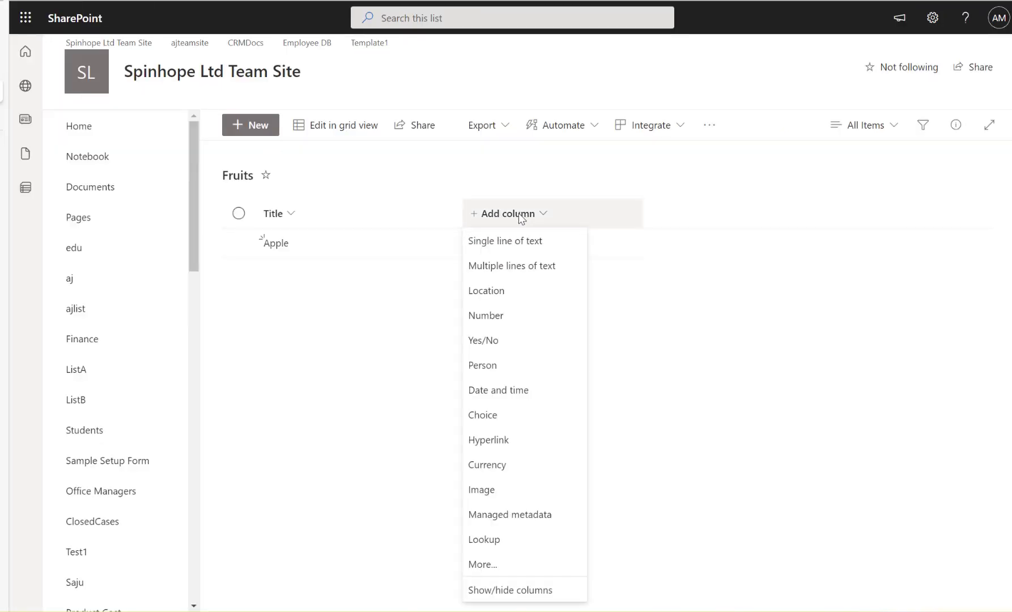
left_click(514, 250)
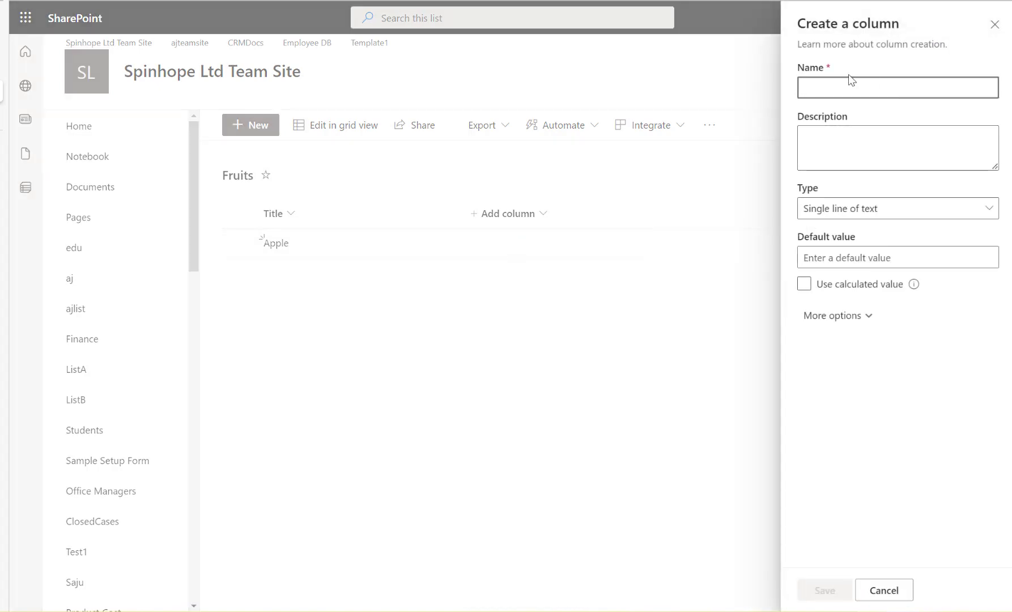
type("I")
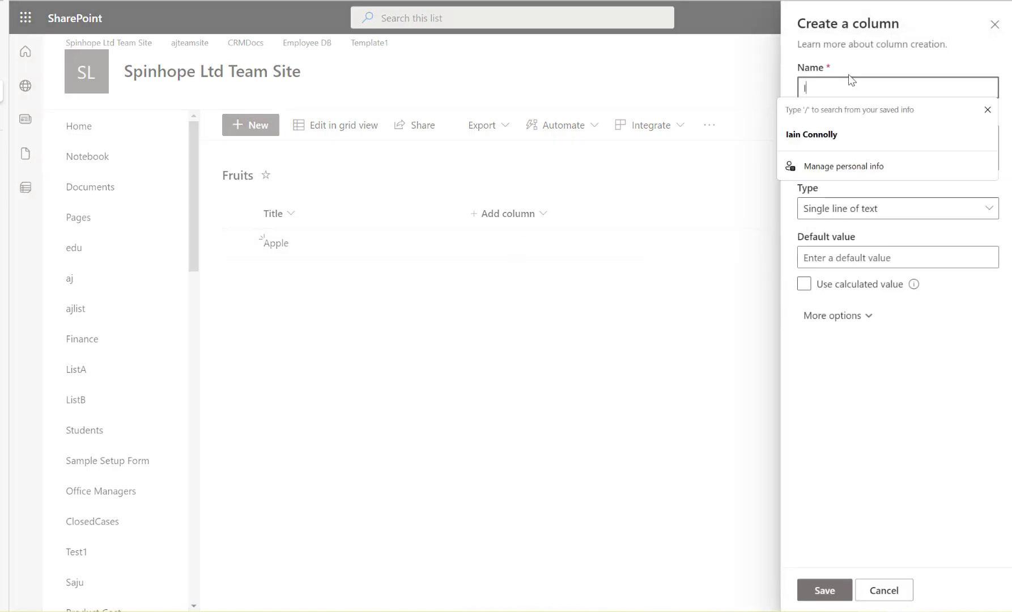
type("d")
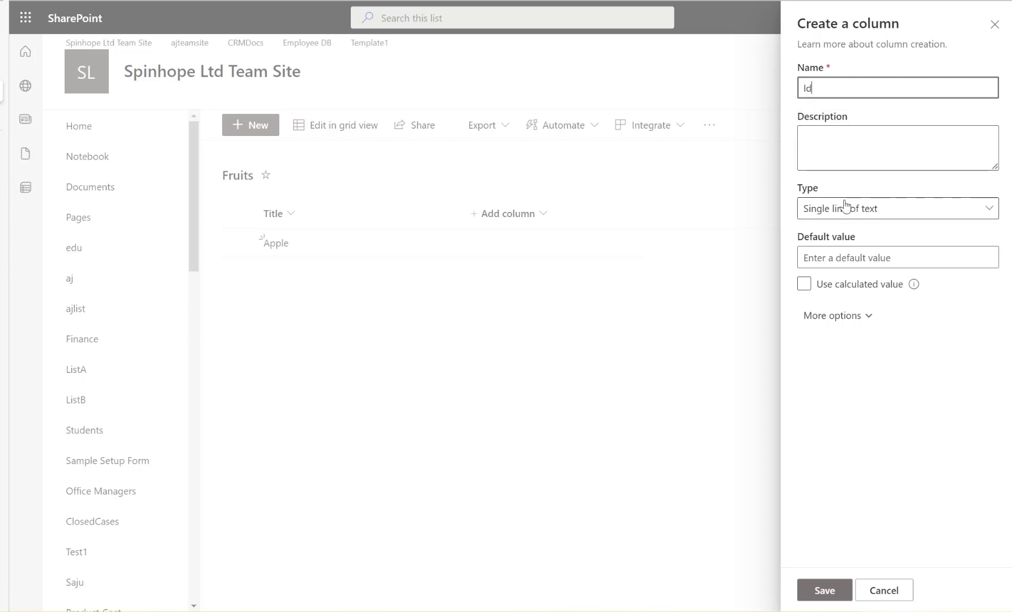
left_click(828, 591)
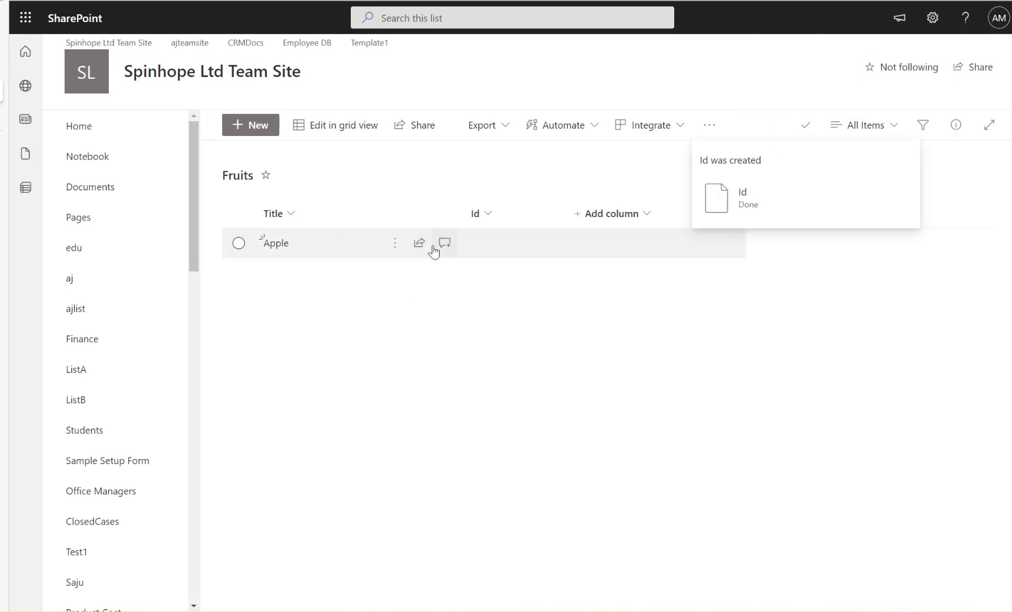
Step: Switch to Power Automate, reopen the flow for editing, and expand the Create item action inside Condition 2
left_click(2, 124)
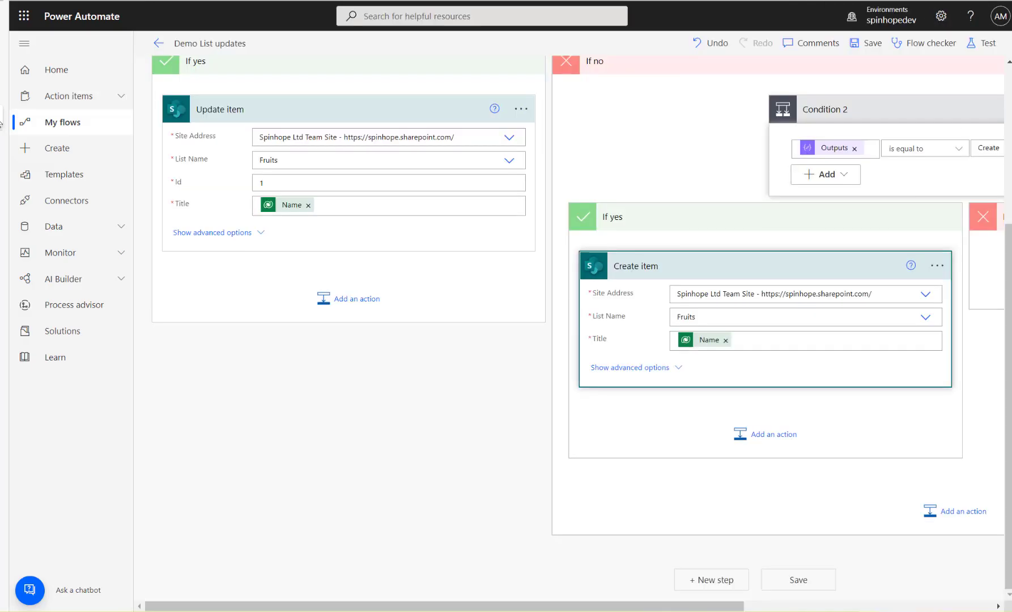
left_click(656, 369)
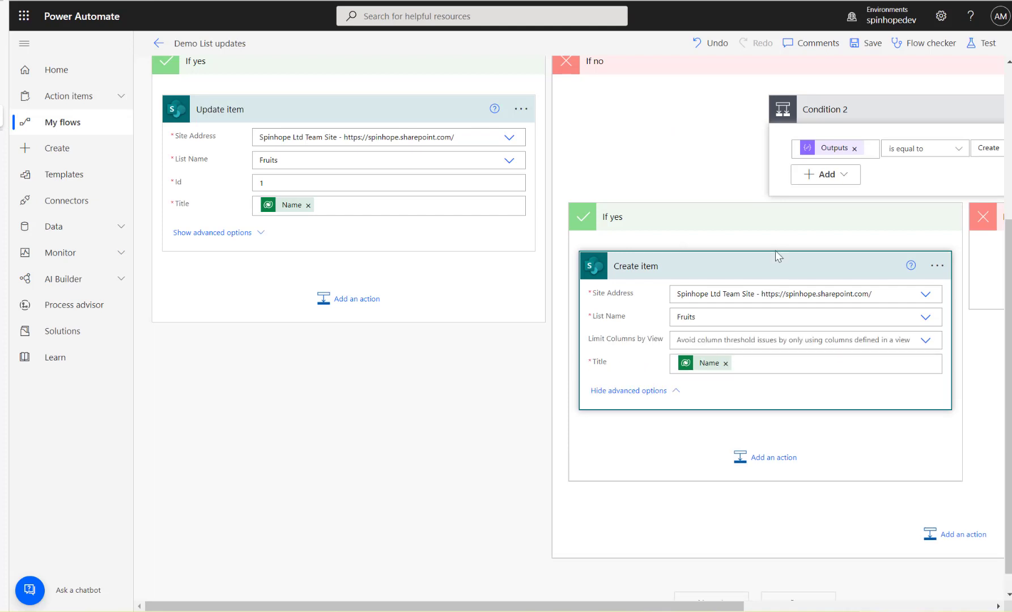
left_click(159, 46)
left_click(161, 48)
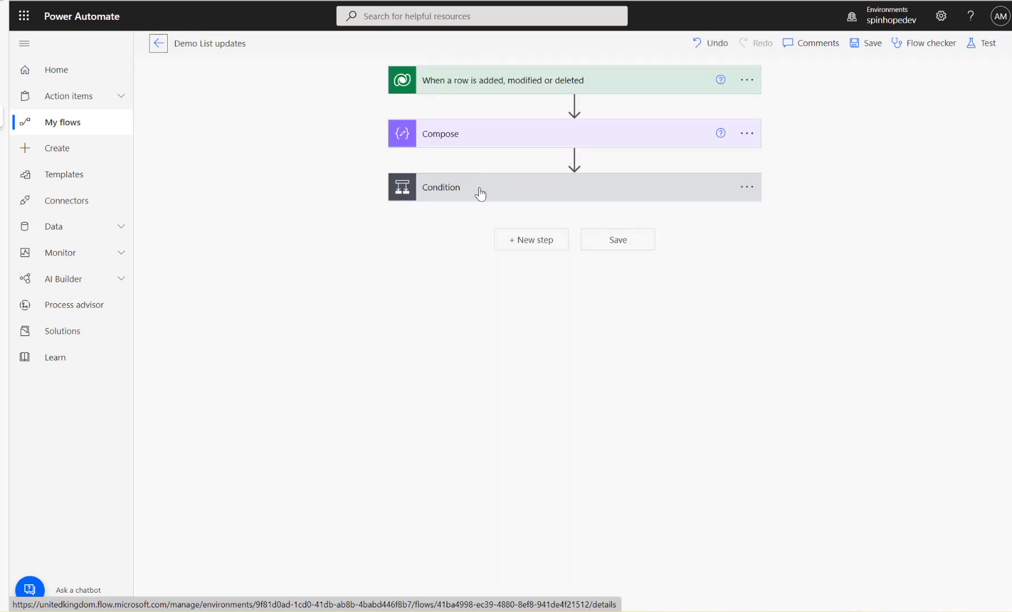
left_click(481, 195)
left_click(691, 350)
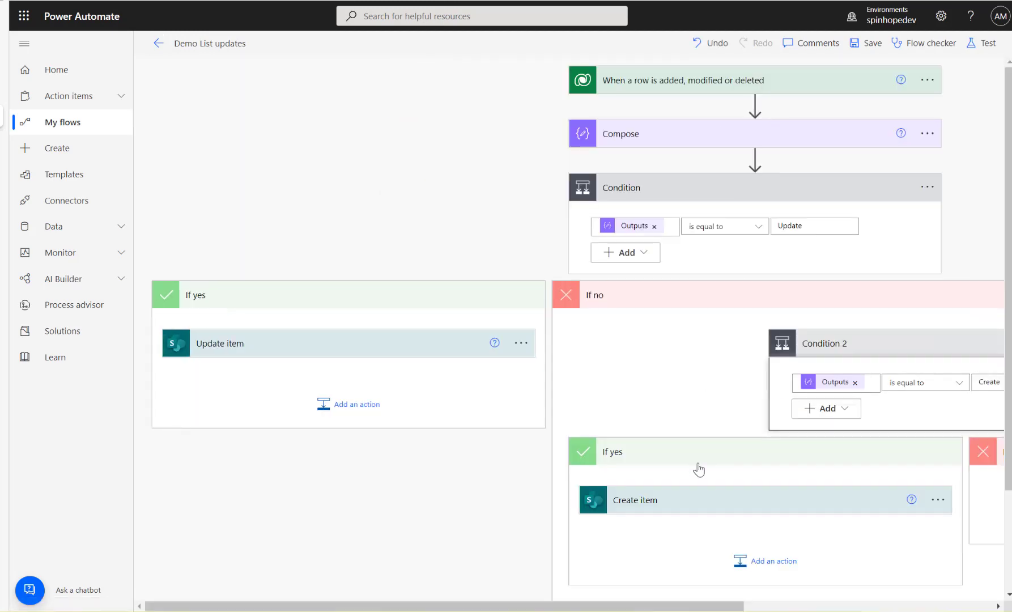
left_click(693, 502)
scroll(781, 425, "down", 5)
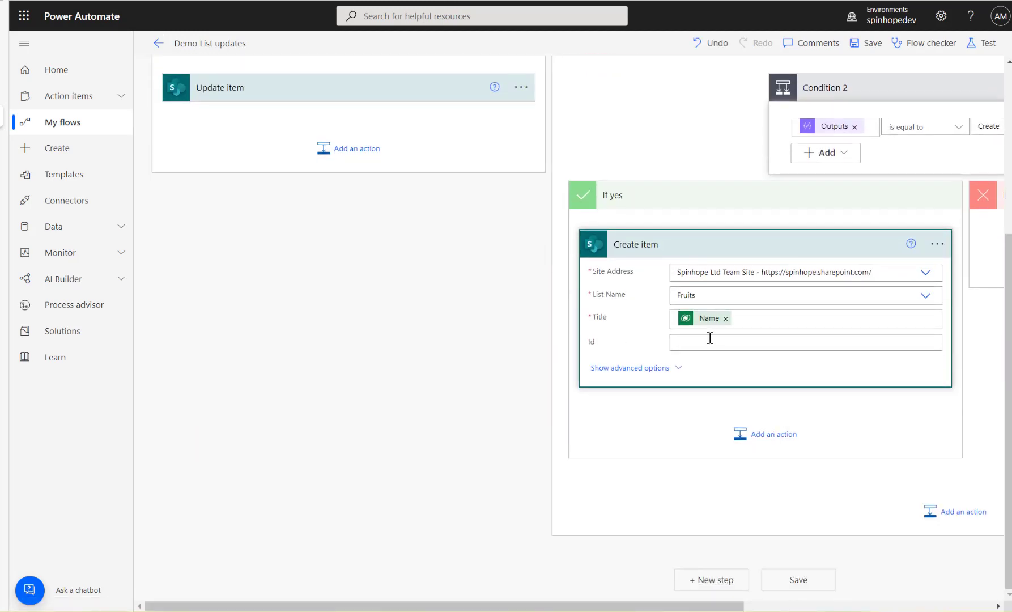
Step: Fill the Create item's Id with the trigger's Fruit unique identifier, and save and exit the flow
left_click(705, 343)
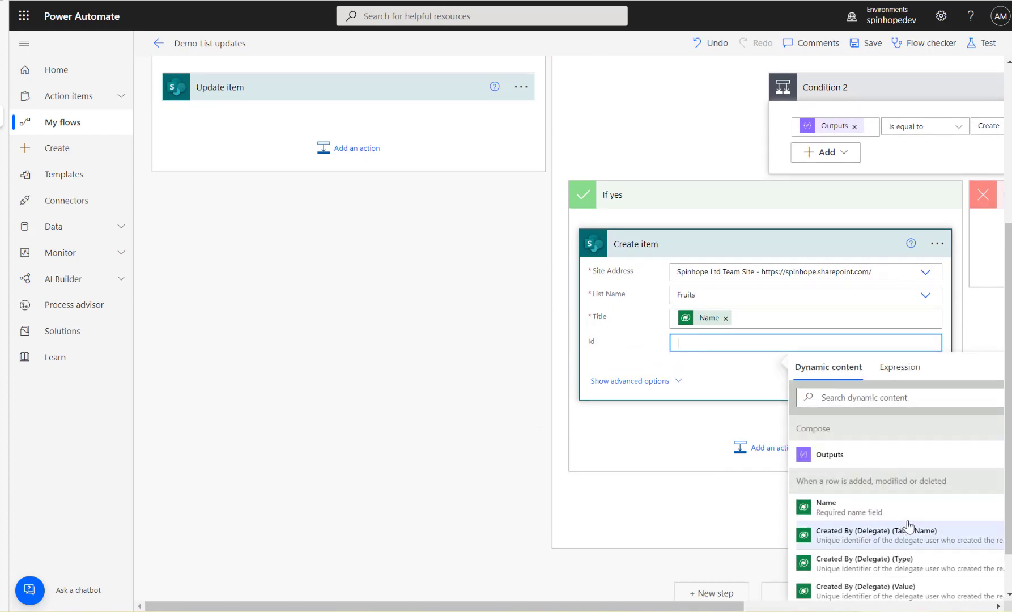
scroll(1003, 475, "down", 1)
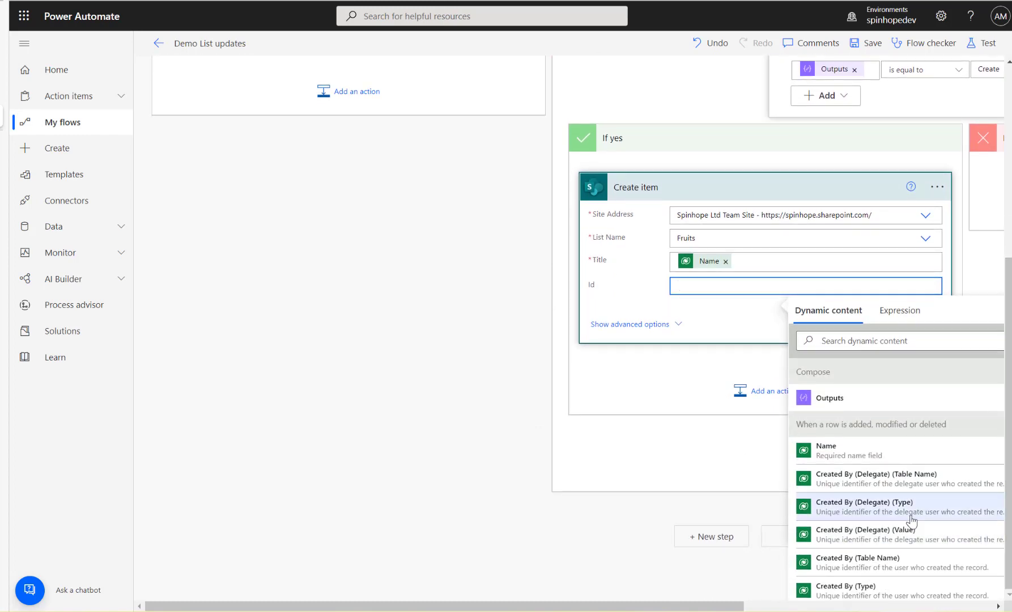
scroll(880, 493, "down", 4)
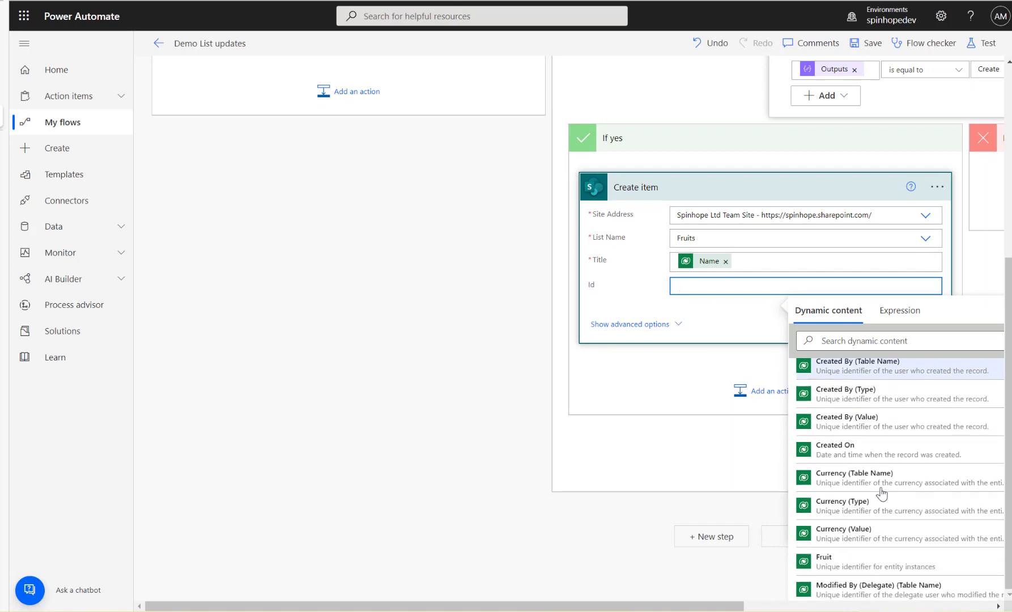
left_click(841, 340)
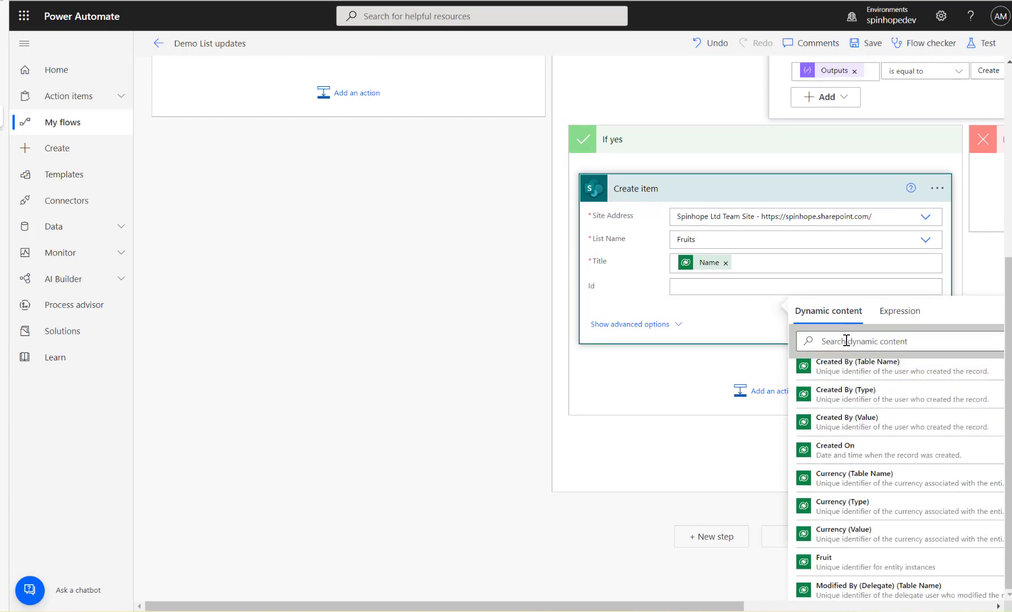
left_click(844, 565)
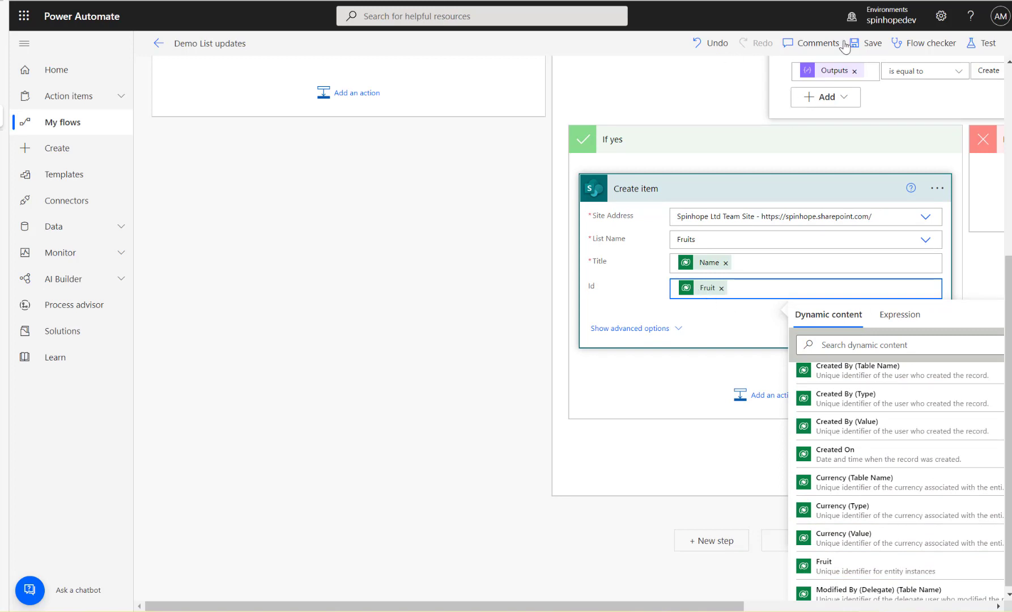
left_click(873, 48)
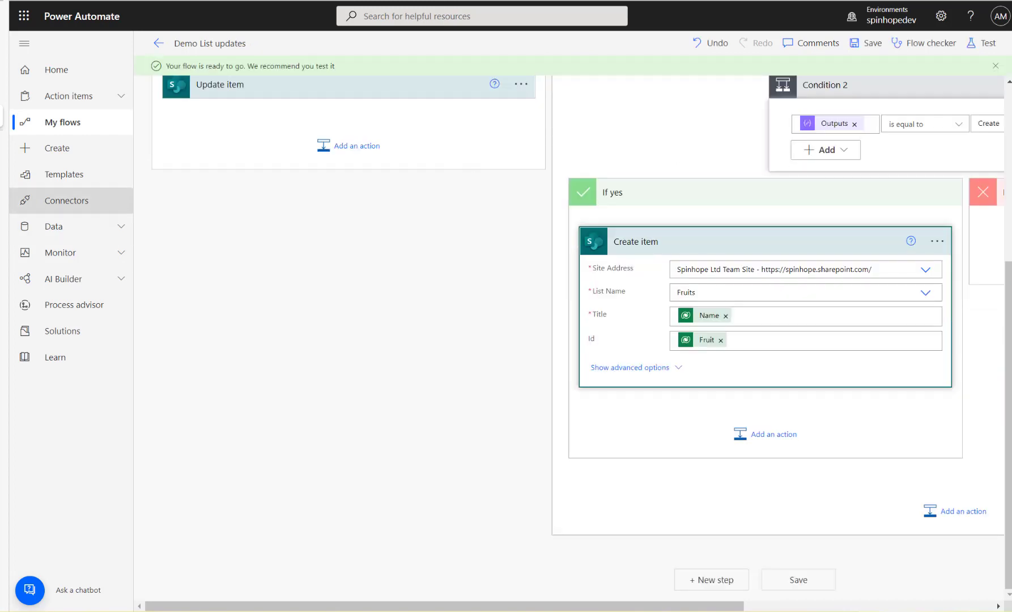
left_click(156, 44)
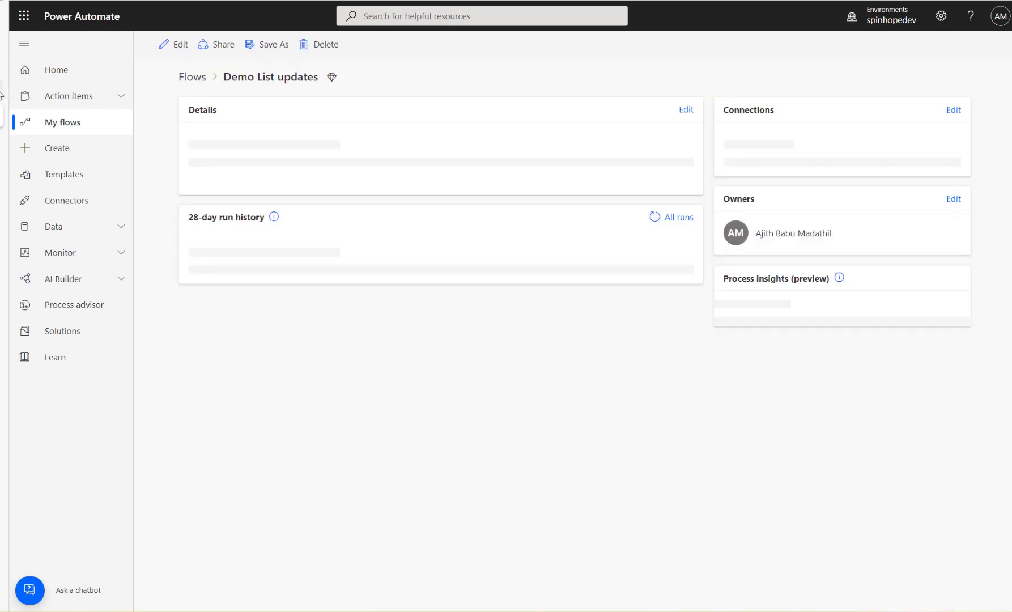
Step: Switch to Dynamics 365 Advanced Find, create and save a new Fruit record named Grapes, and refresh the Fruits results
mouse_move(32, 50)
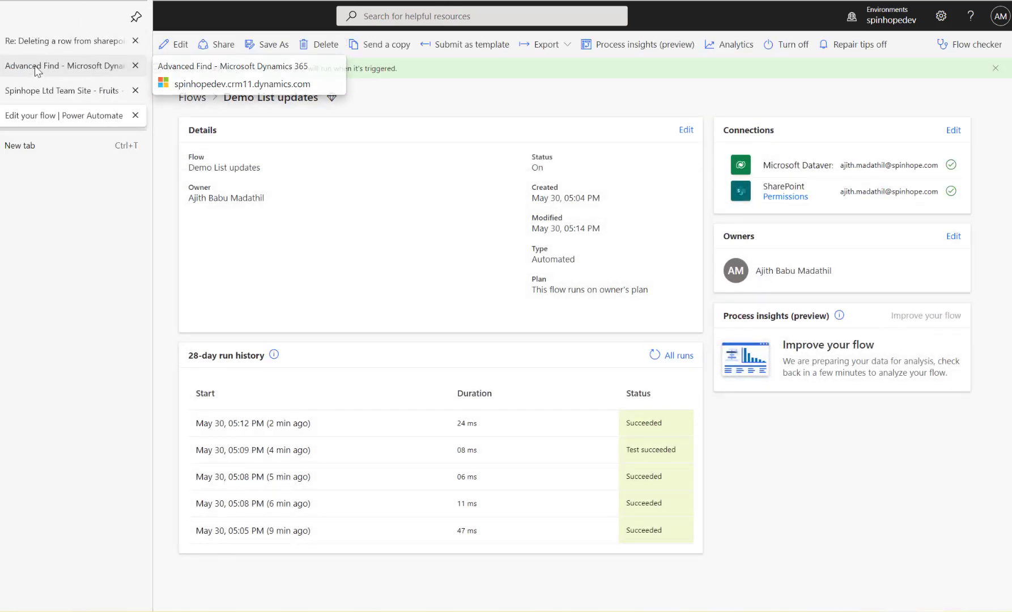
left_click(80, 66)
left_click(27, 58)
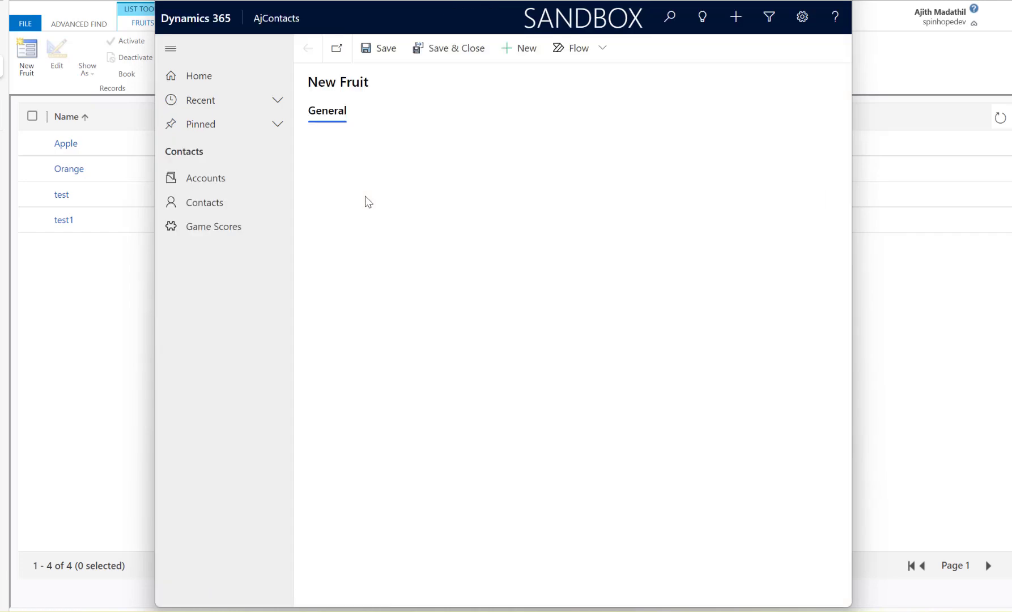
left_click(482, 153)
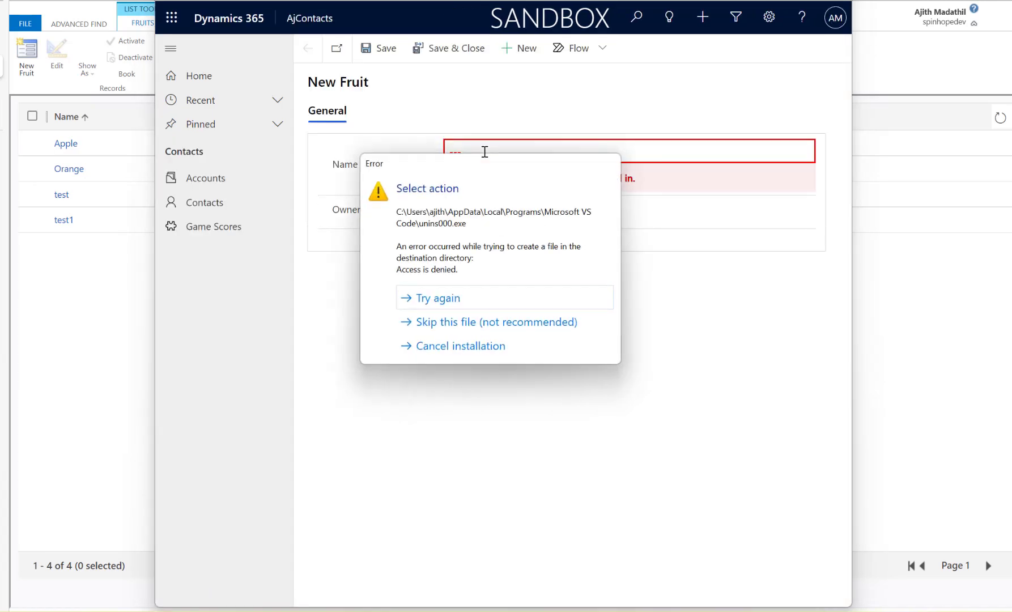
left_click(469, 347)
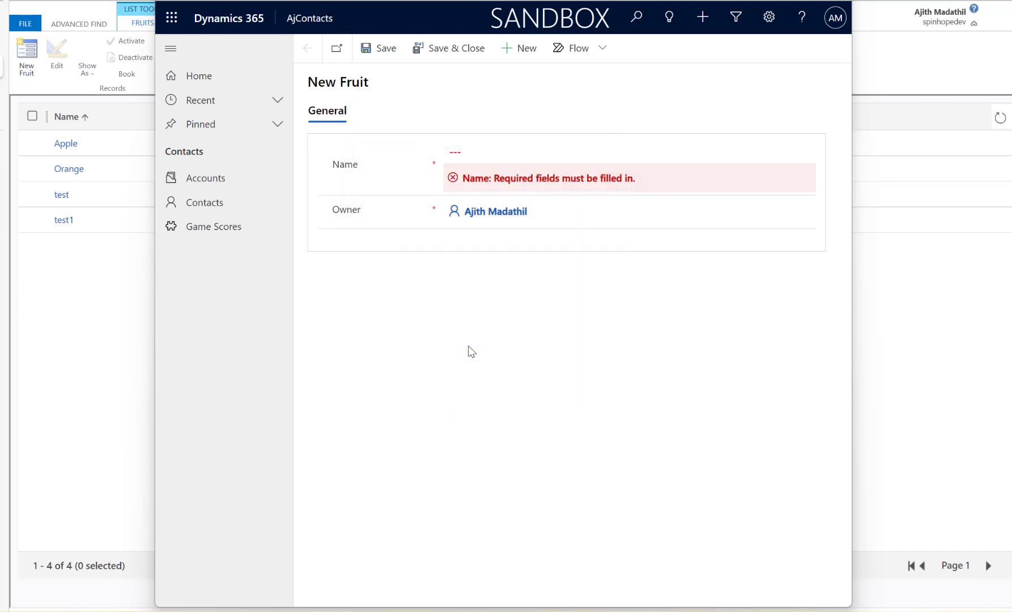
type("Grapes")
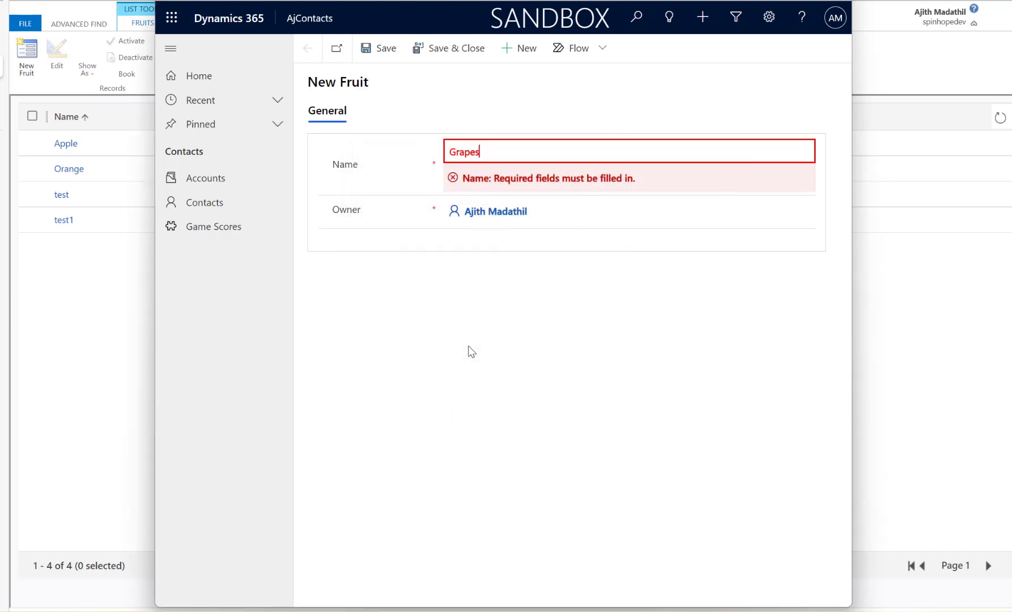
left_click(441, 58)
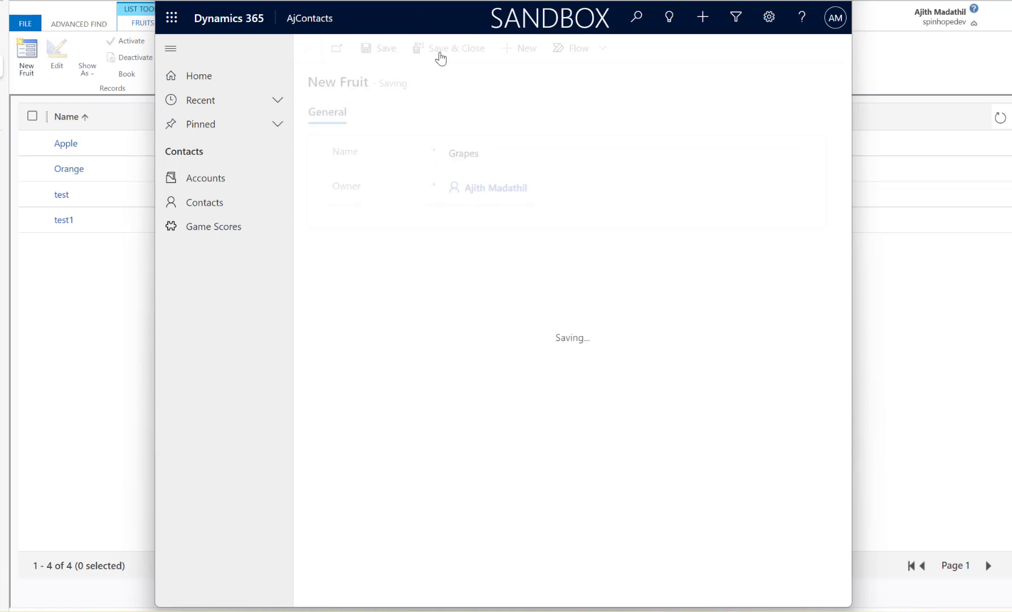
left_click(999, 118)
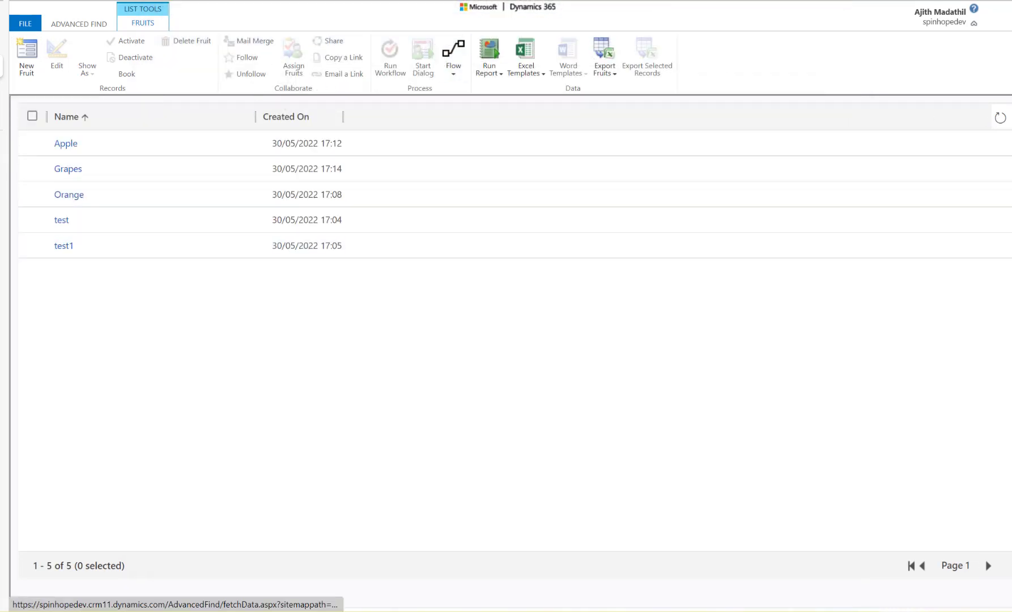
Step: Refresh the flow's run history in Power Automate, and check the Grapes item's Id in the reloaded SharePoint Fruits list
left_click(5, 93)
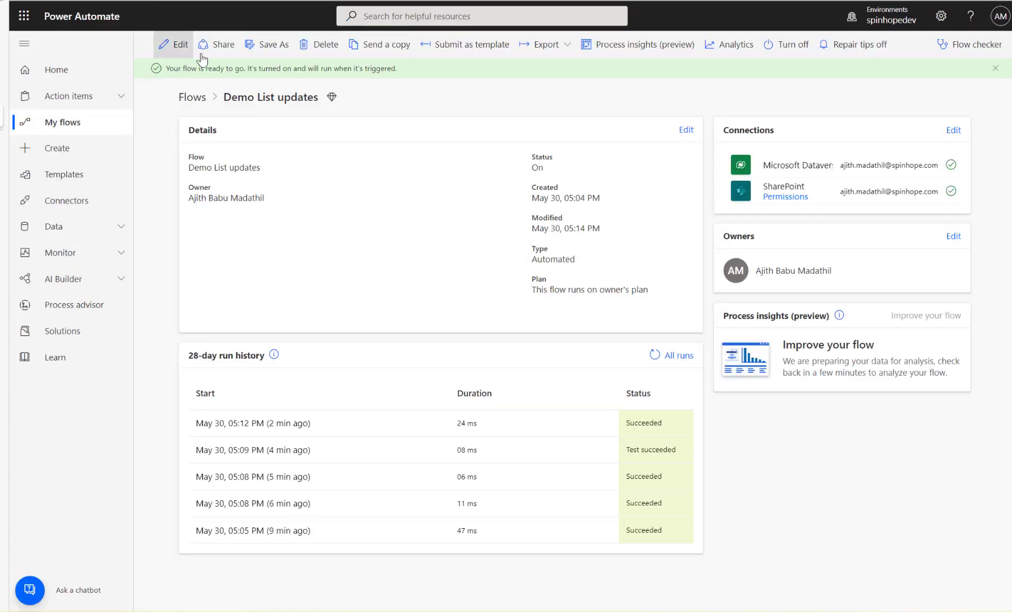
left_click(654, 356)
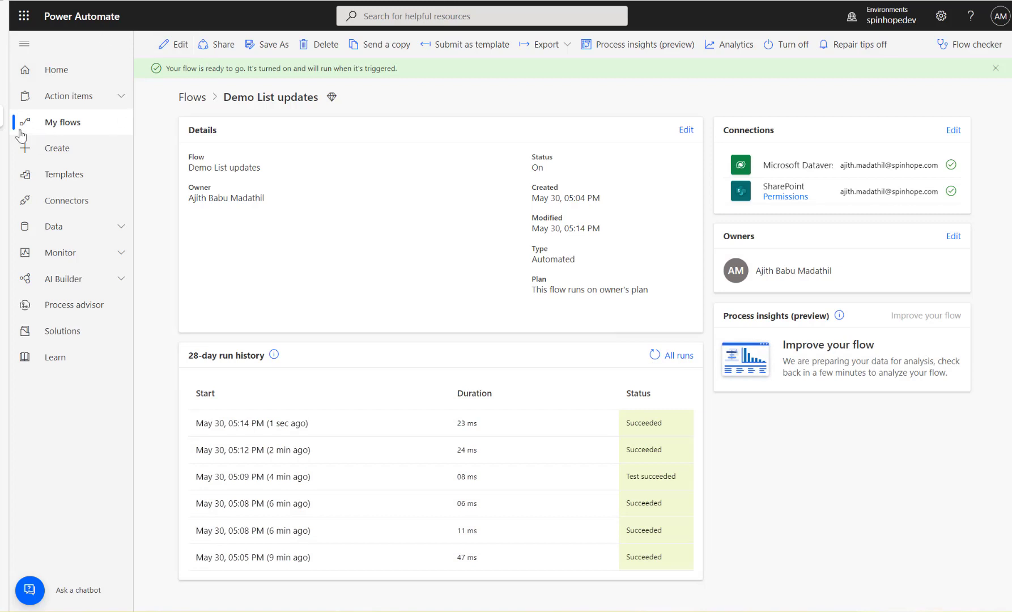
left_click(3, 95)
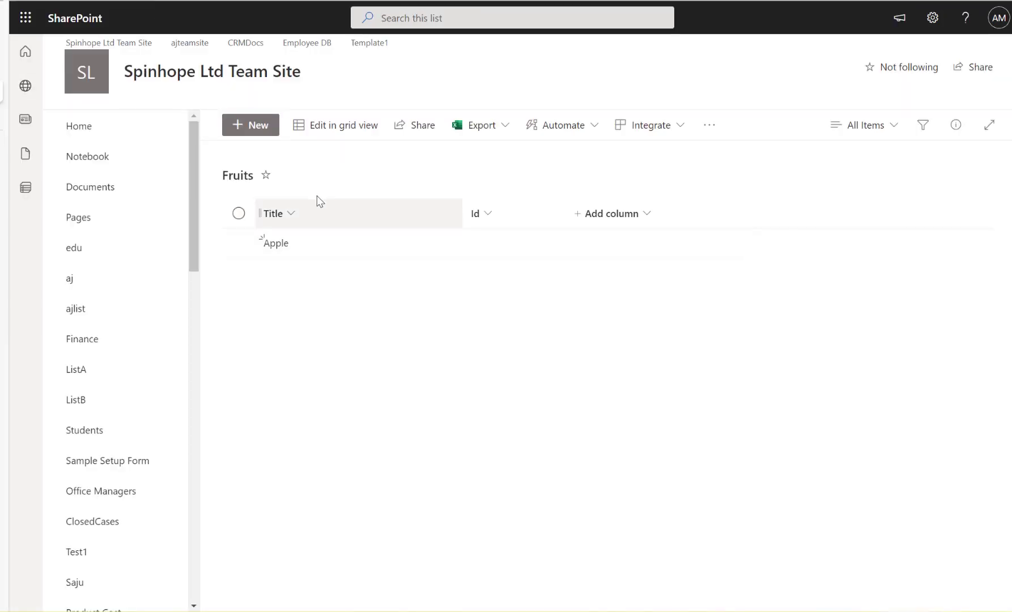
key("F5")
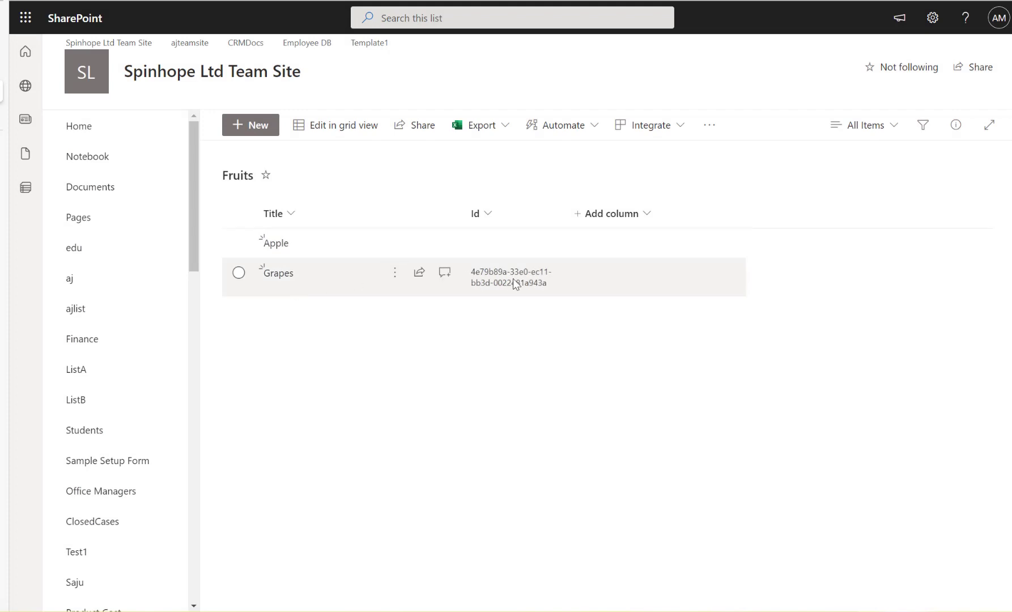
left_click(541, 282)
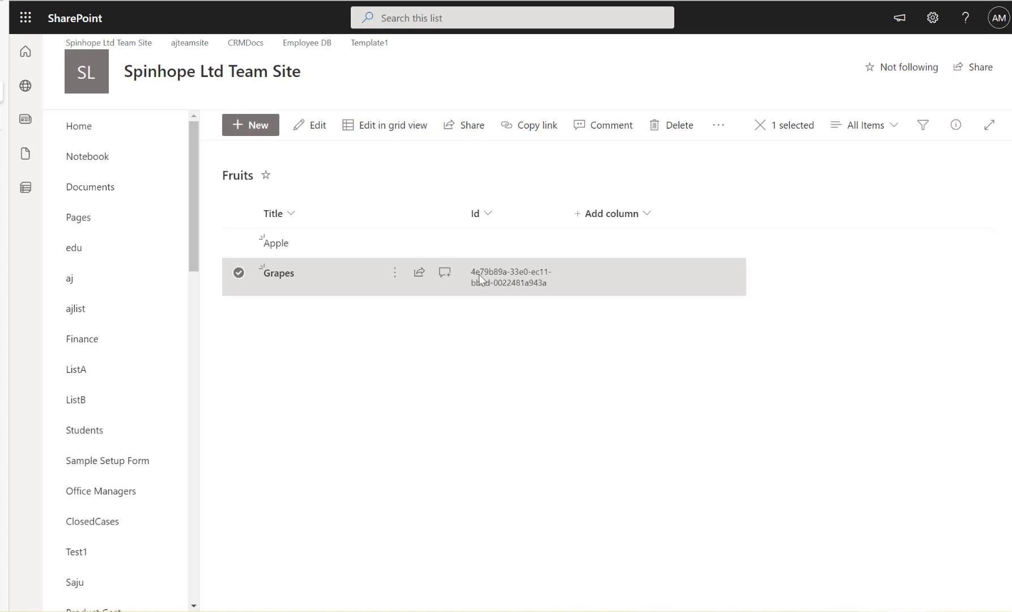
Step: Switch to Power Automate, open the flow for editing, and expand the first condition and its Update item action
mouse_move(9, 90)
left_click(68, 111)
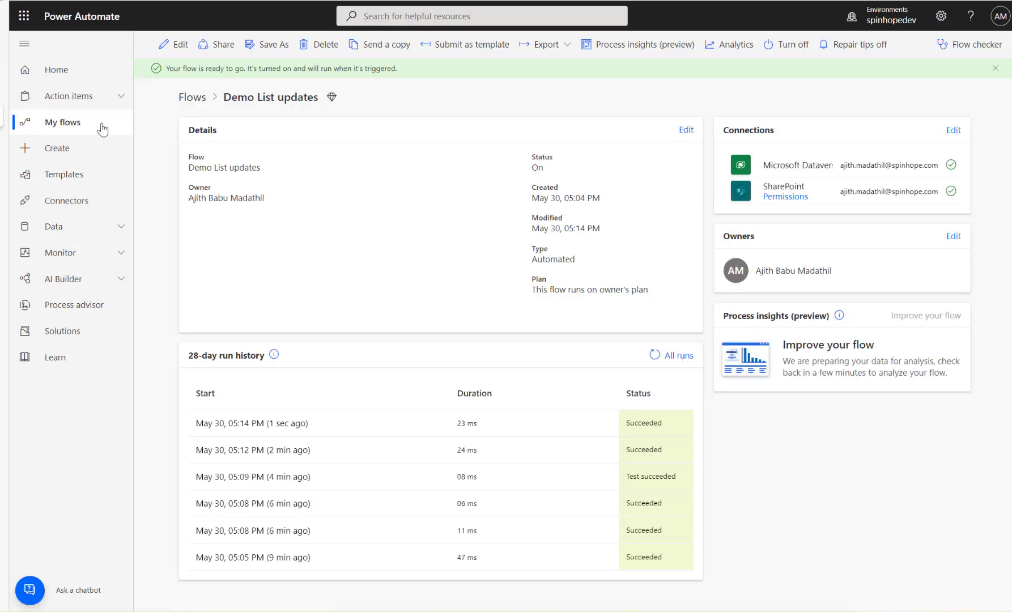
left_click(176, 45)
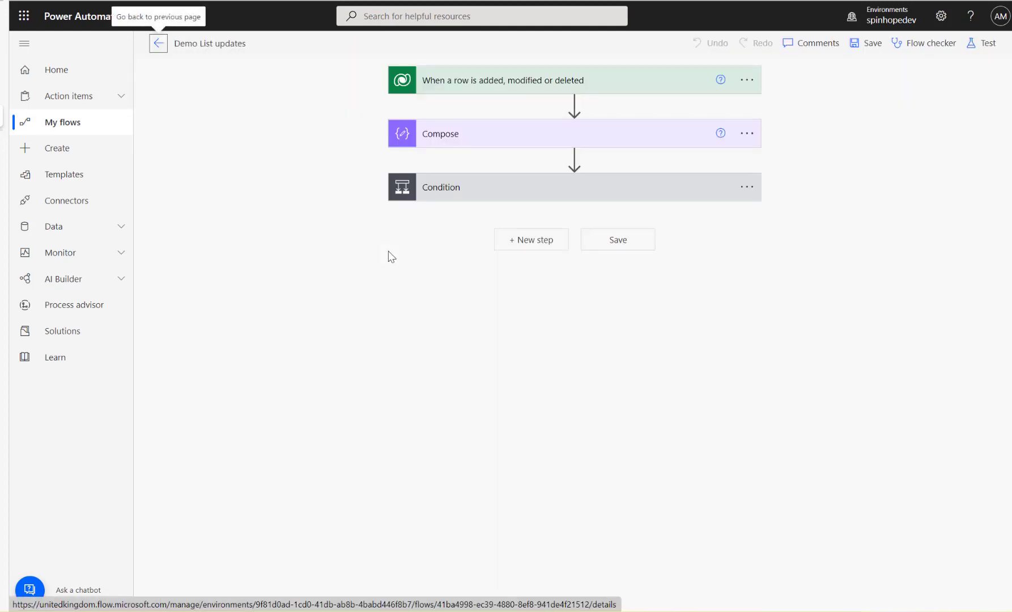
left_click(492, 188)
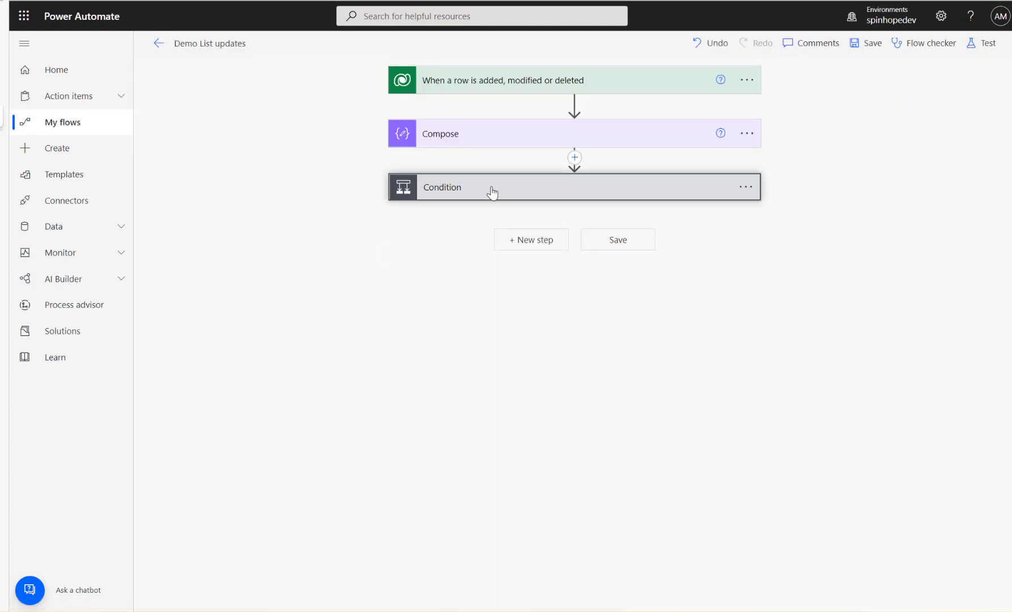
left_click(384, 346)
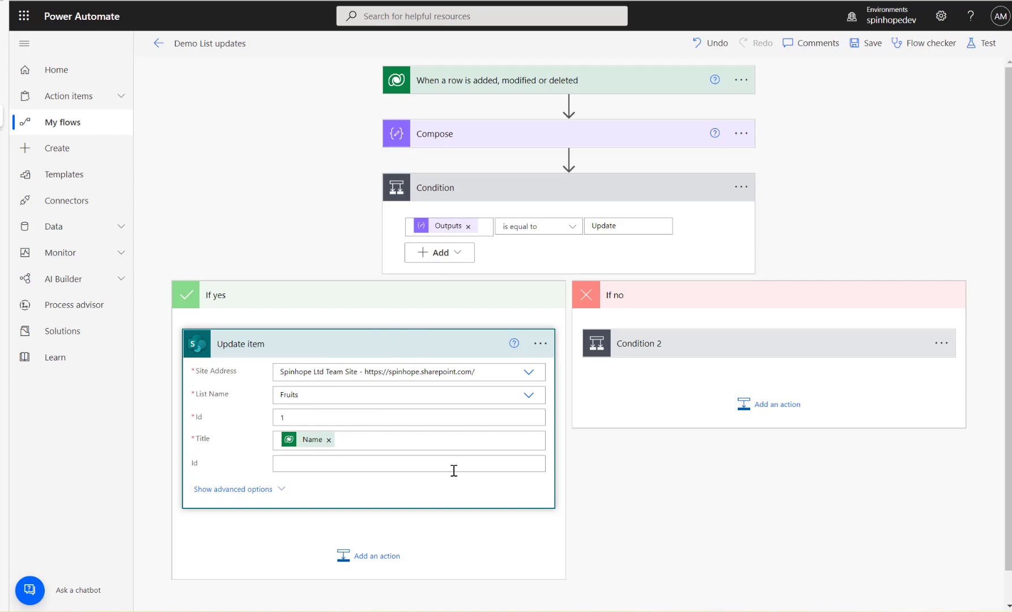
scroll(454, 471, "down", 1)
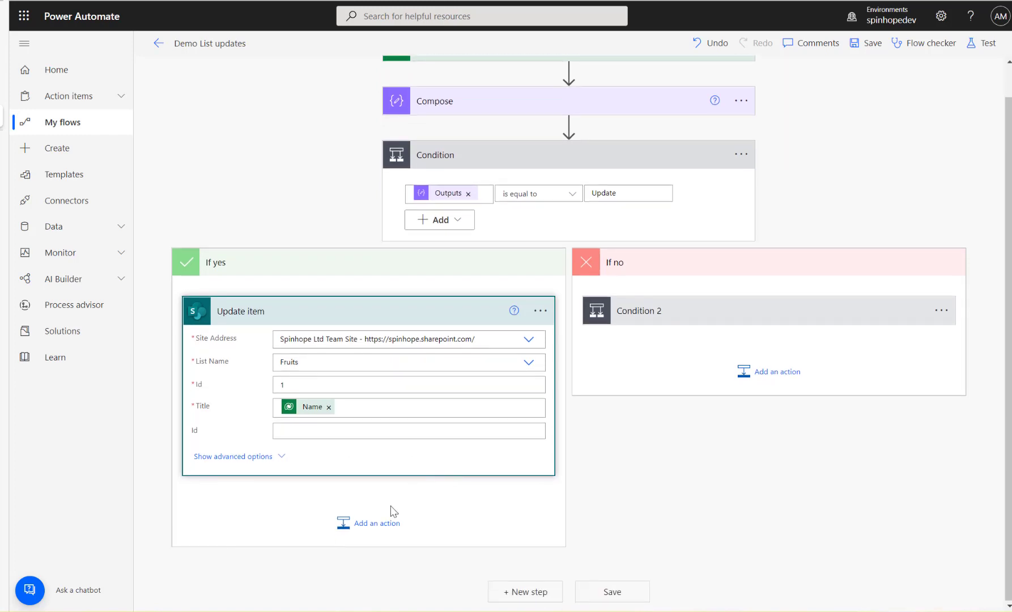
Step: Add a SharePoint Get items action after Update item in the first condition's If yes branch
left_click(367, 524)
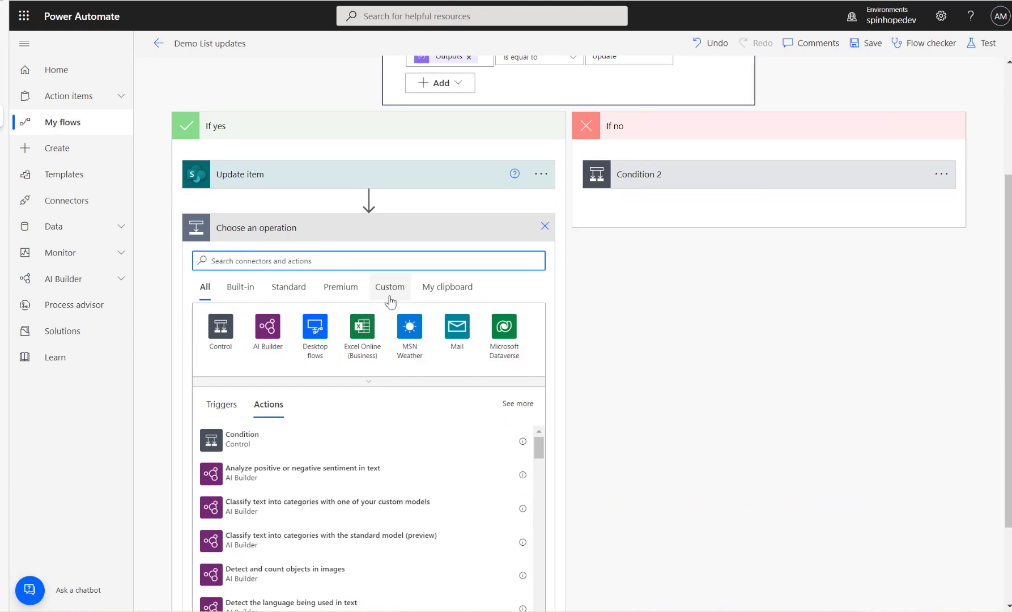
type("sharepoint")
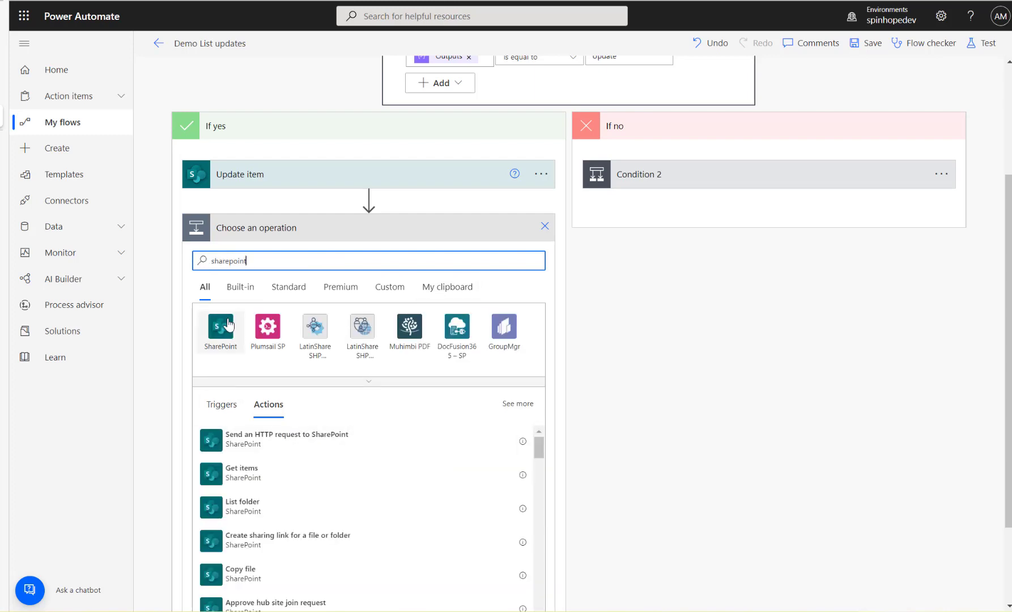
left_click(228, 325)
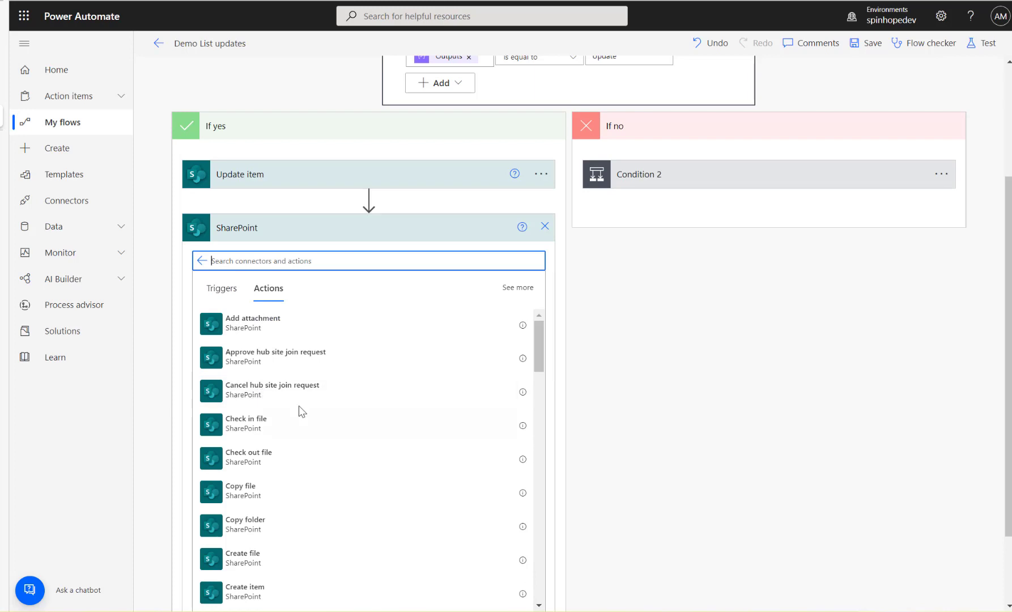
type("list")
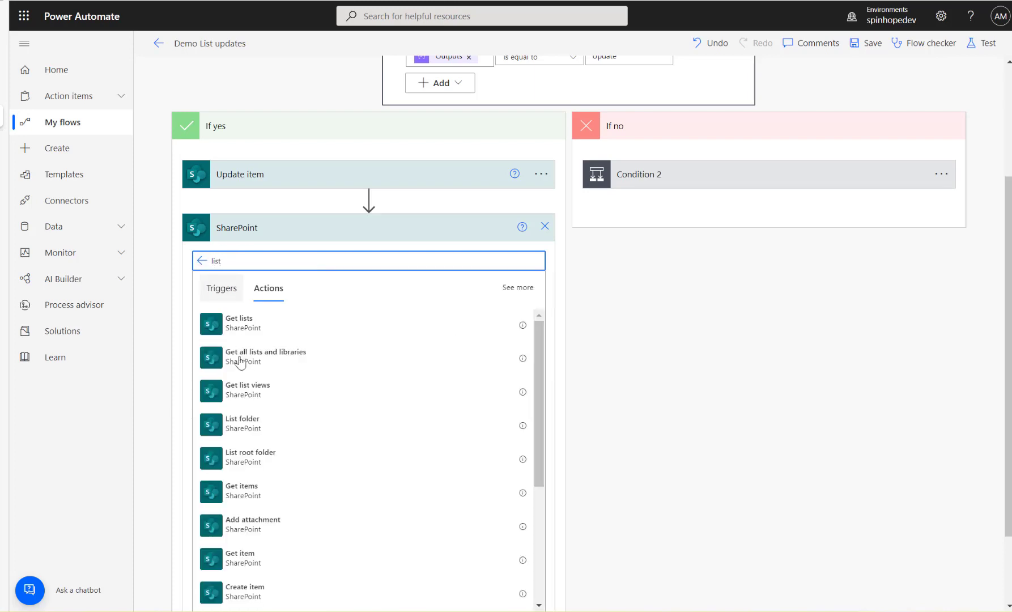
left_click(262, 495)
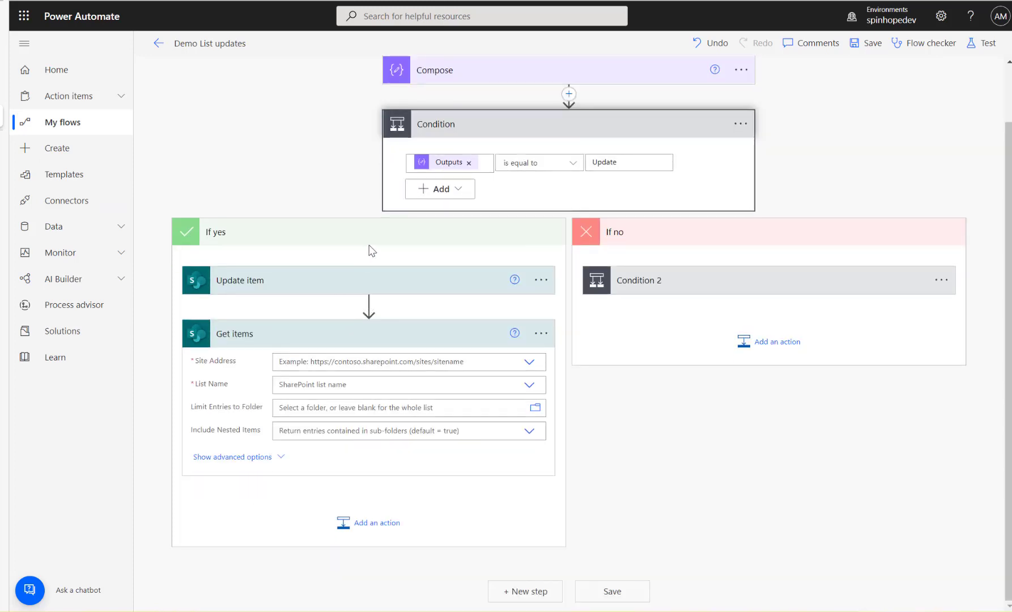
Step: Set the Get items action's site address to Spinhope Ltd Team Site and its list name to Fruits
left_click(529, 364)
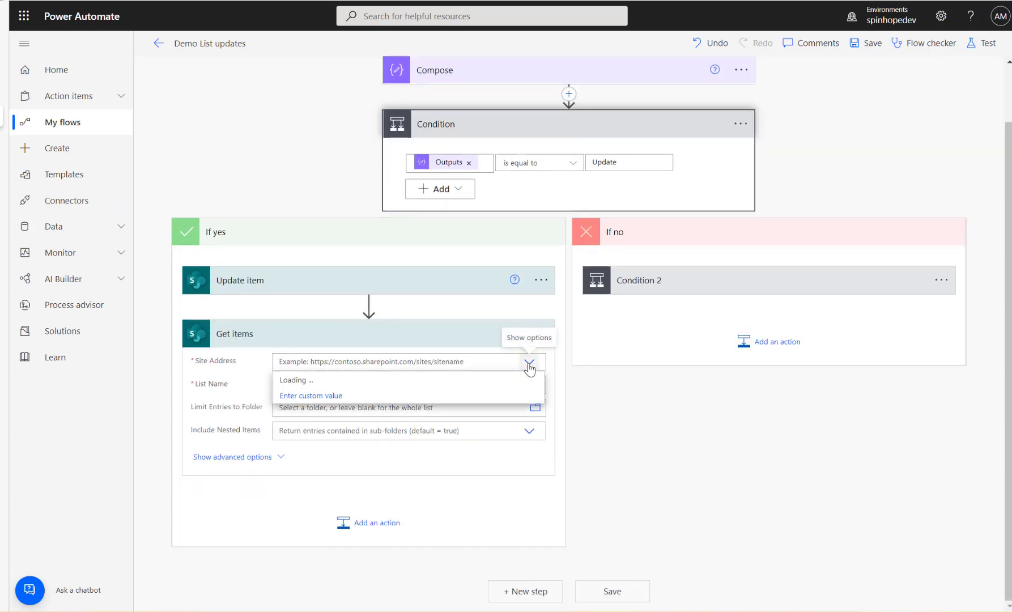
left_click(449, 527)
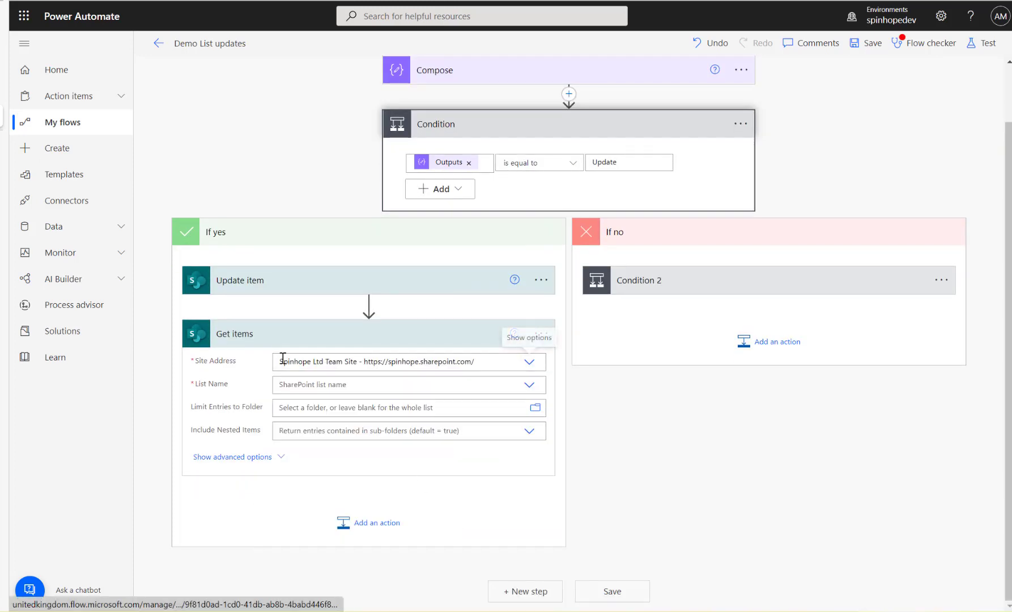
left_click(483, 383)
type("fr")
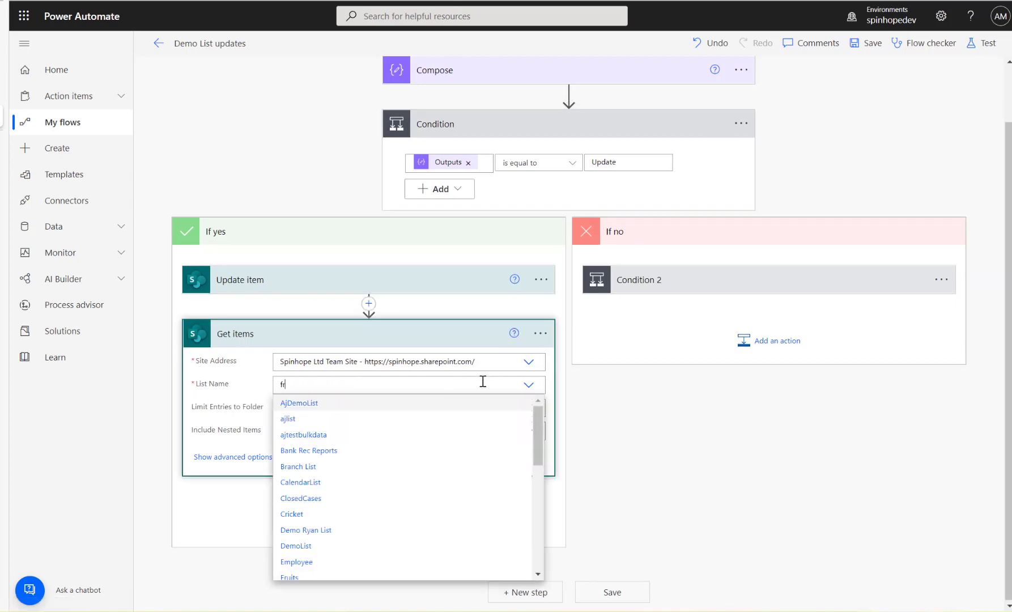
type("uit")
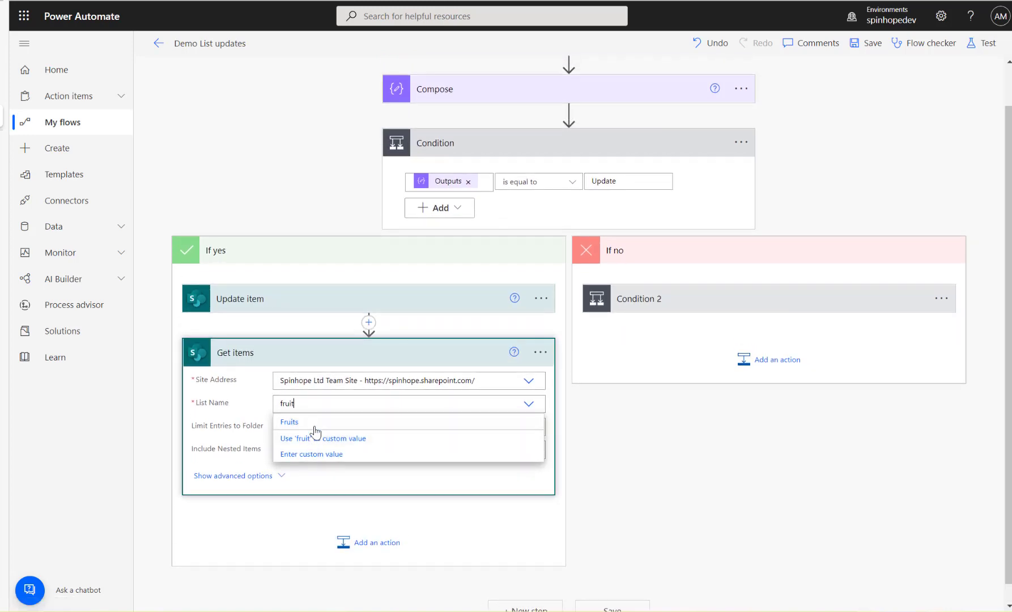
left_click(314, 422)
Step: Set the Get items filter query to Id eq the trigger's Fruit unique identifier, enclosed in single quotes
left_click(248, 477)
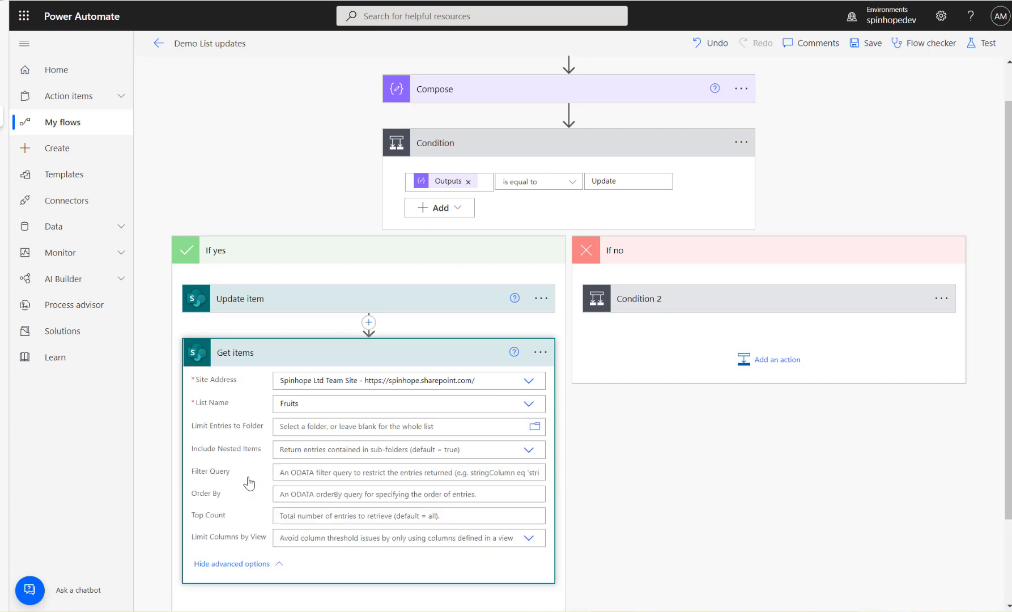
left_click(311, 473)
type("Id eq '")
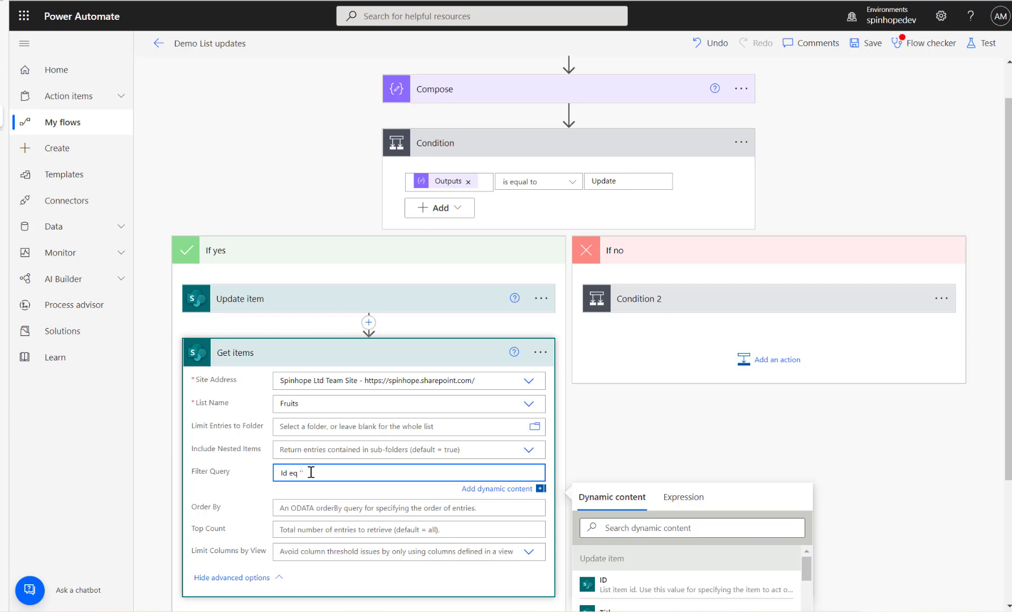
left_click(675, 526)
type("iden")
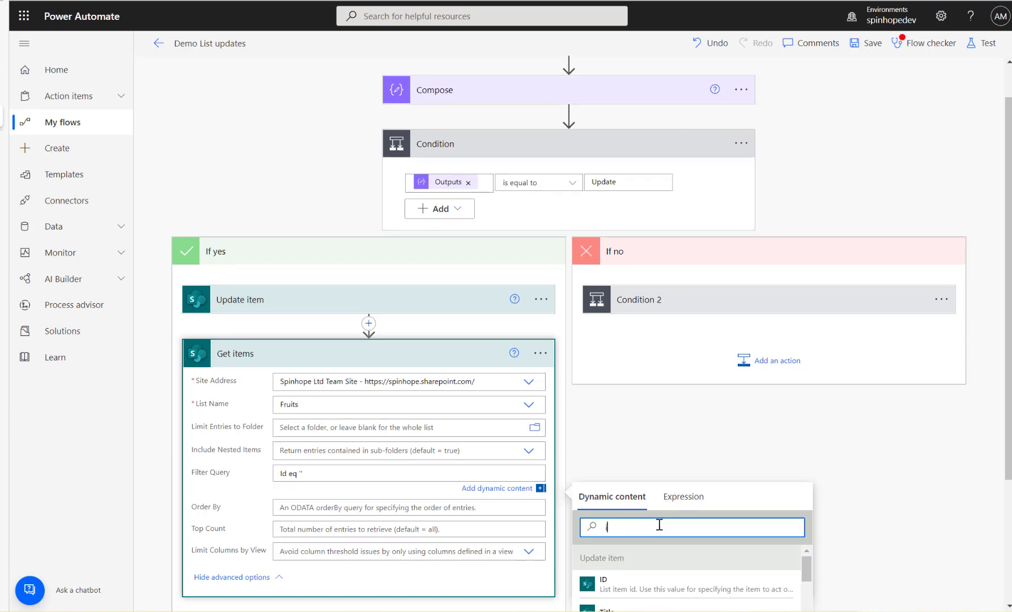
scroll(979, 483, "down", 1)
scroll(977, 484, "down", 3)
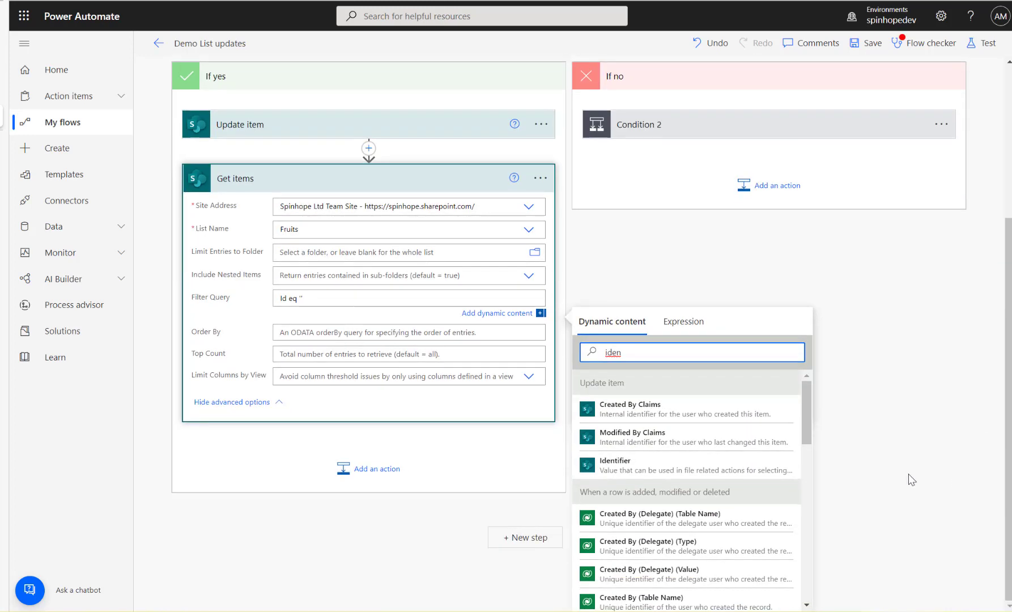
scroll(632, 559, "down", 4)
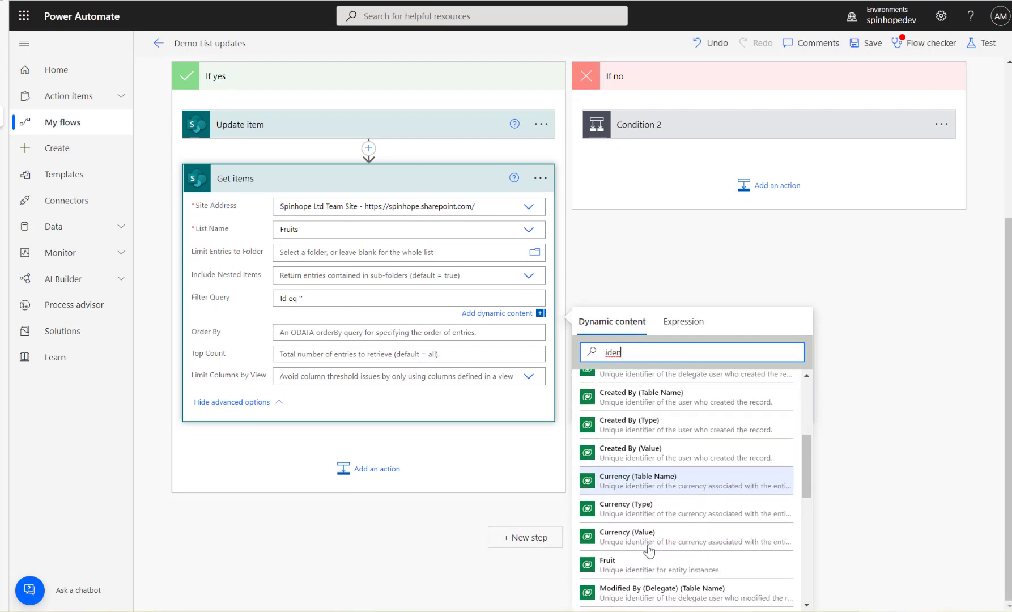
left_click(626, 564)
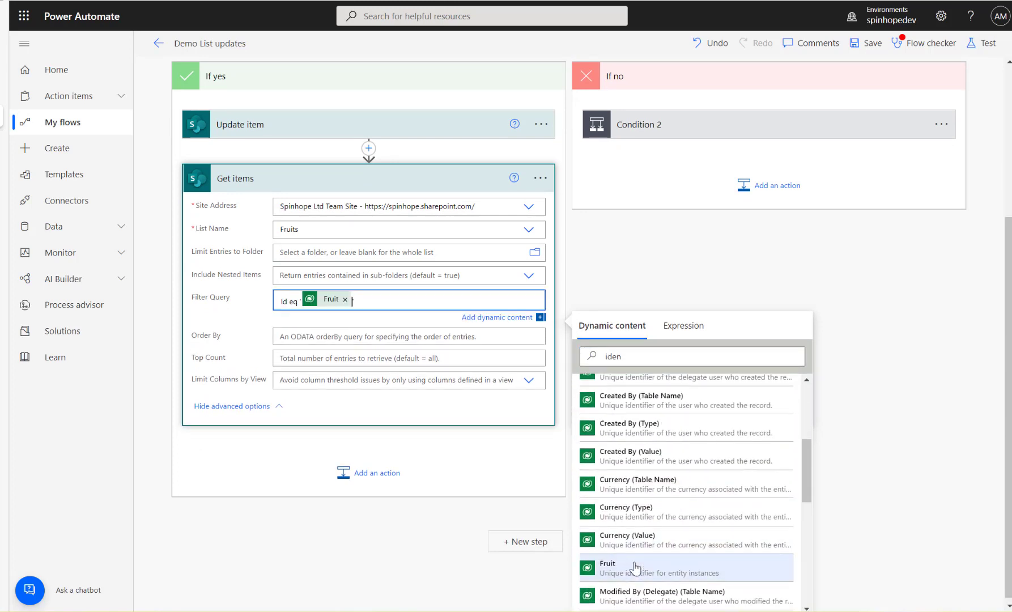
type("'")
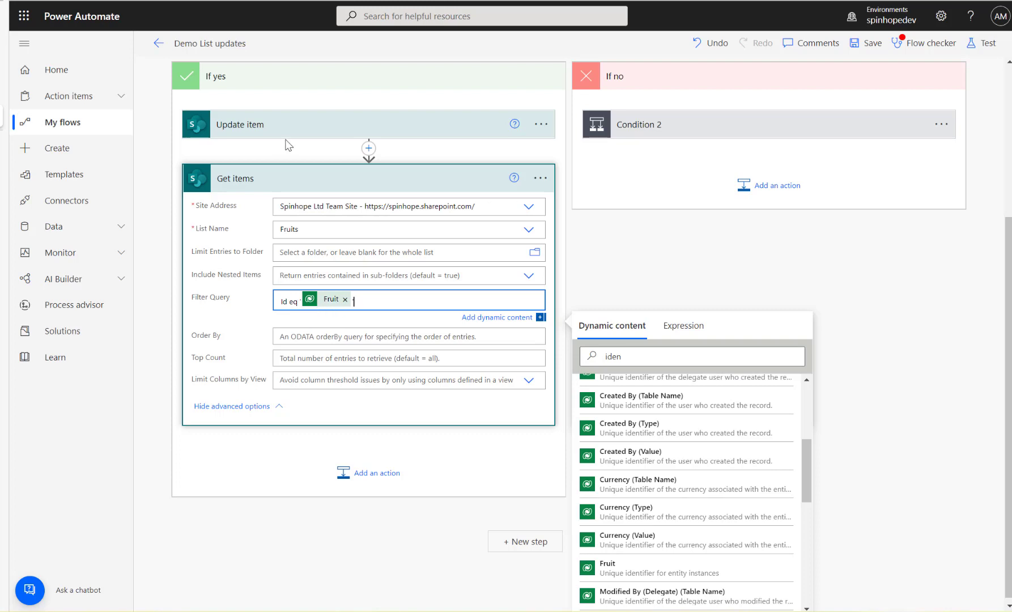
Step: Move the Update item action below Get items in the If yes branch and expand its settings
left_click_drag(282, 133, 371, 494)
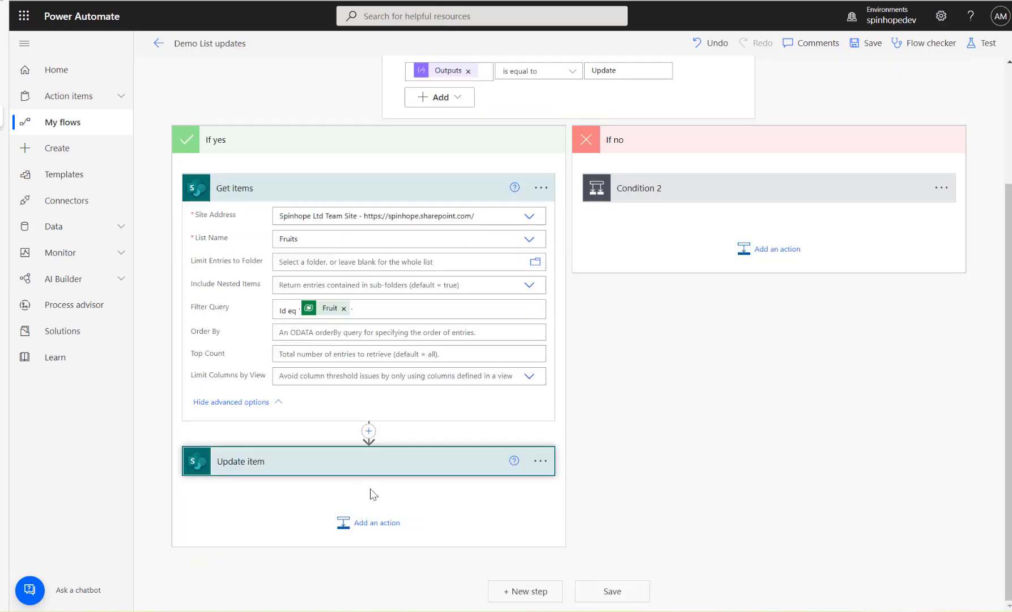
left_click(332, 468)
scroll(368, 522, "down", 3)
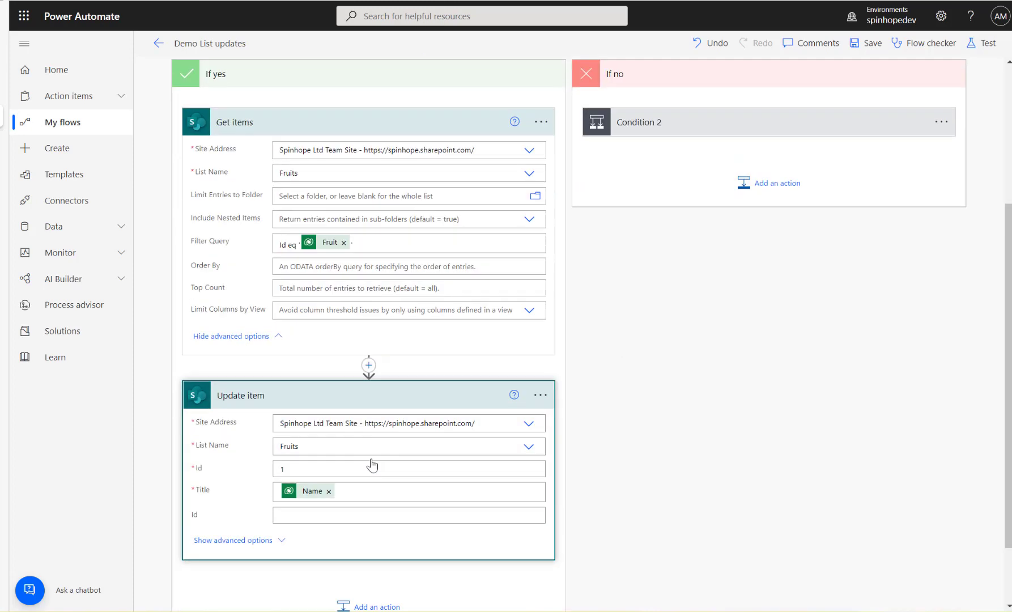
Step: Set the Update item action's Id to the ID output of Get items and save the flow
left_click(319, 387)
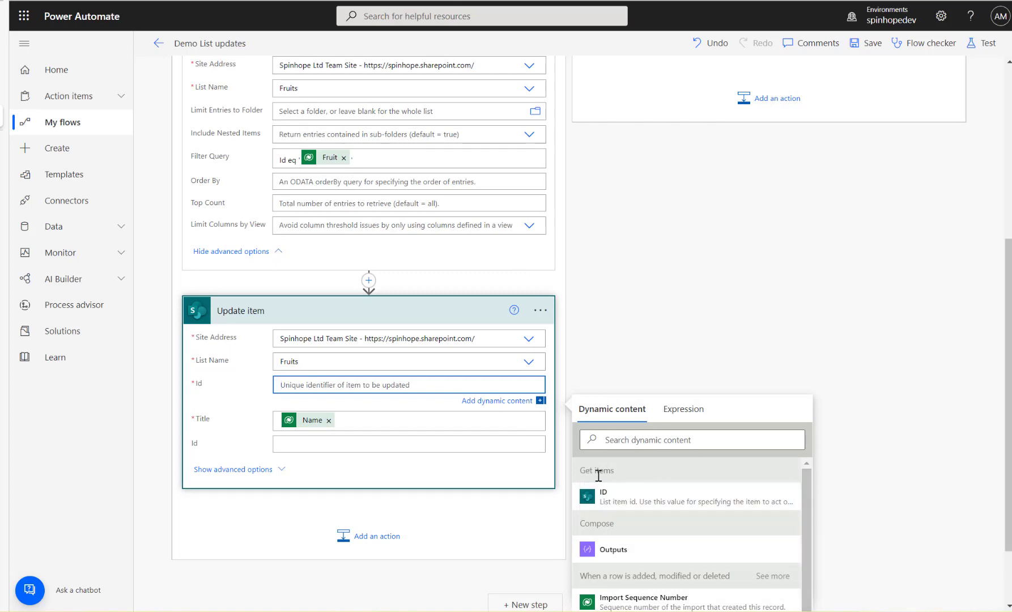
left_click(626, 501)
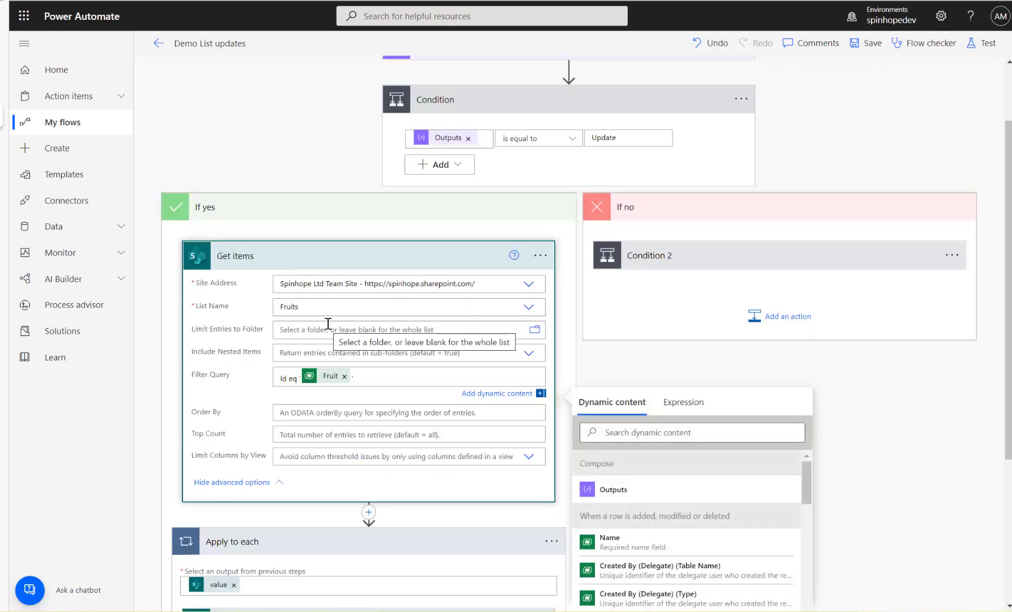
scroll(327, 463, "down", 2)
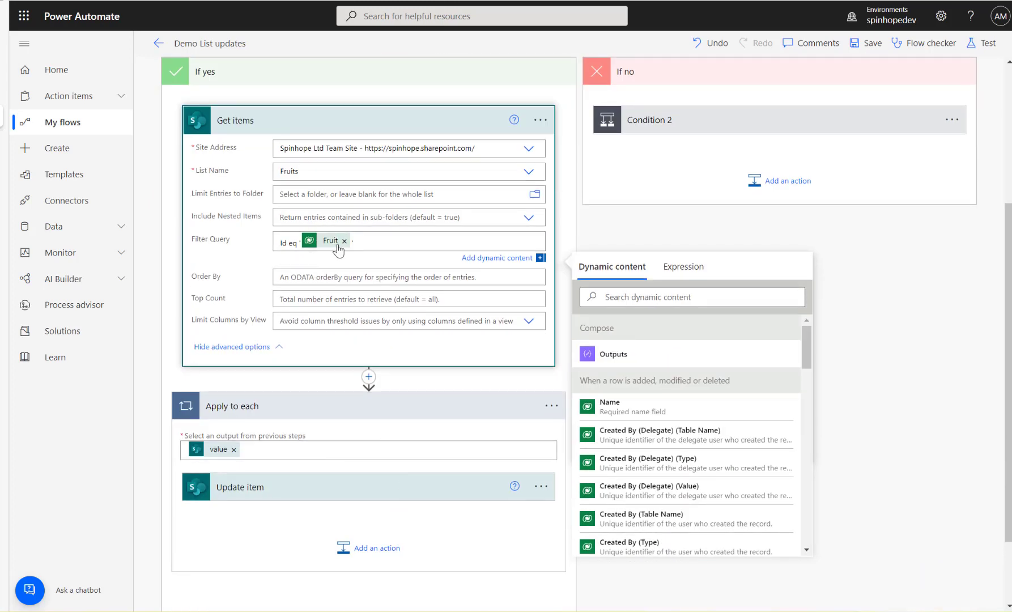
mouse_move(327, 248)
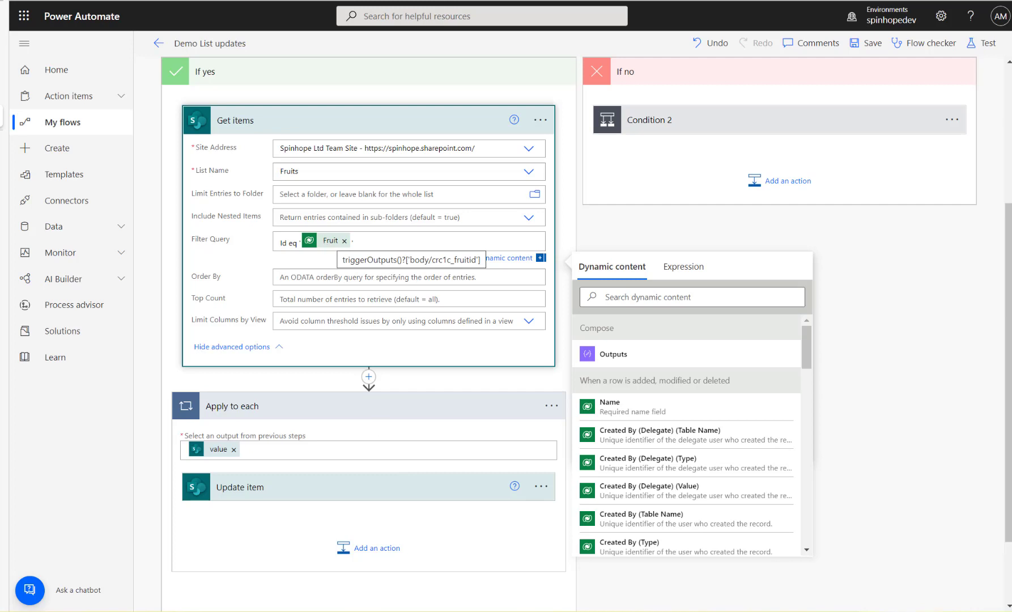
left_click(871, 45)
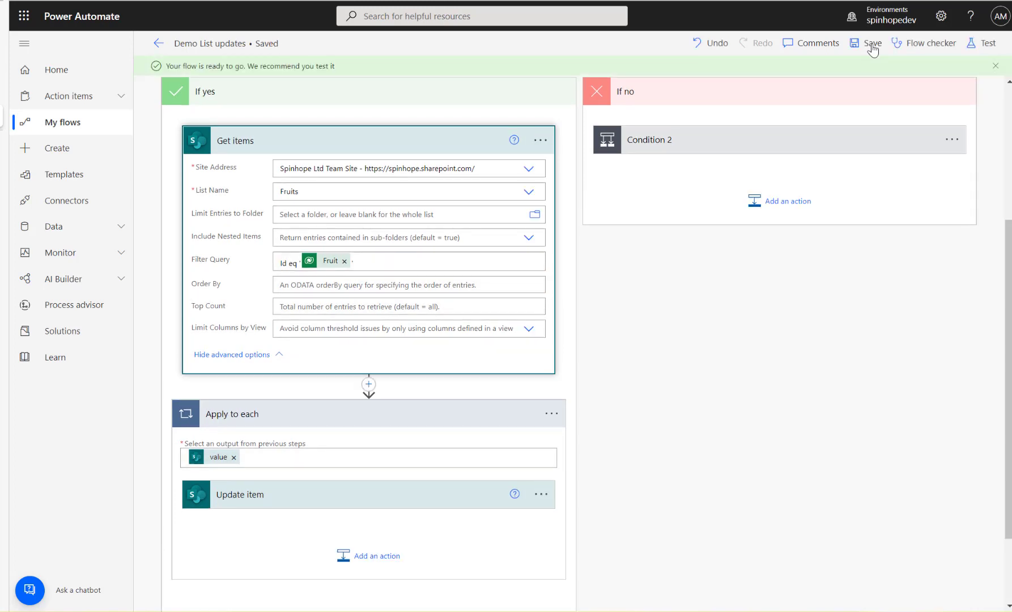
Step: Switch to the Dynamics 365 Advanced Find results and open the Grapes Fruit record
mouse_move(2, 107)
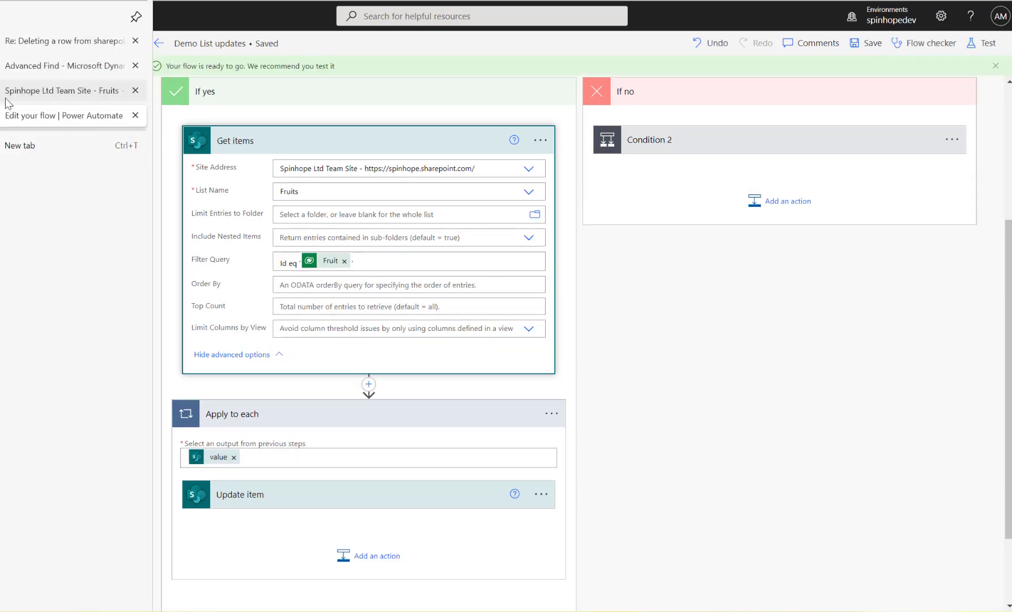
left_click(45, 46)
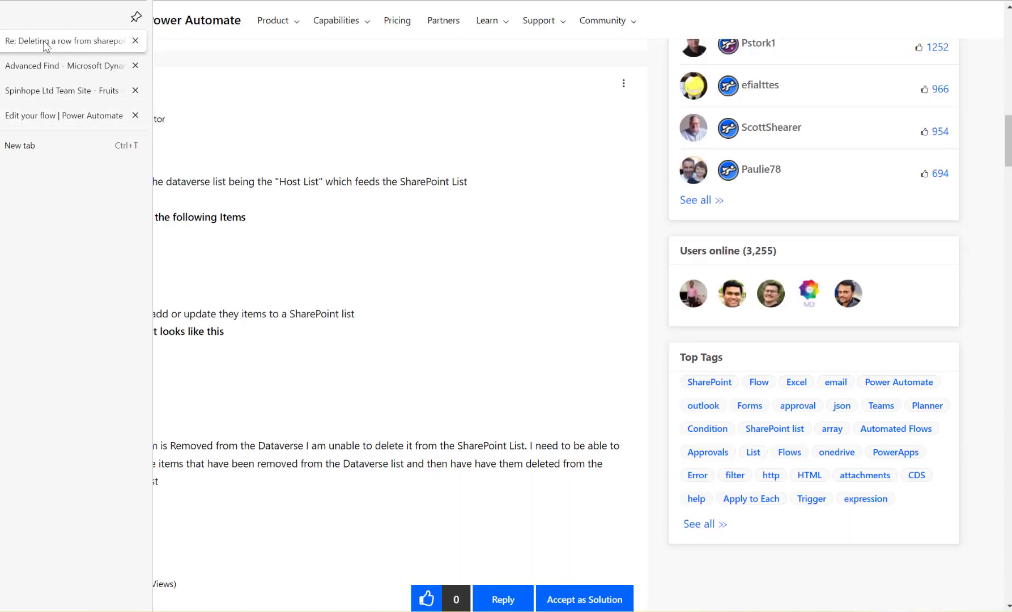
left_click(32, 69)
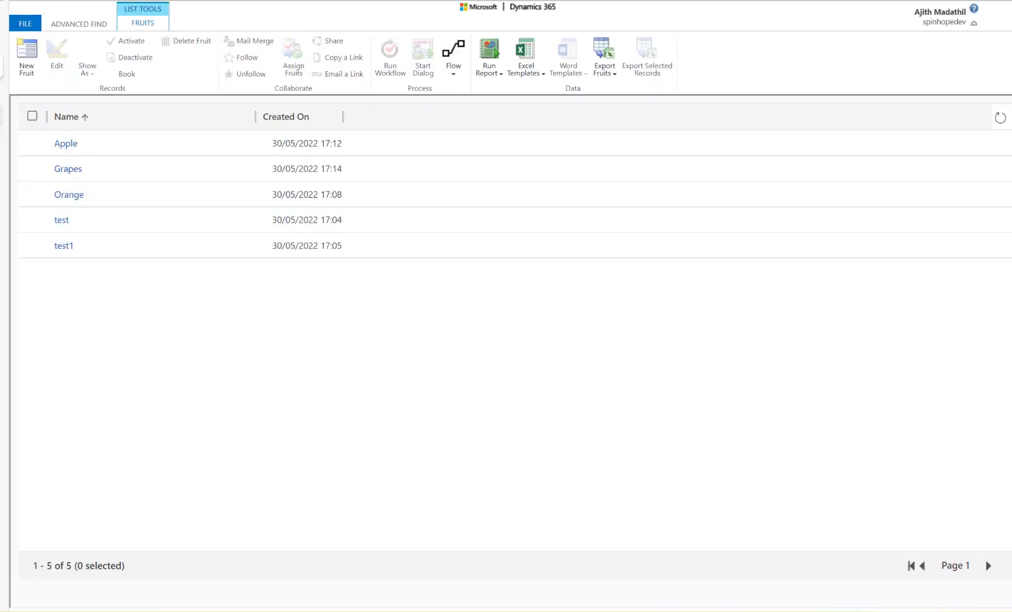
left_click(1, 92)
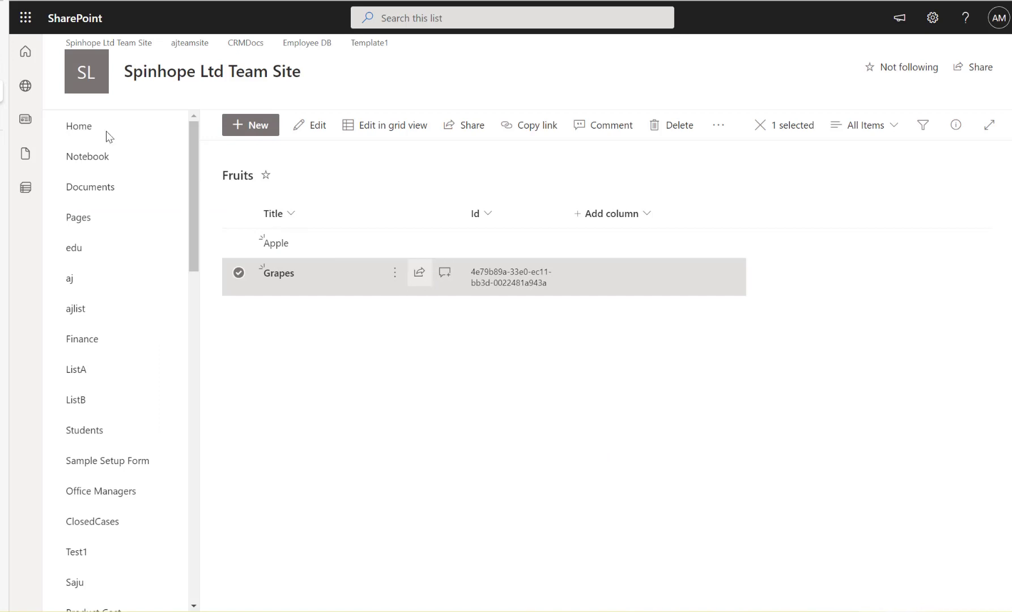
mouse_move(2, 114)
left_click(33, 66)
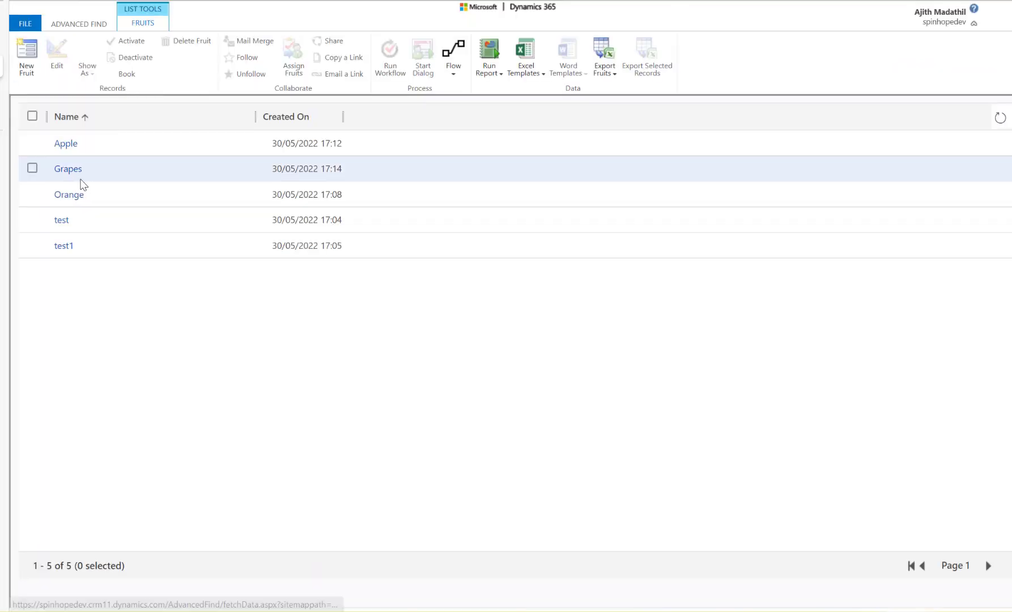
left_click(69, 172)
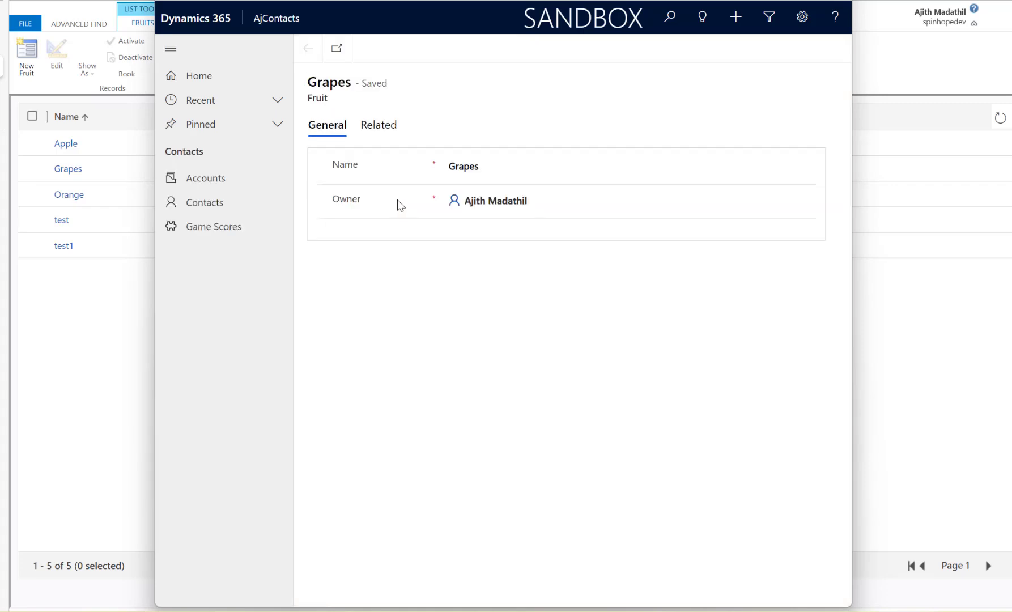
Step: Rename the Grapes record as Apple1, save and close it, and refresh the Fruits results
left_click(517, 167)
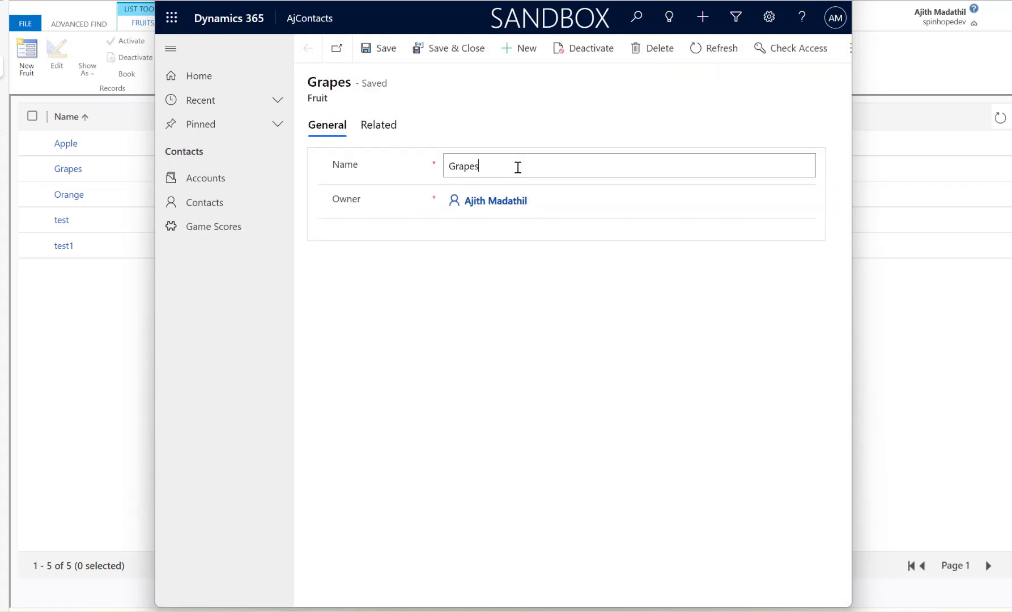
key("BackSpace")
key("BackSpace")
key("BackSpace")
type("App")
left_click(442, 52)
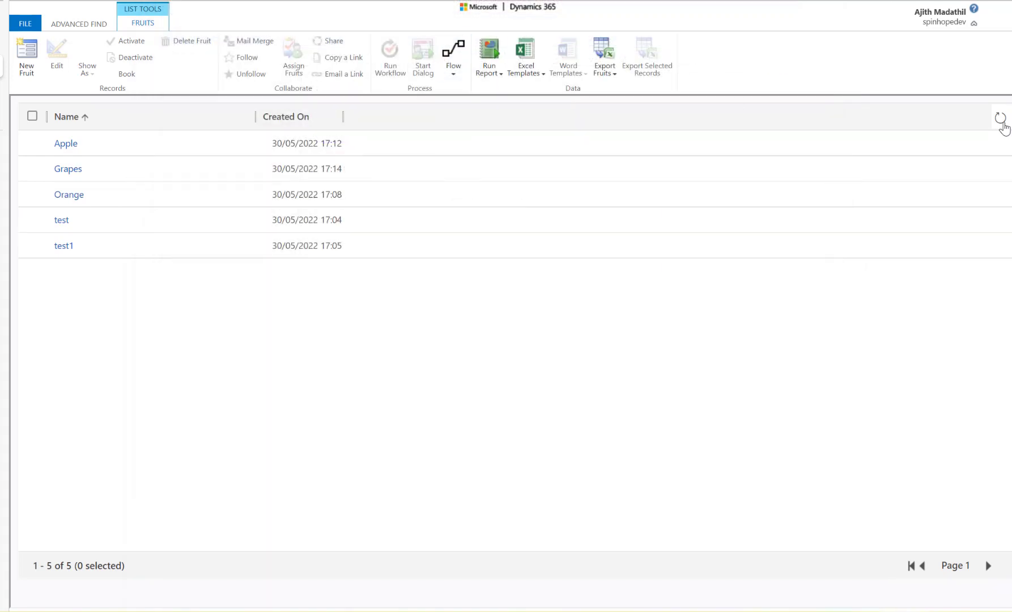
left_click(1001, 120)
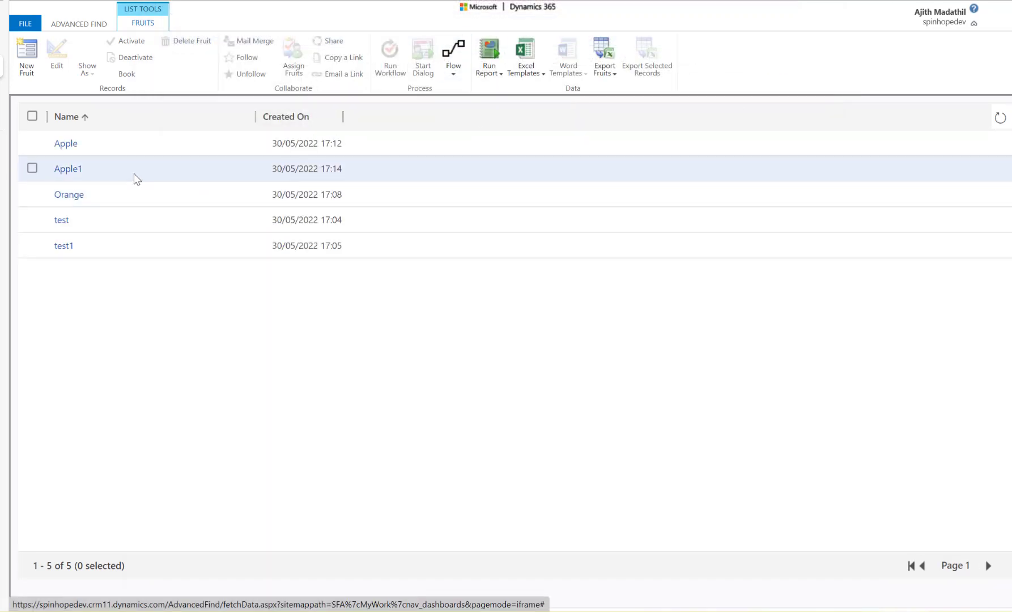
Step: Return to Power Automate, go to the Demo List updates details page, and refresh the 28-day run history
mouse_move(4, 91)
left_click(10, 117)
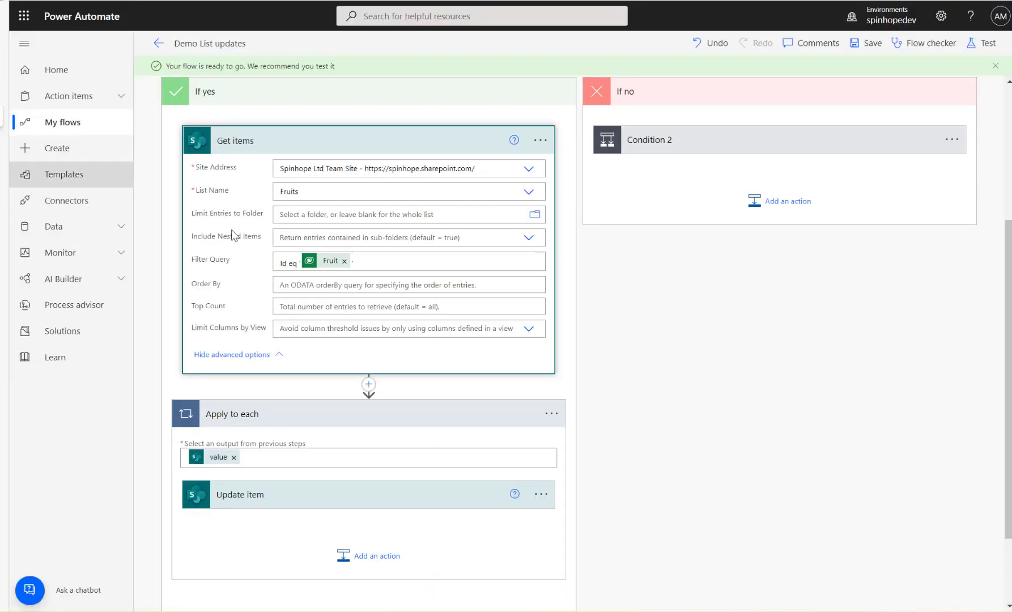
left_click(157, 43)
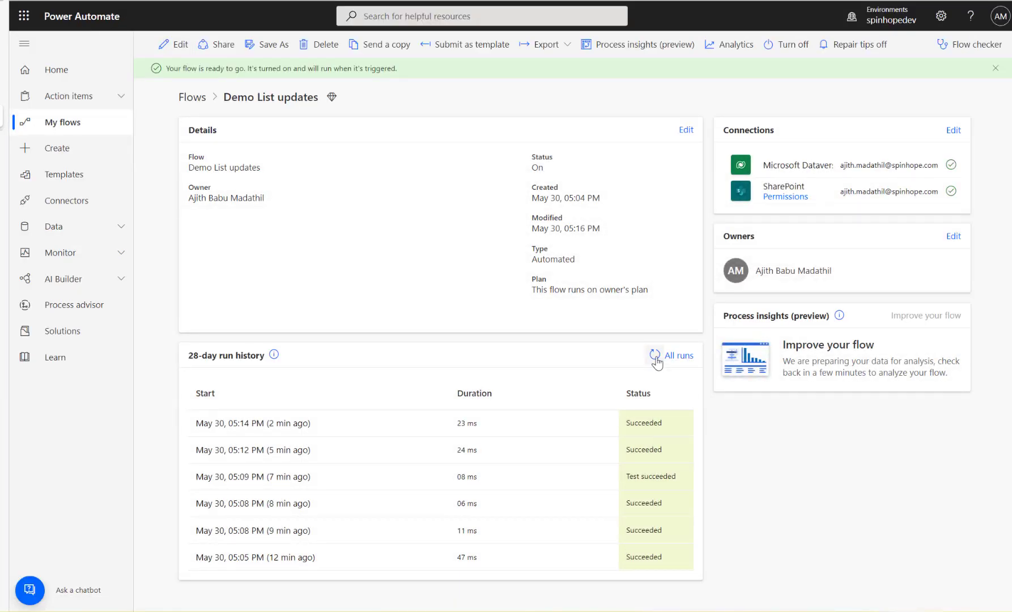
left_click(655, 355)
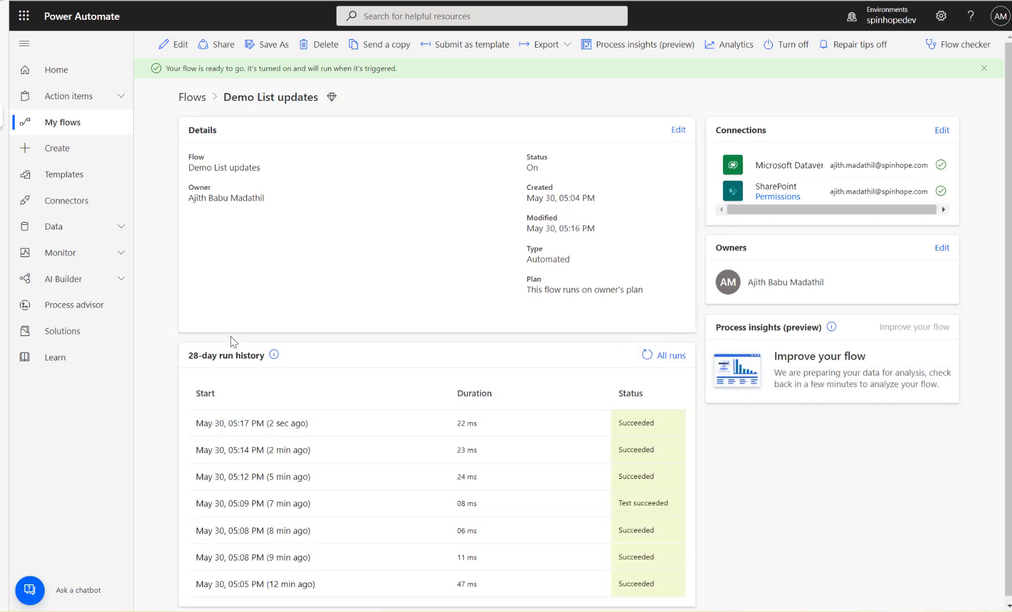
Step: Switch to the SharePoint Fruits list and reload it to check the Grapes item's title
left_click(4, 100)
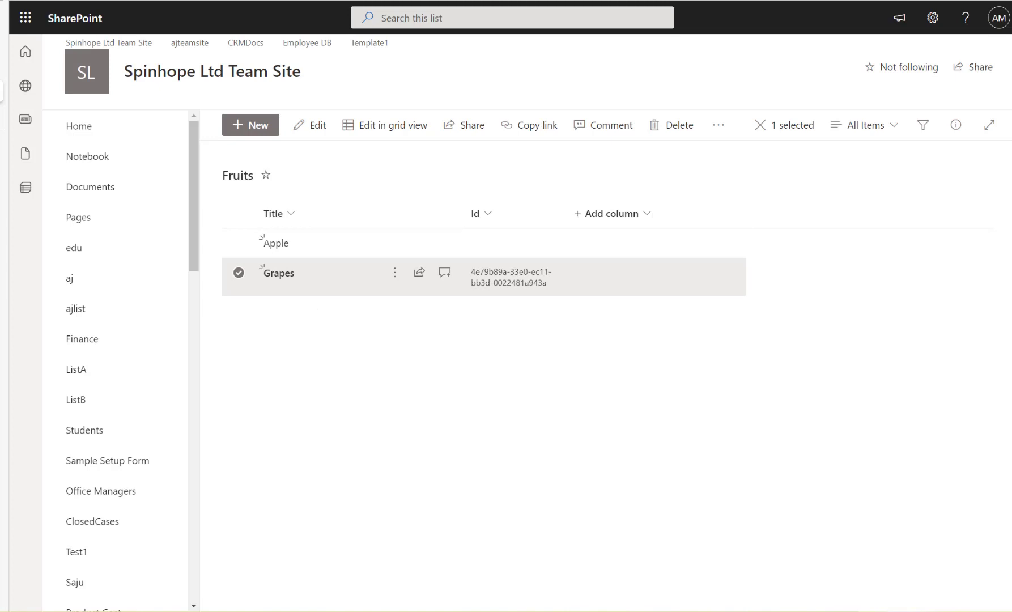
key("F5")
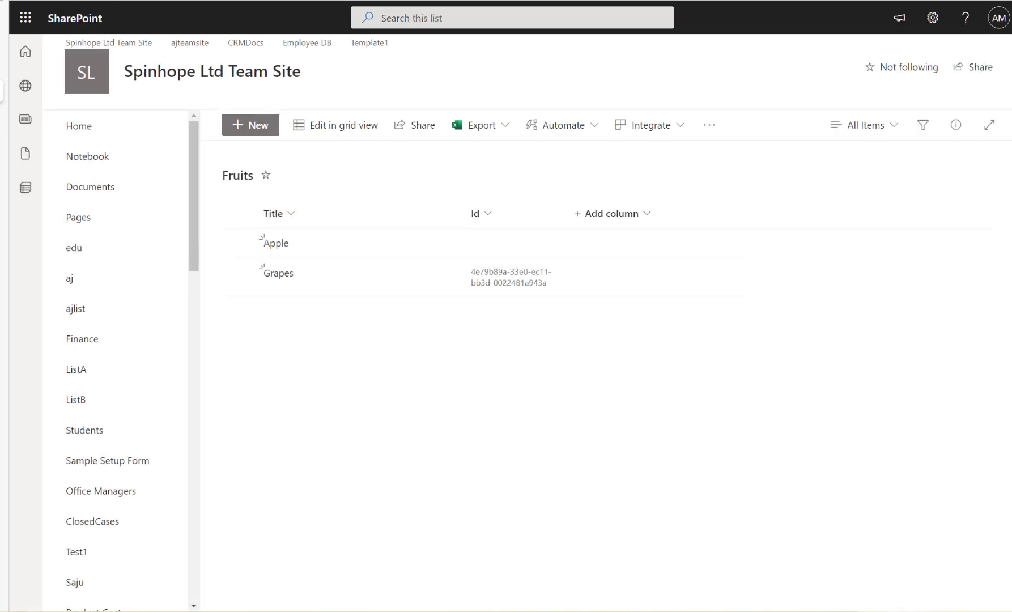
key("F5")
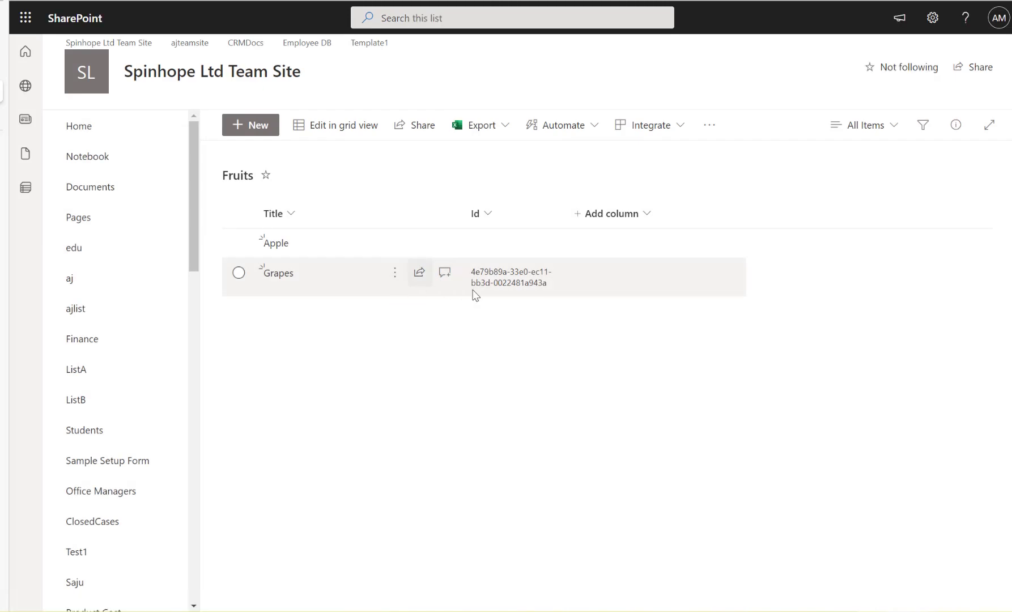
Step: Open the flow's latest run in Power Automate and examine the Condition result and the Get items inputs, including the filter query
left_click(5, 122)
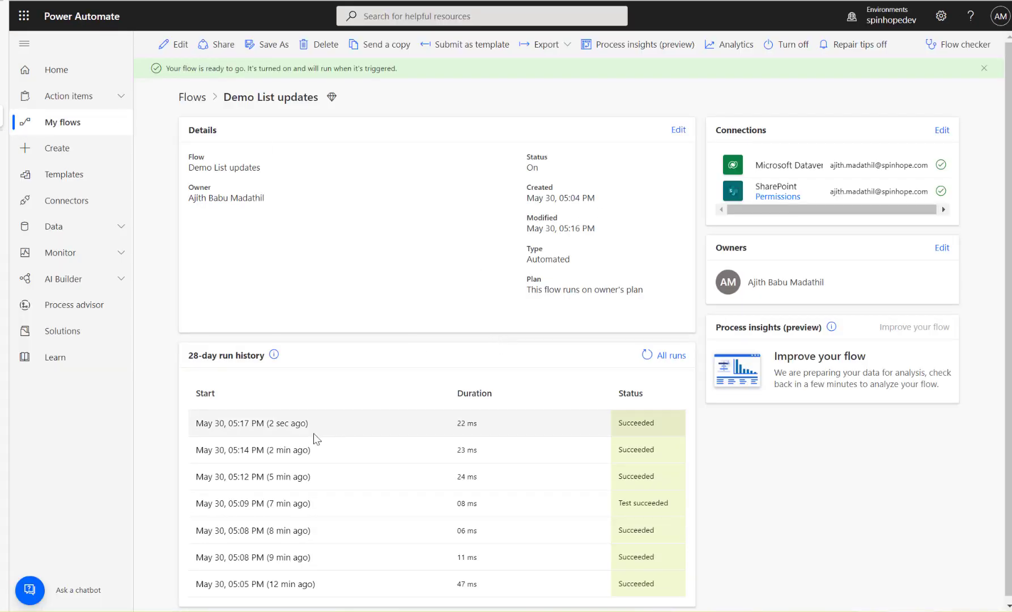
left_click(279, 425)
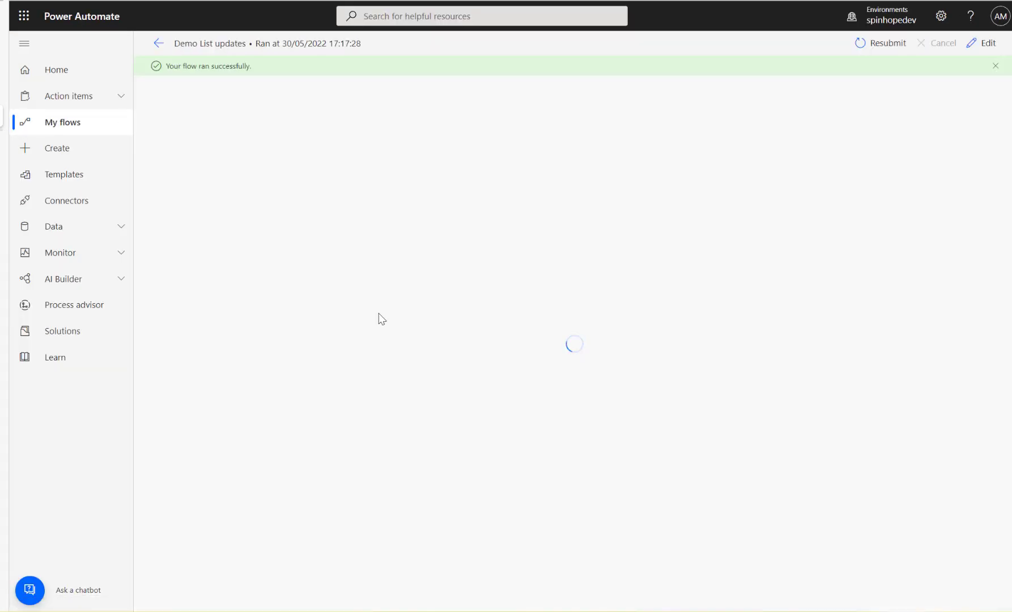
left_click(465, 226)
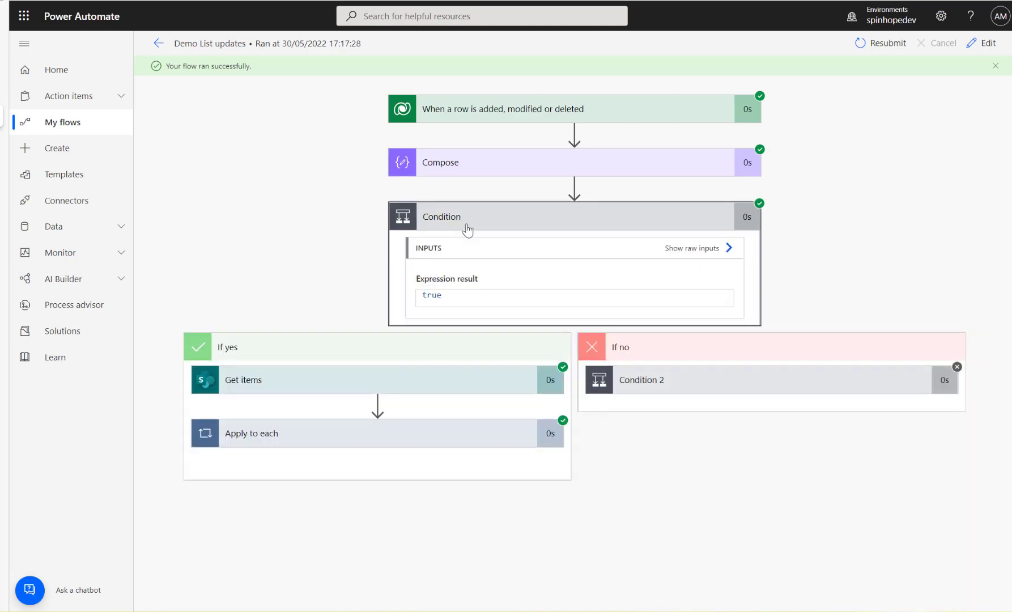
left_click(352, 380)
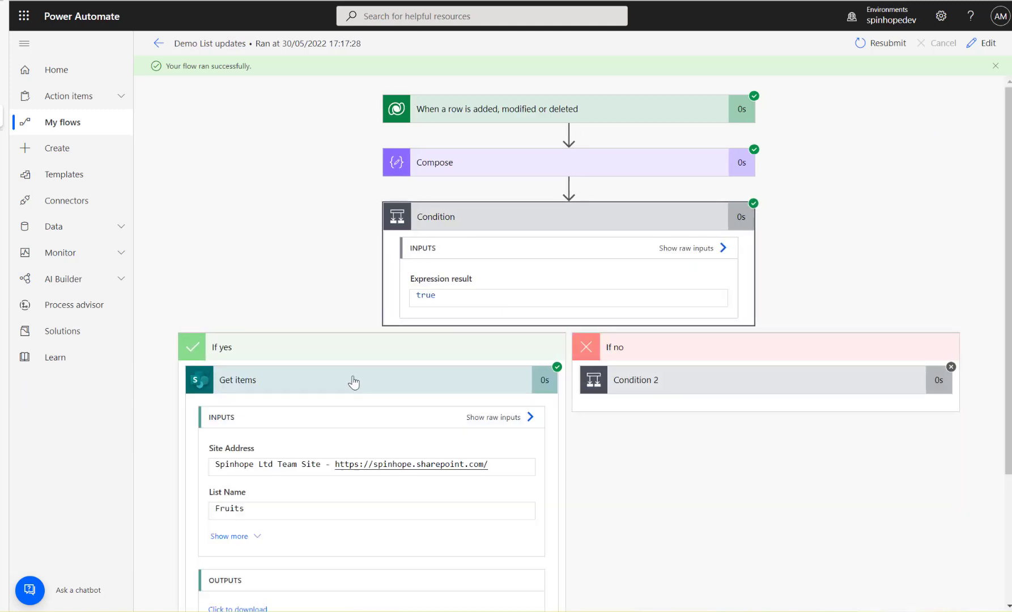
scroll(350, 380, "down", 3)
left_click(232, 361)
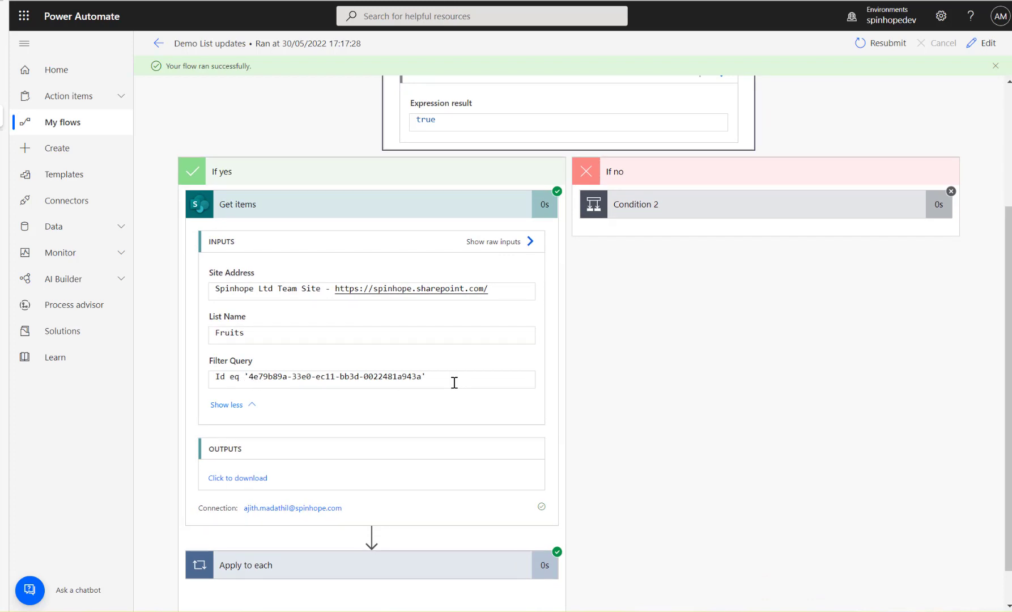
scroll(465, 430, "down", 1)
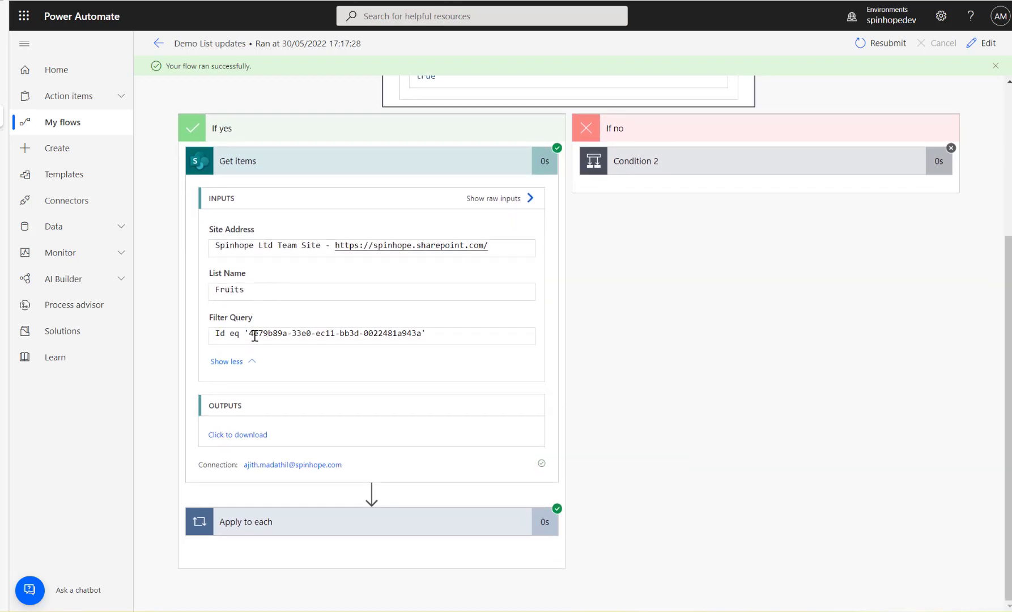
Step: Copy the record Id from the run's filter query and search for it on the SharePoint Fruits list page
left_click_drag(258, 333, 422, 334)
key("ctrl+c")
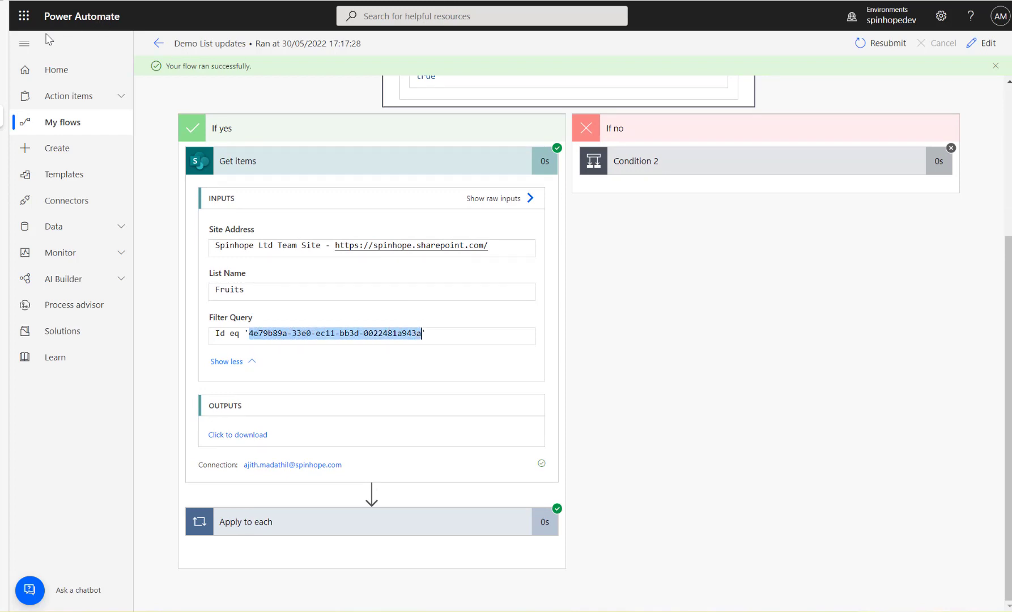
left_click(5, 93)
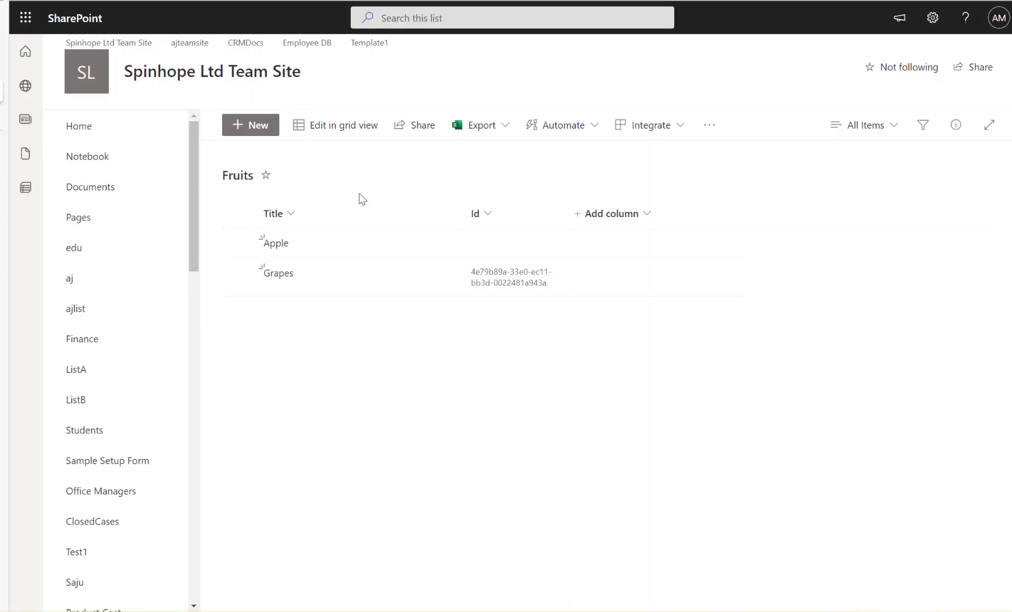
key("ctrl+f")
key("ctrl+v")
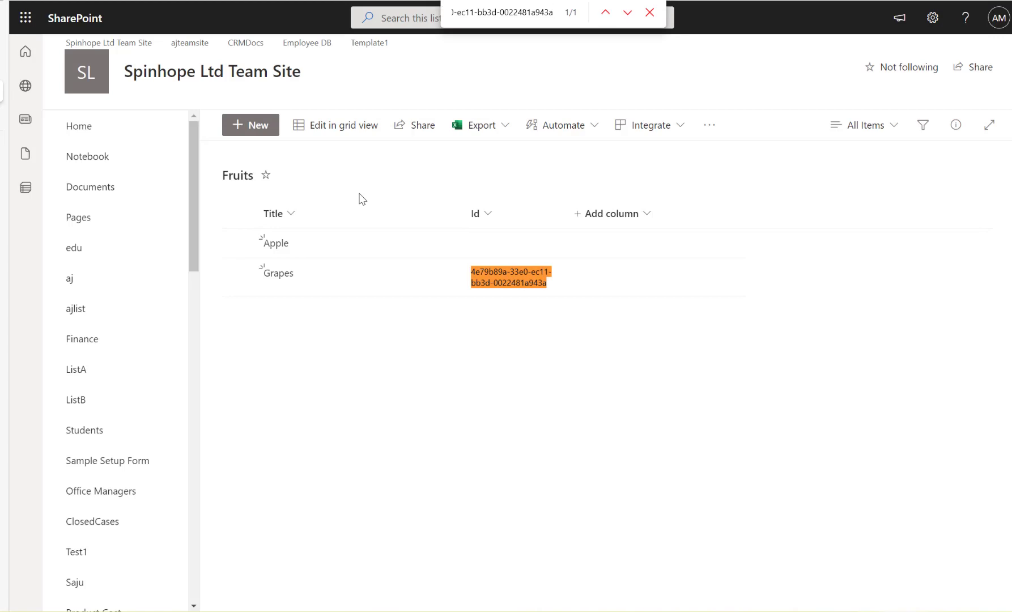
Step: Return to the flow run and expand Apply to each to examine its Update item action
left_click(4, 126)
left_click(303, 517)
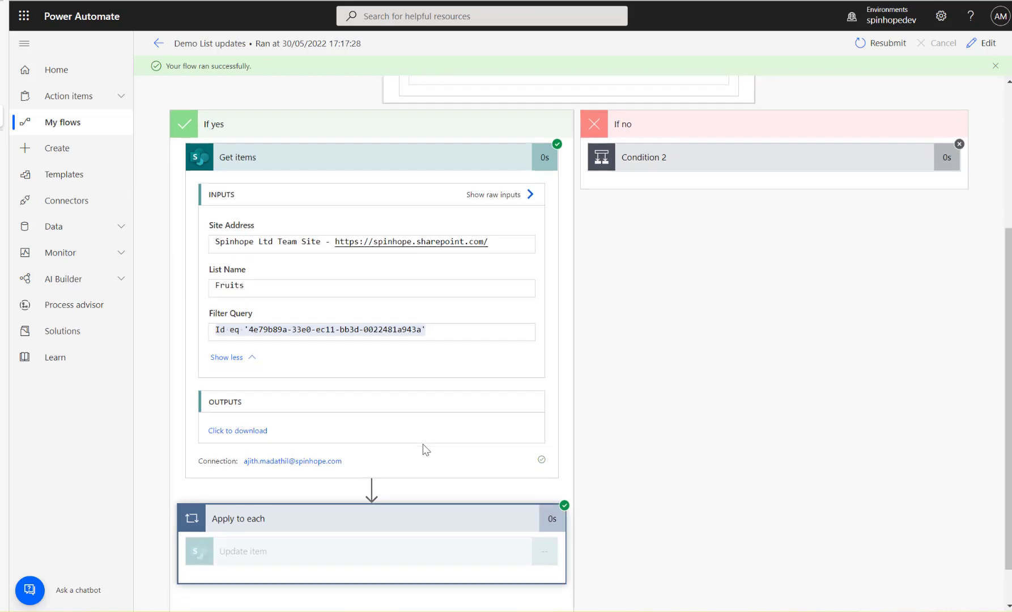
scroll(423, 448, "down", 1)
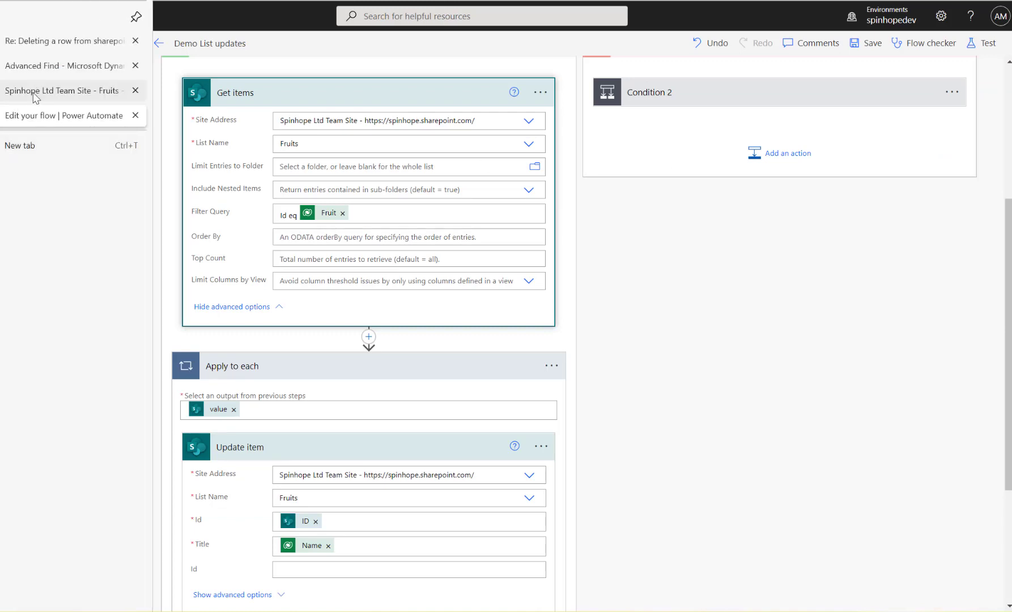
Step: Open the list settings of the SharePoint Fruits list and examine its columns, including the custom Id column
left_click(34, 92)
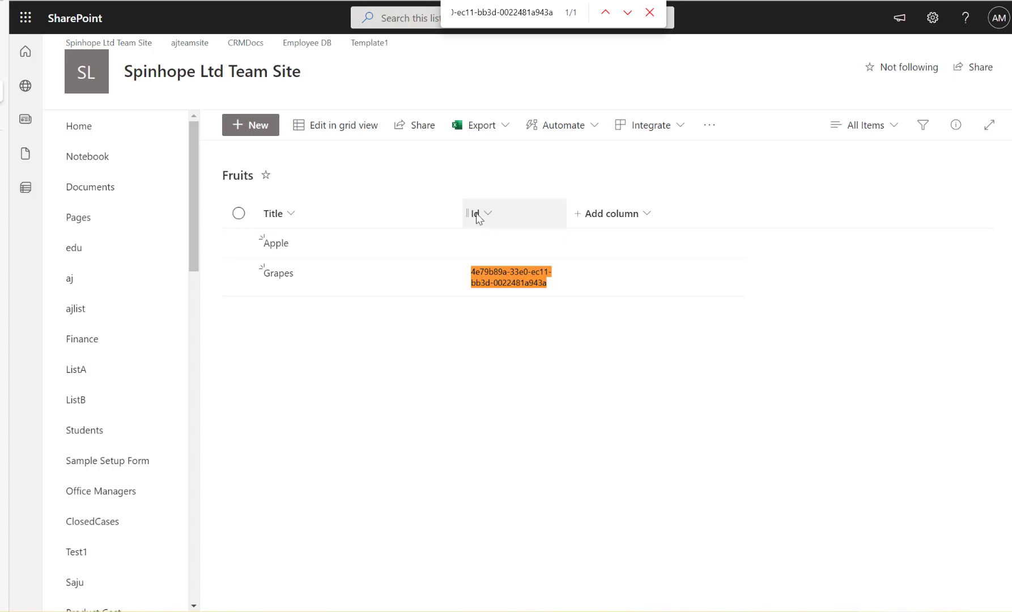
left_click(933, 19)
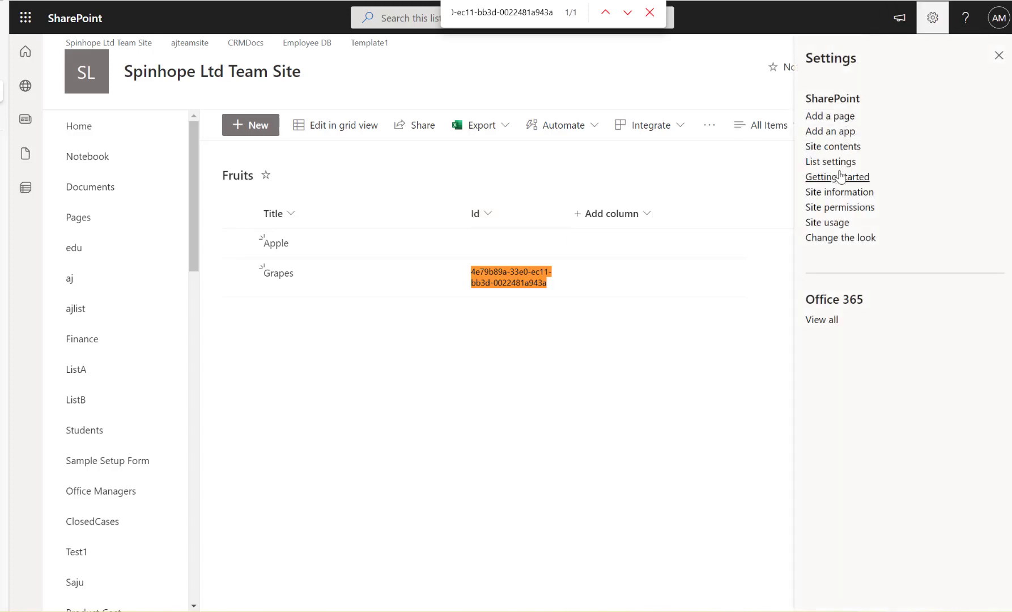
left_click(826, 163)
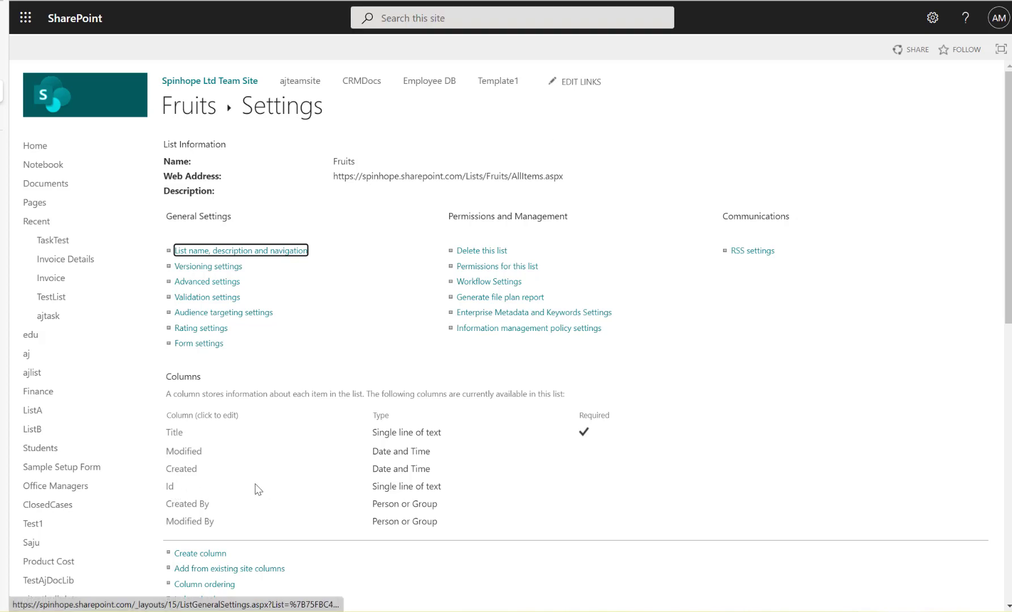
scroll(256, 486, "down", 2)
scroll(258, 486, "down", 3)
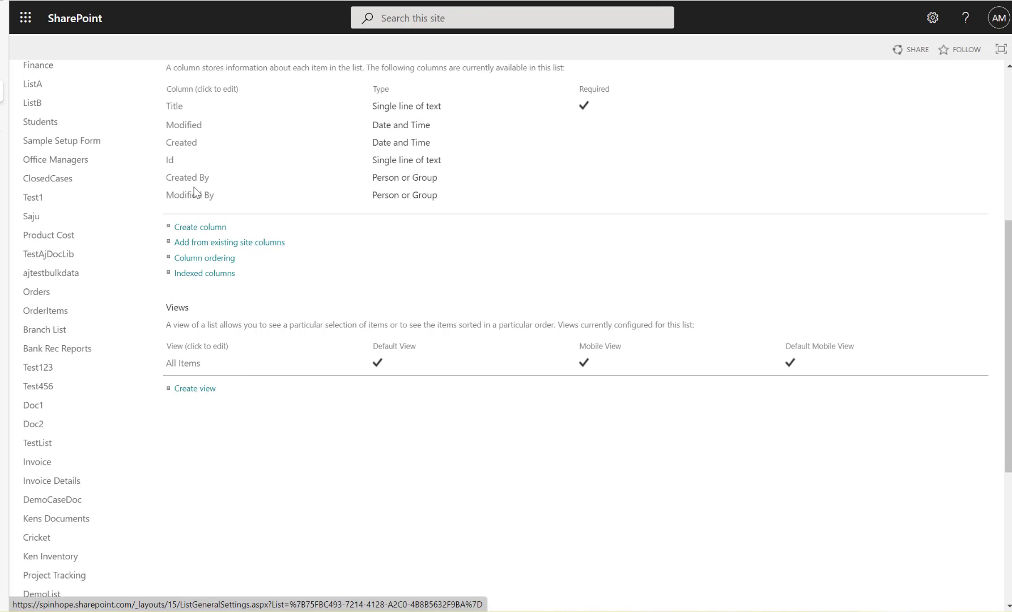
Step: Check the Id column's internal name in its SharePoint settings and change the flow's Get items filter query to Id0 eq 'Fruit', quoting the Fruit token
scroll(195, 192, "up", 2)
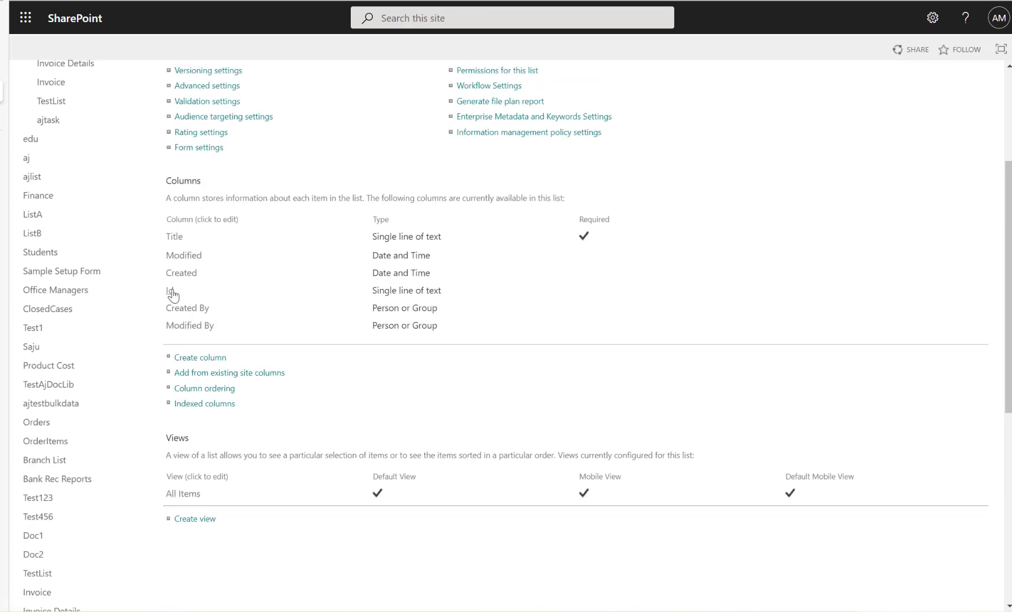
left_click(172, 291)
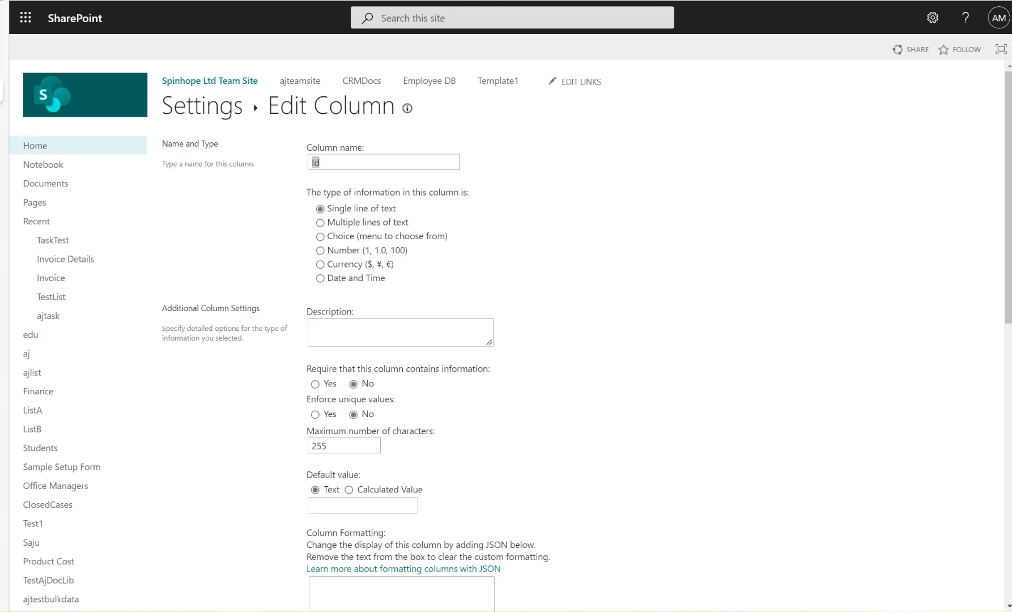
key("ctrl+Tab")
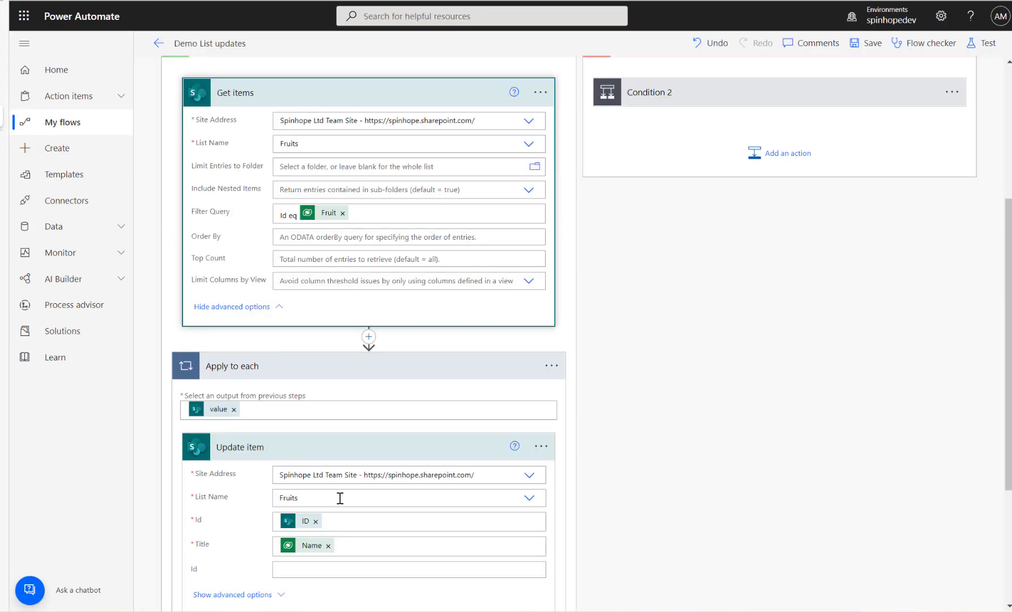
left_click(286, 215)
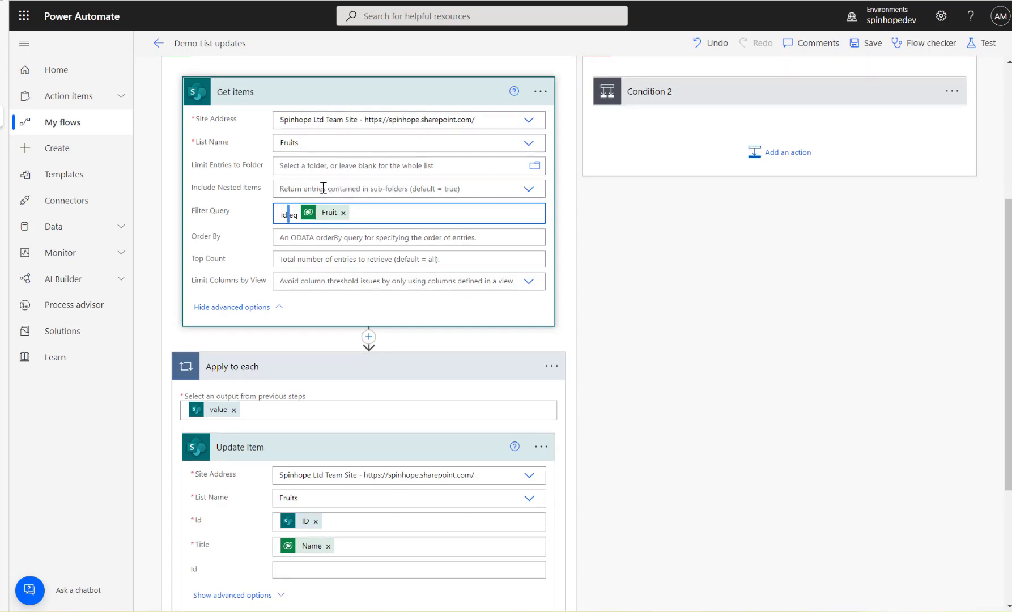
type("0")
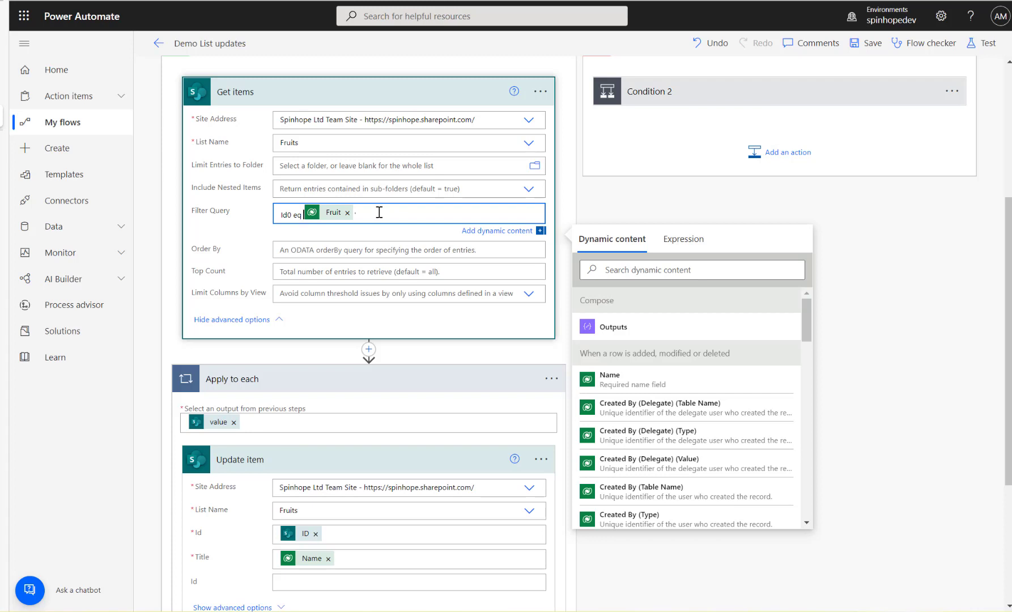
Step: Save the Demo List updates flow and test it automatically with the most recently used trigger, returning to its run
left_click(974, 49)
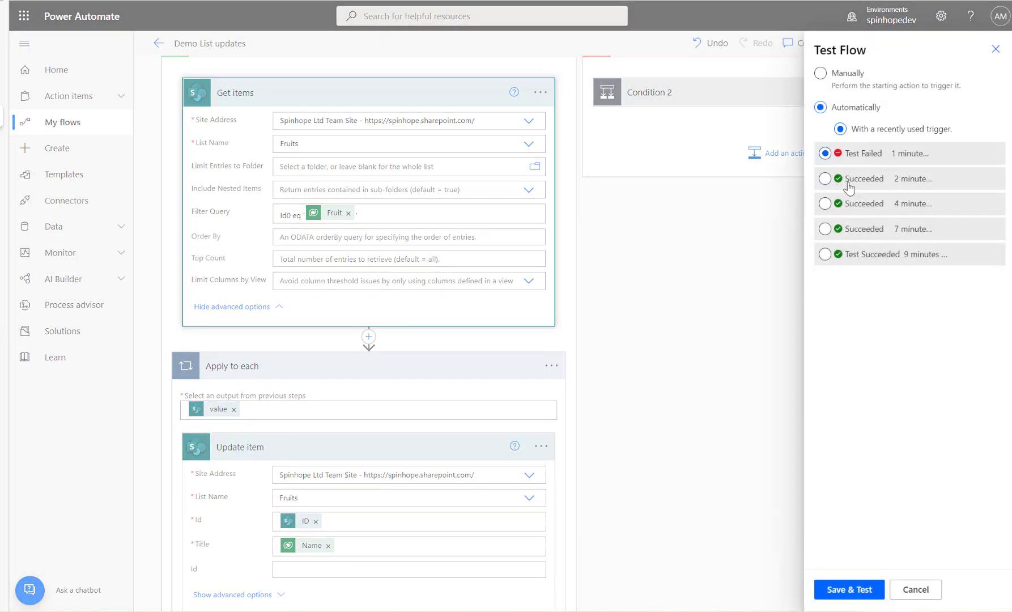
left_click(839, 594)
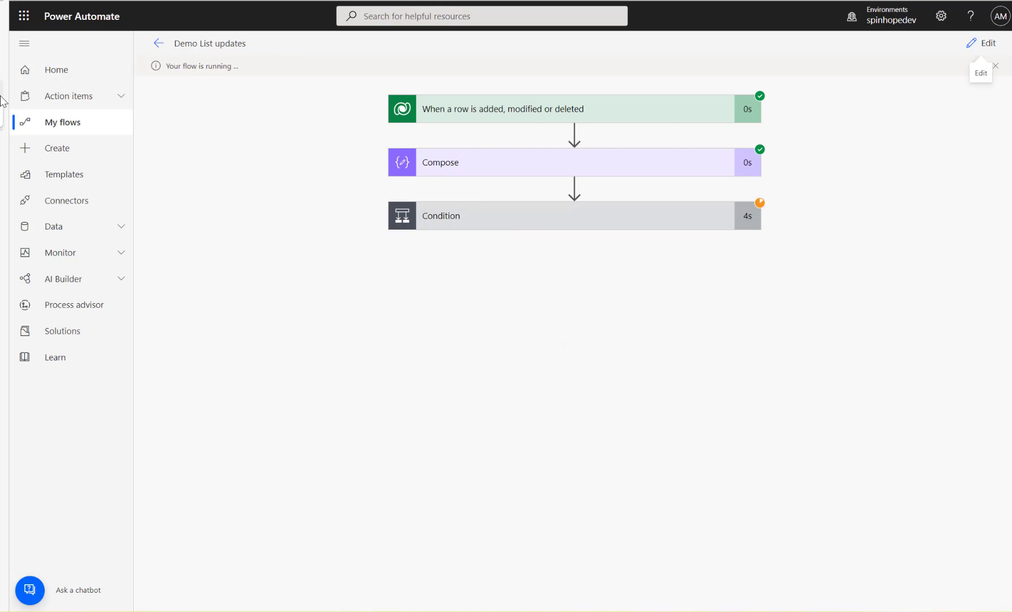
left_click(40, 154)
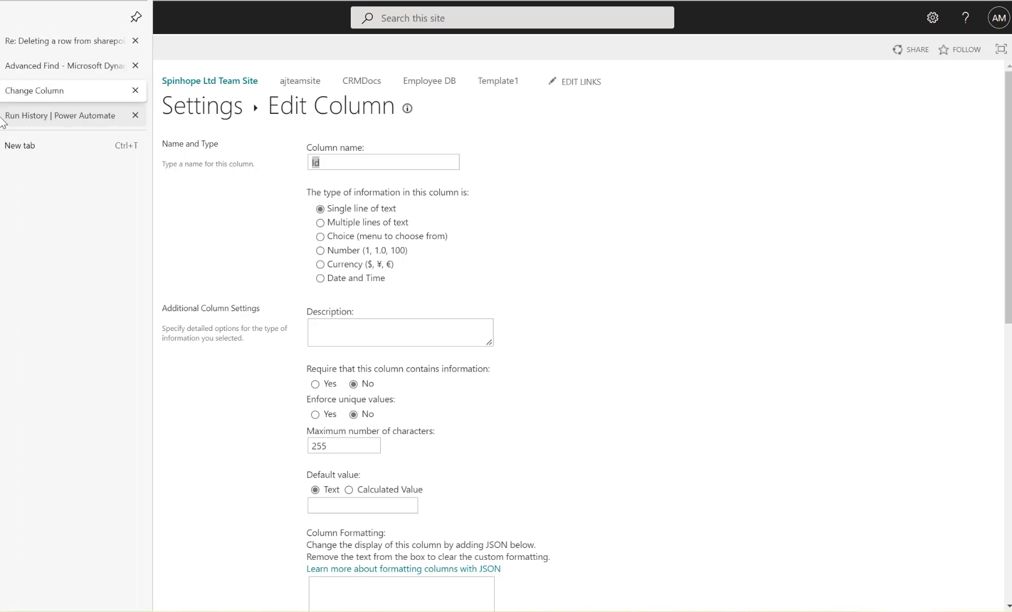
left_click(32, 118)
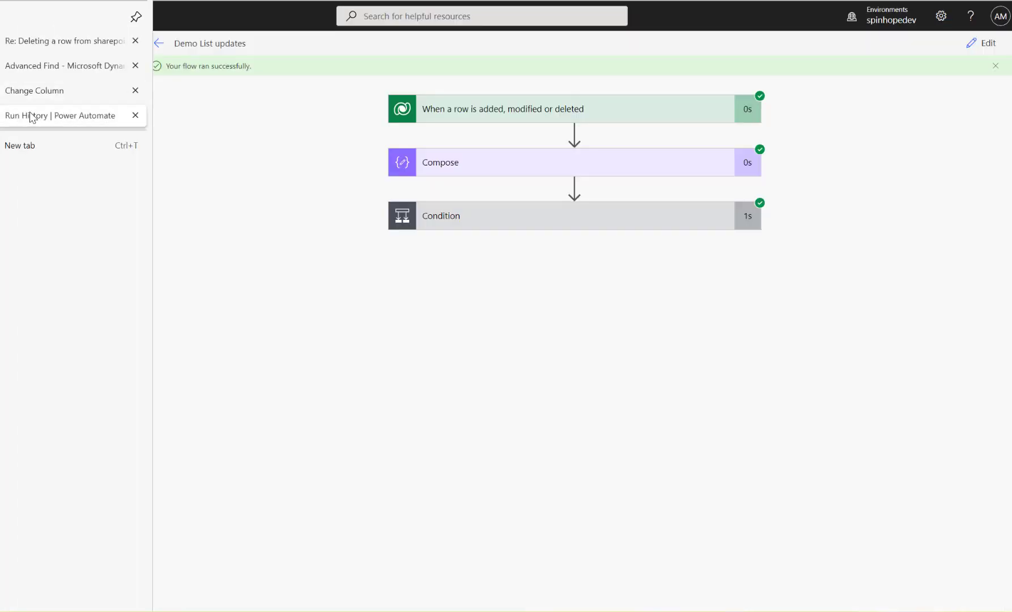
Step: Expand the run's Condition and Apply to each to examine Update item, and check the items in the SharePoint Fruits list
left_click(503, 221)
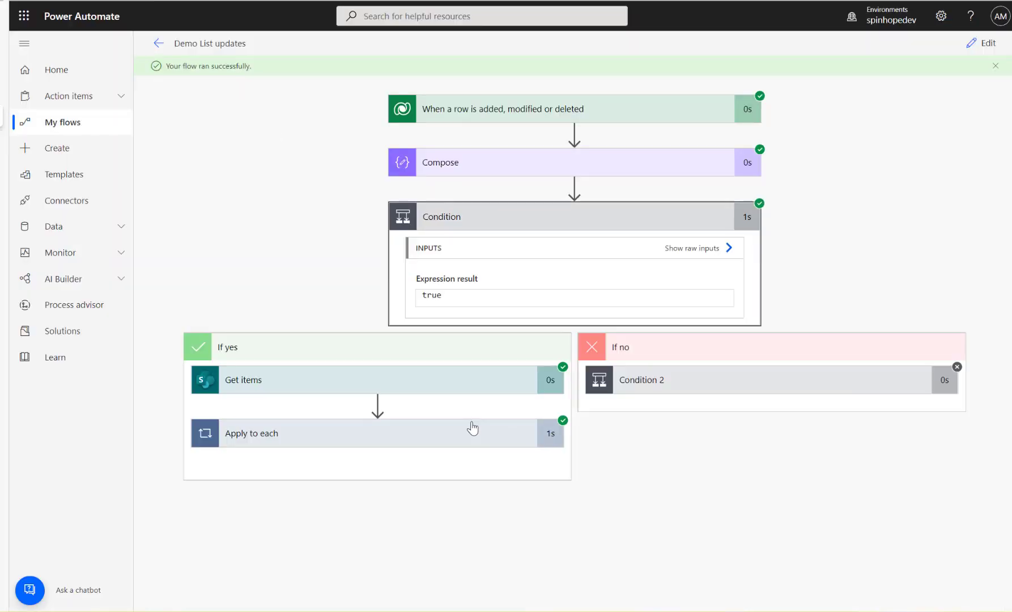
left_click(363, 439)
left_click(327, 508)
scroll(433, 501, "down", 5)
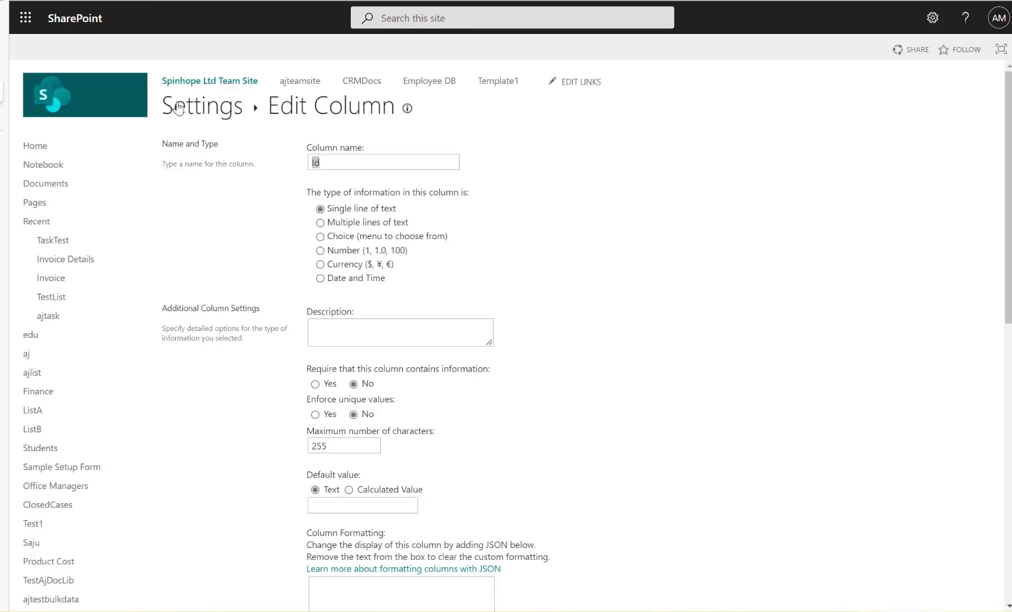
left_click(204, 110)
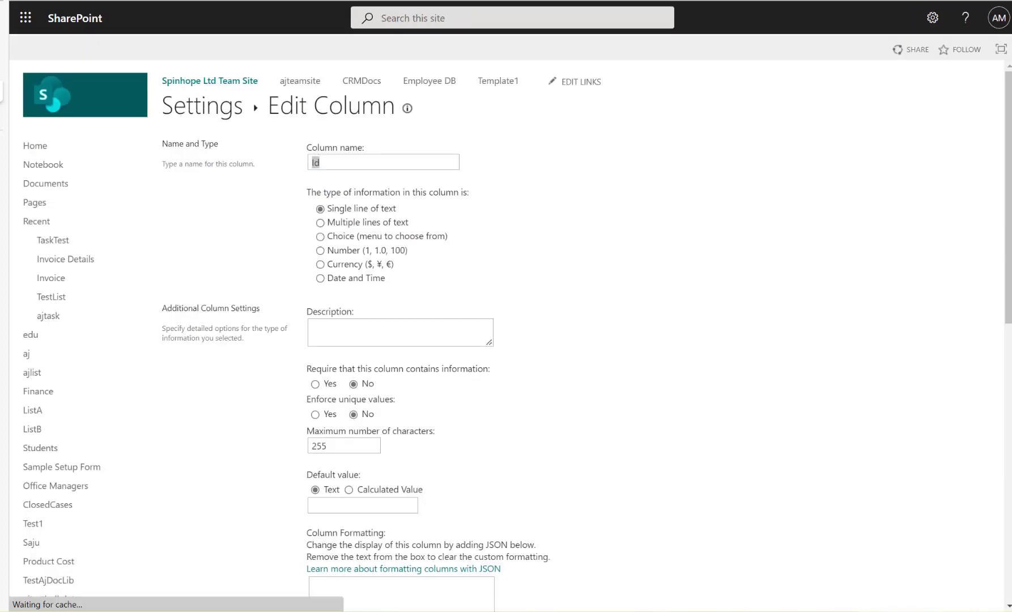
left_click(194, 118)
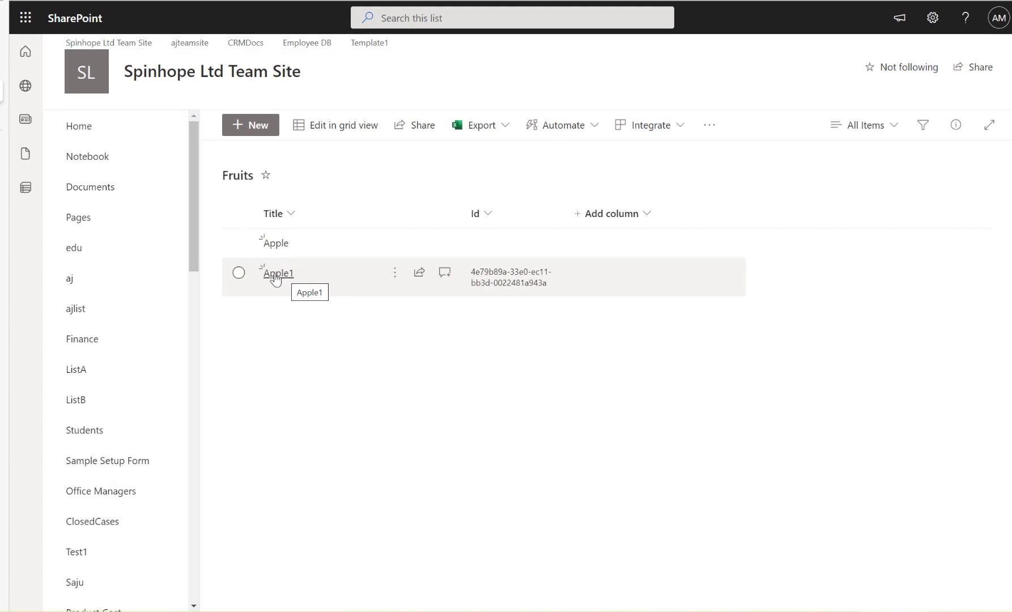
Step: Reopen the flow in Power Automate for editing and insert a Condition between Get items and Apply to each in the If yes branch
key("ctrl+Tab")
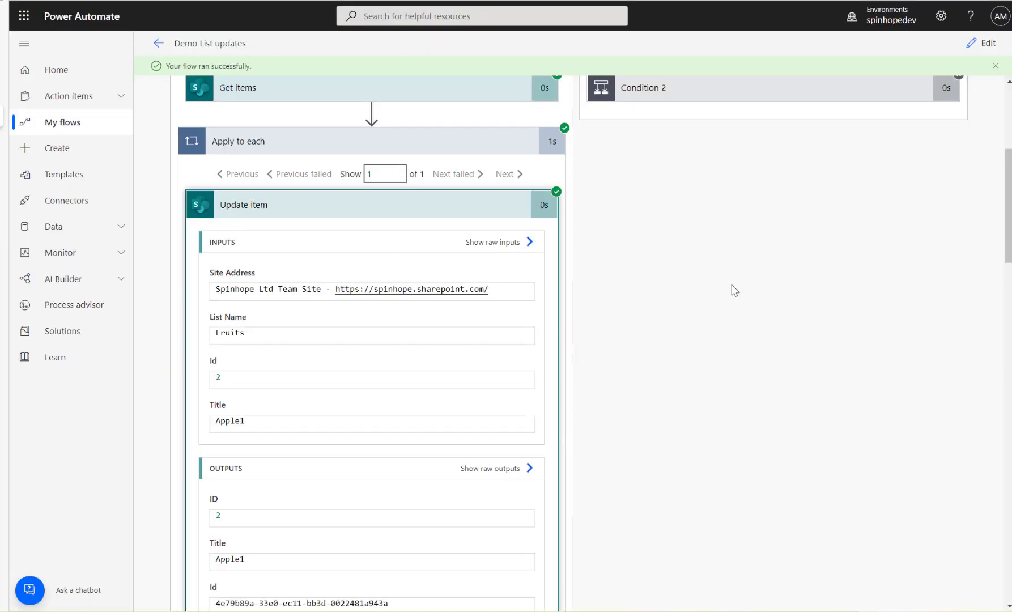
left_click(985, 44)
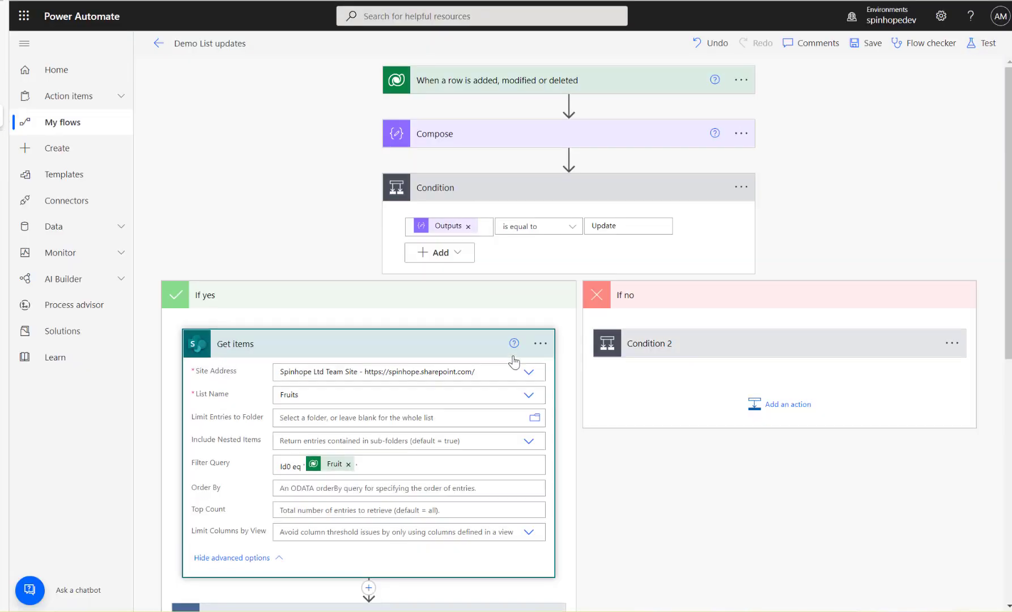
left_click(747, 355)
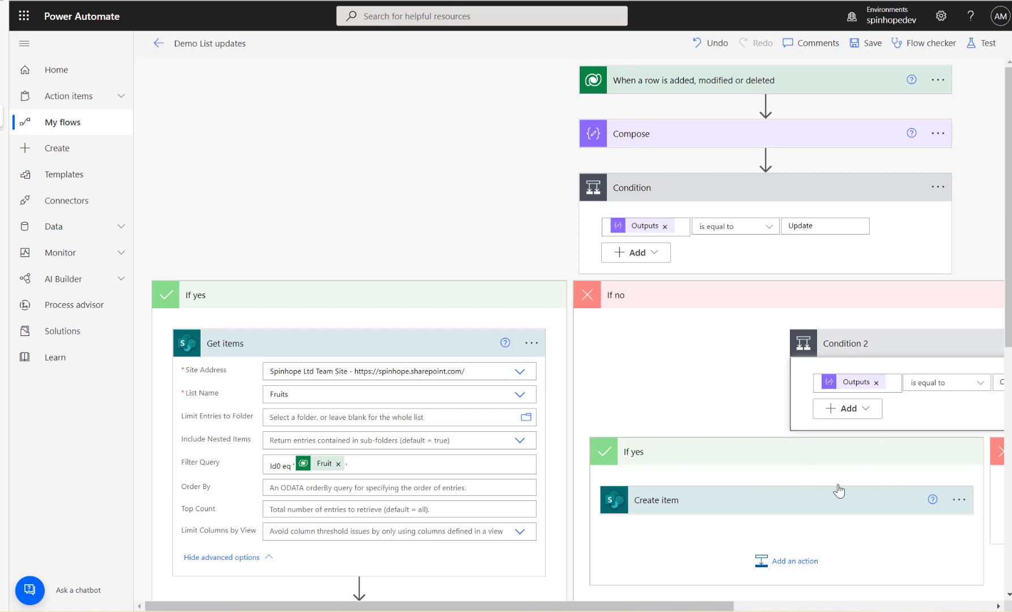
left_click(737, 298)
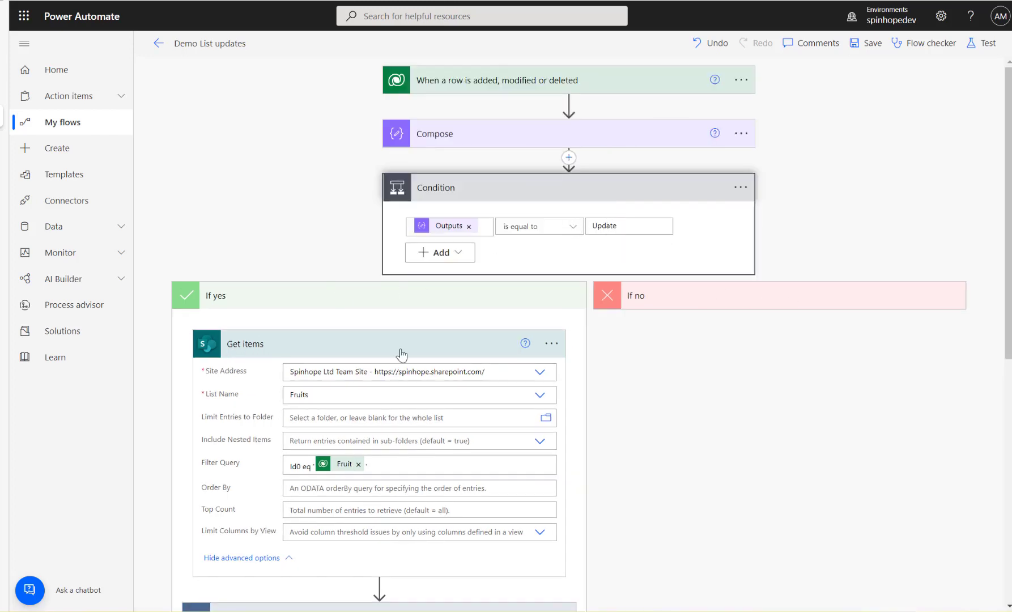
scroll(399, 354, "down", 4)
left_click(352, 397)
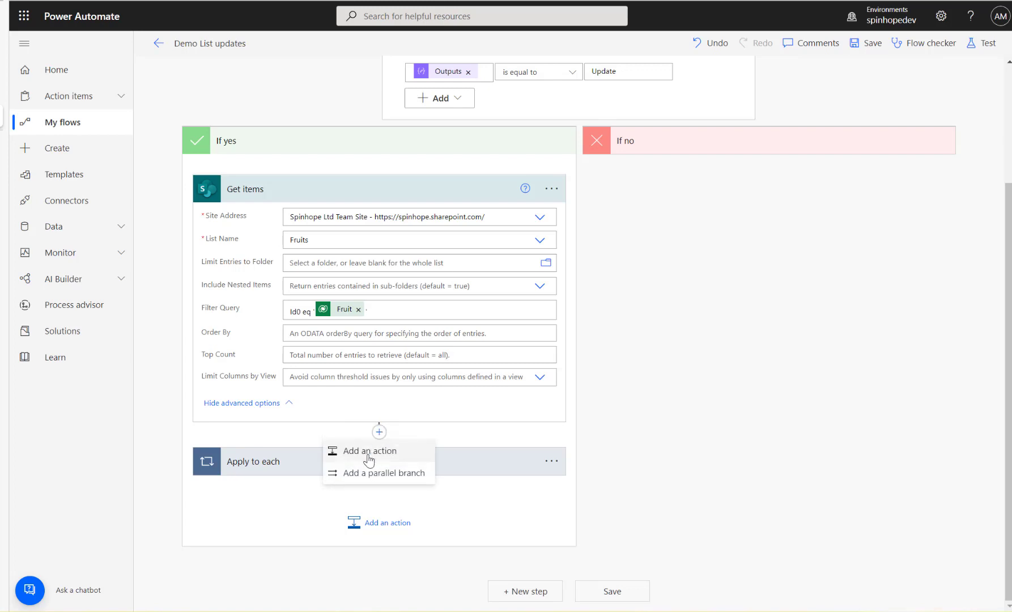
left_click(357, 446)
left_click(225, 343)
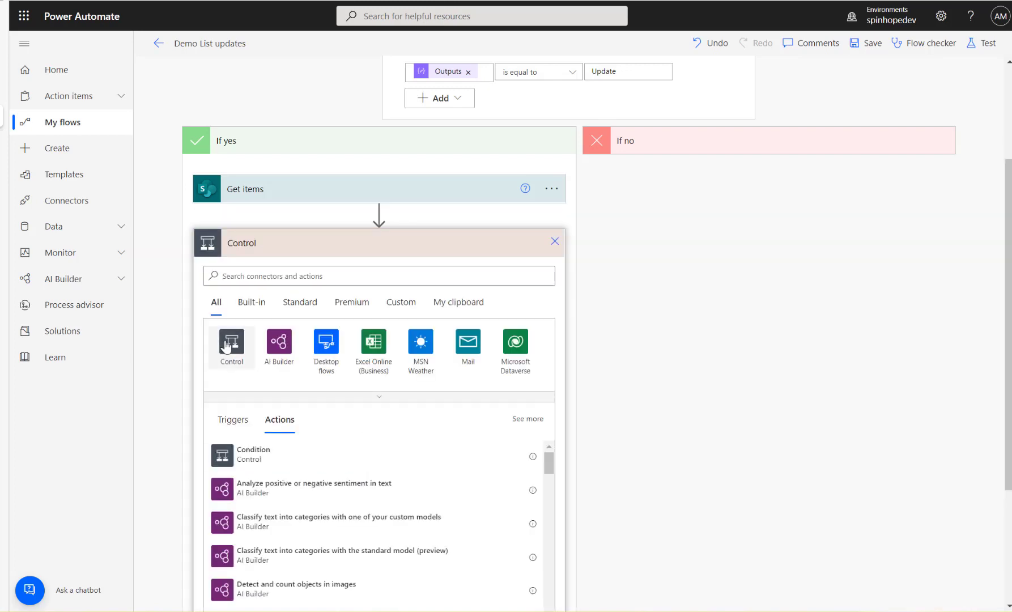
left_click(254, 343)
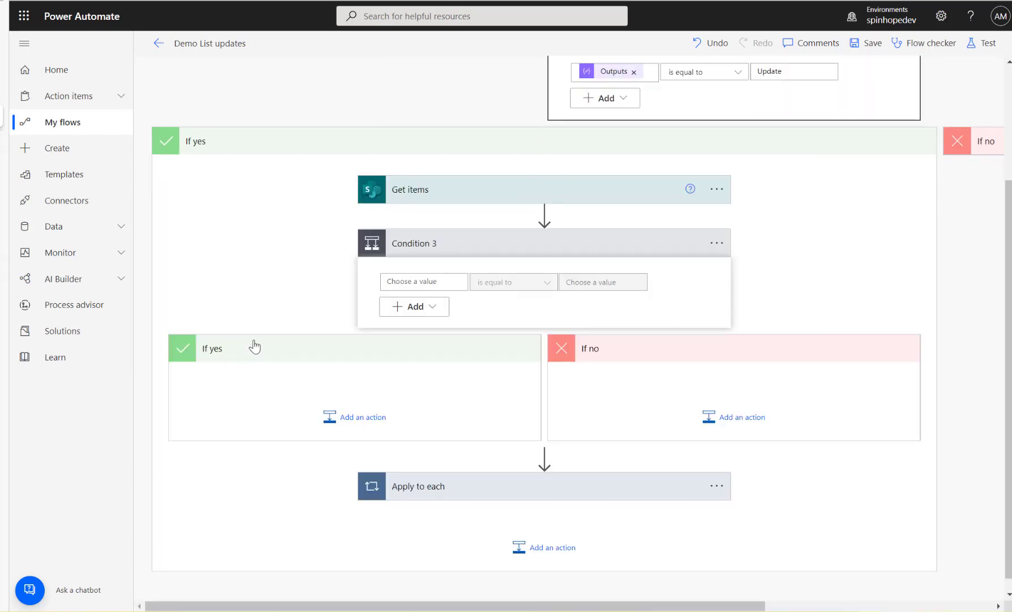
Step: Set the new condition to Compose Outputs is equal to Delete and move Apply to each into its If no branch
left_click(428, 280)
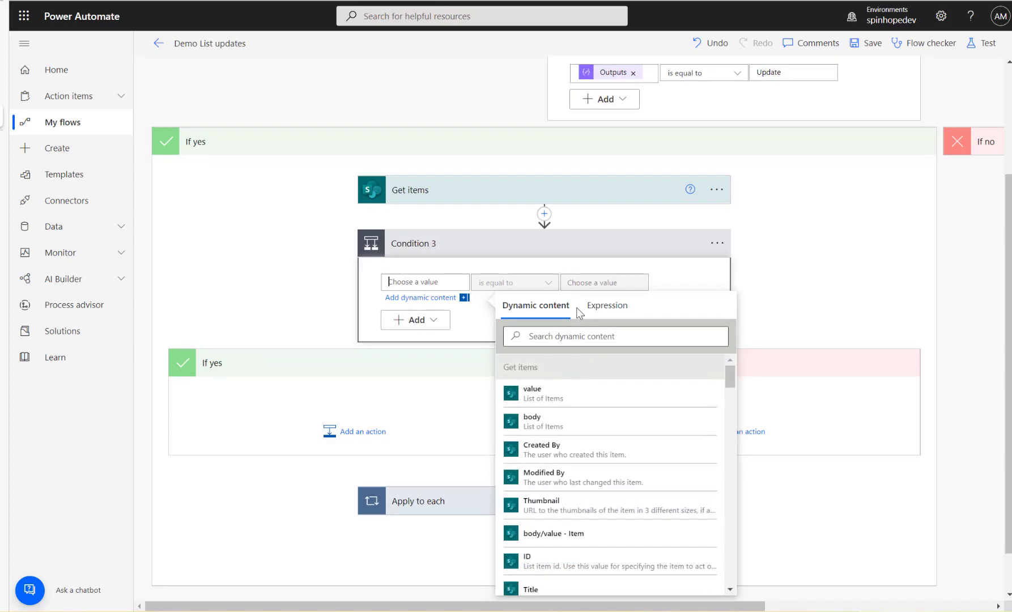
left_click(590, 334)
type("out")
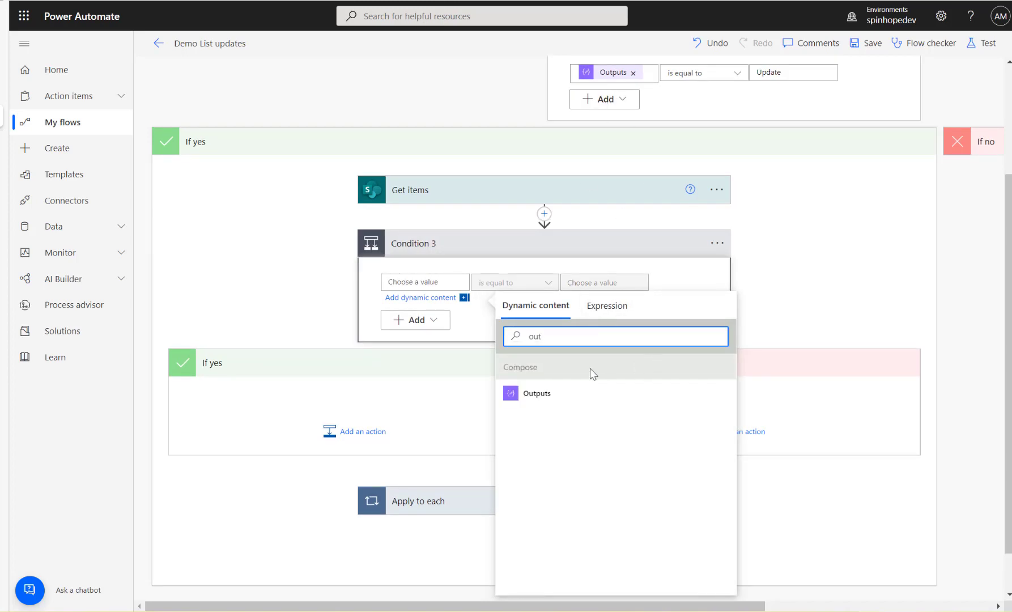
left_click(537, 395)
left_click(591, 283)
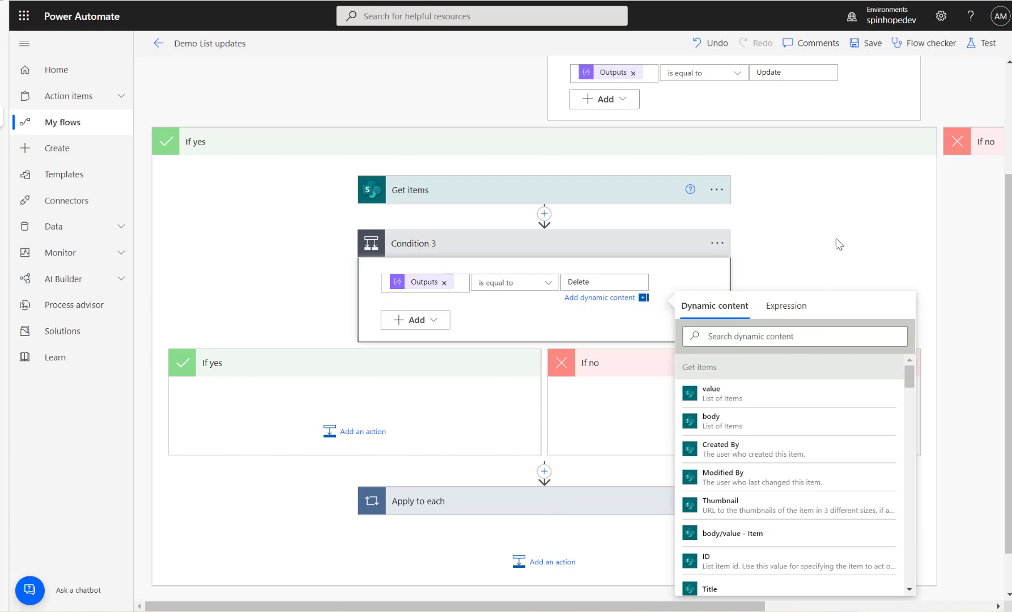
left_click(658, 441)
left_click_drag(589, 496, 736, 396)
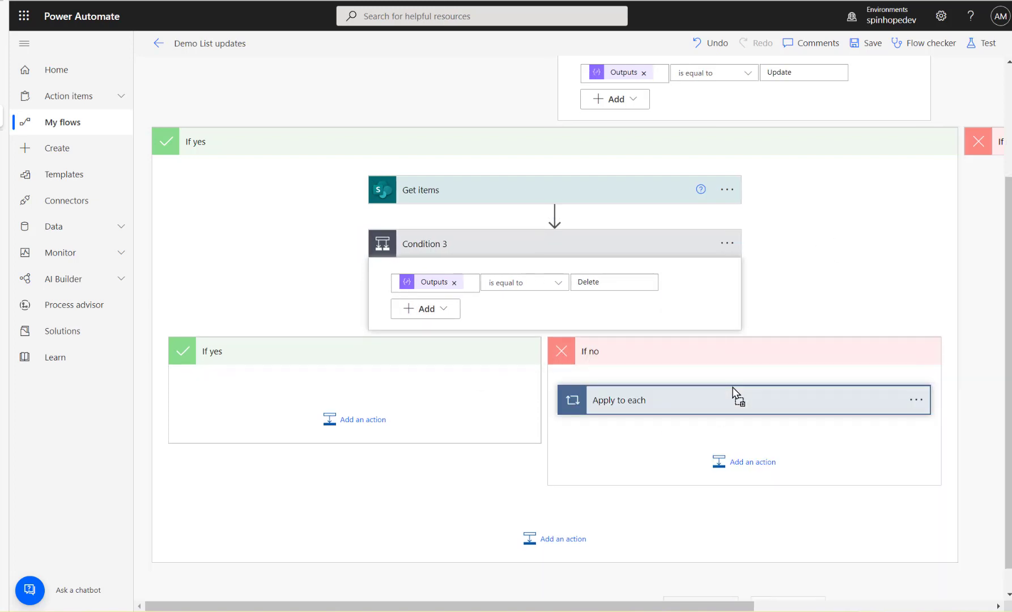
Step: Add the SharePoint Delete item action to the If yes branch of the Delete condition
left_click(364, 422)
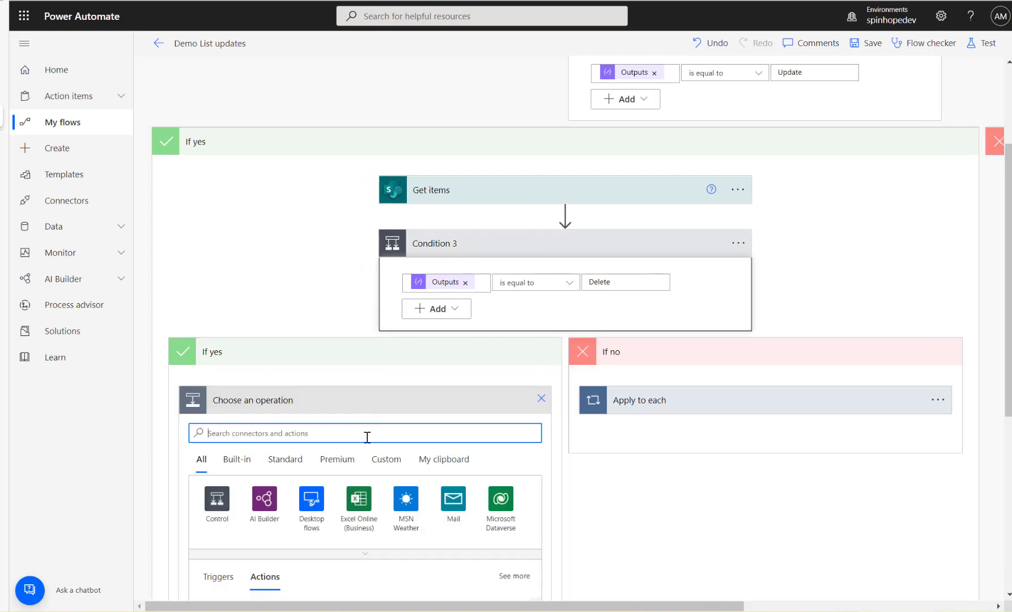
type("sharepoint")
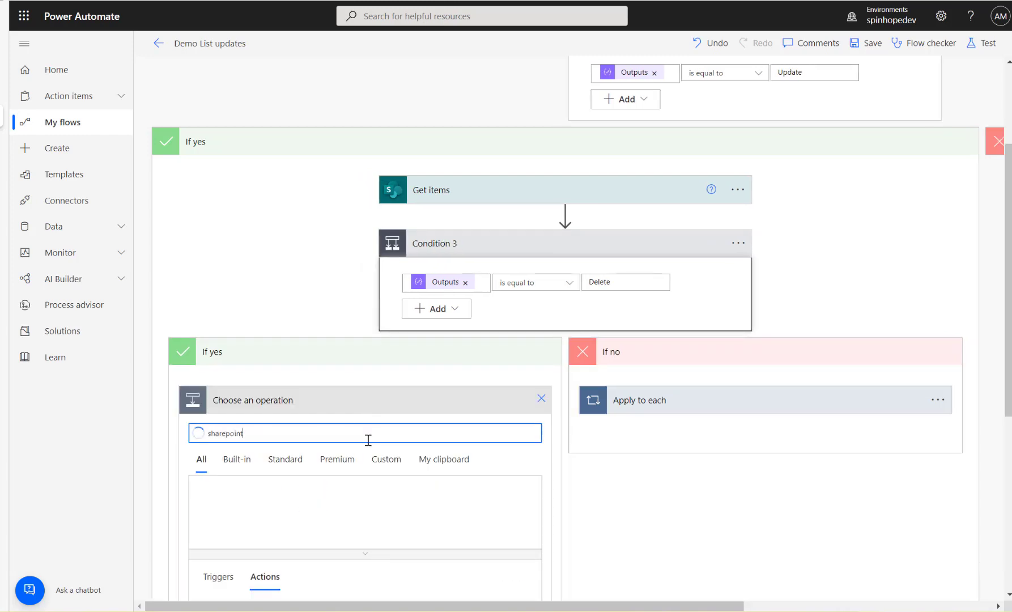
left_click(204, 504)
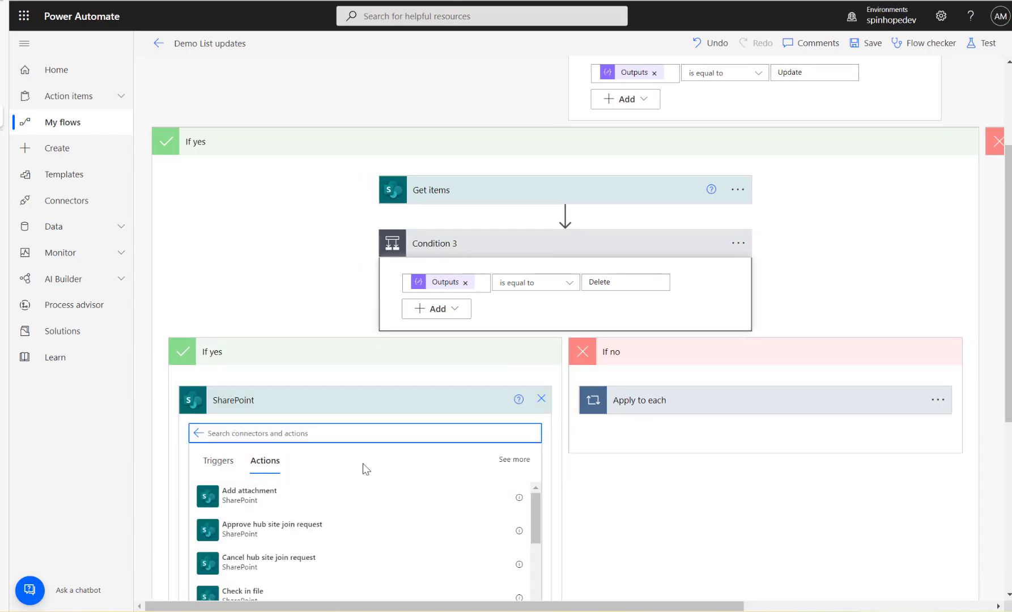
type("de")
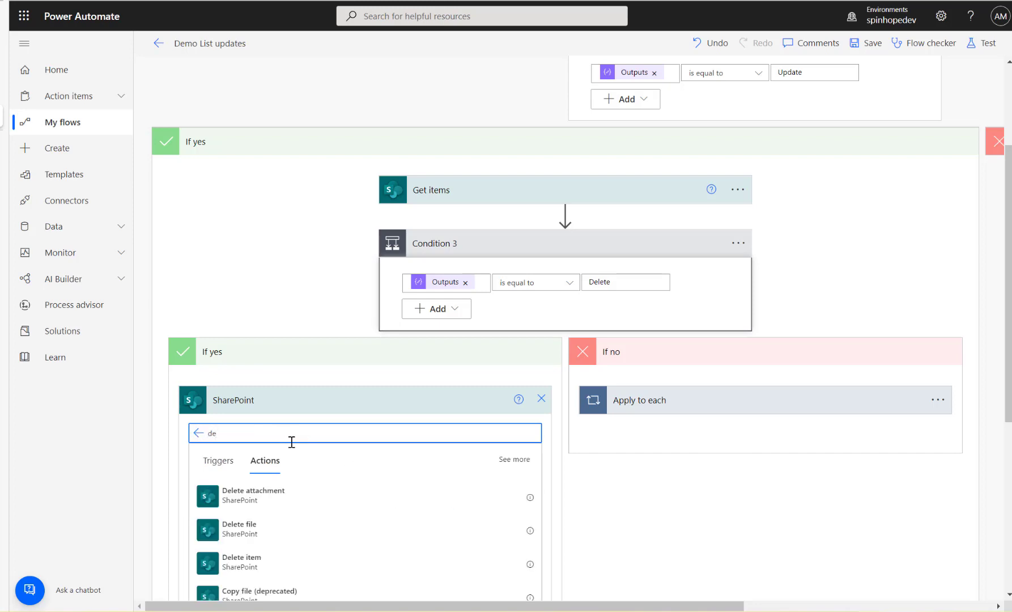
left_click(260, 562)
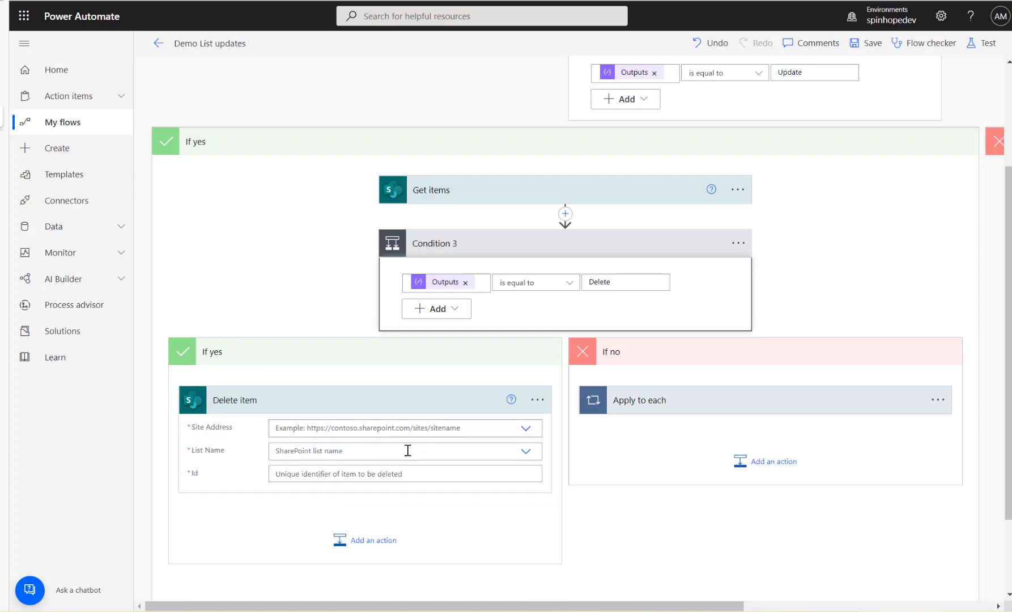
Step: Point the Delete item action at the Spinhope Ltd Team Site and its Fruits list
left_click(524, 430)
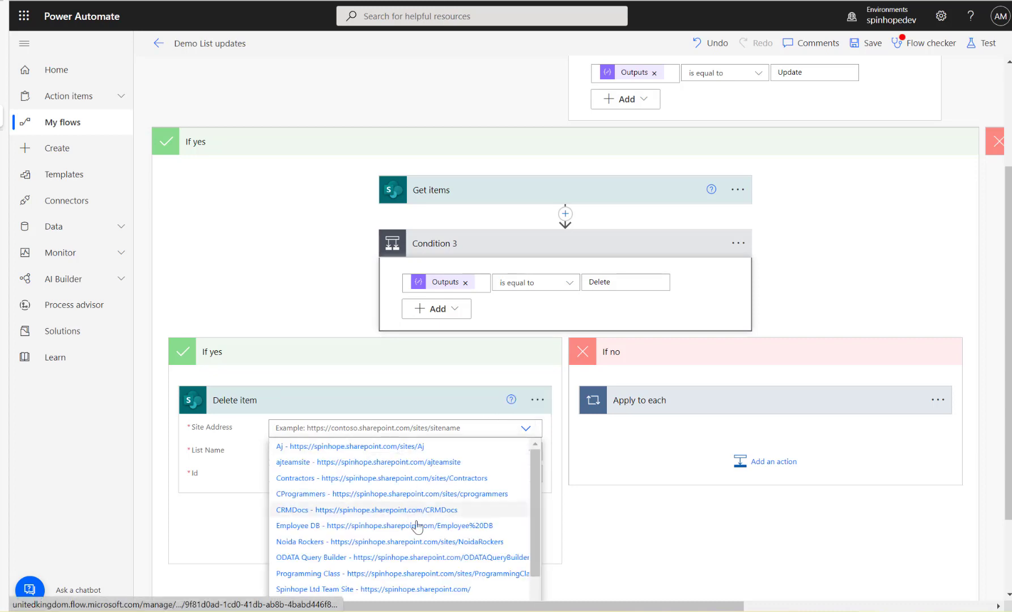
left_click(435, 589)
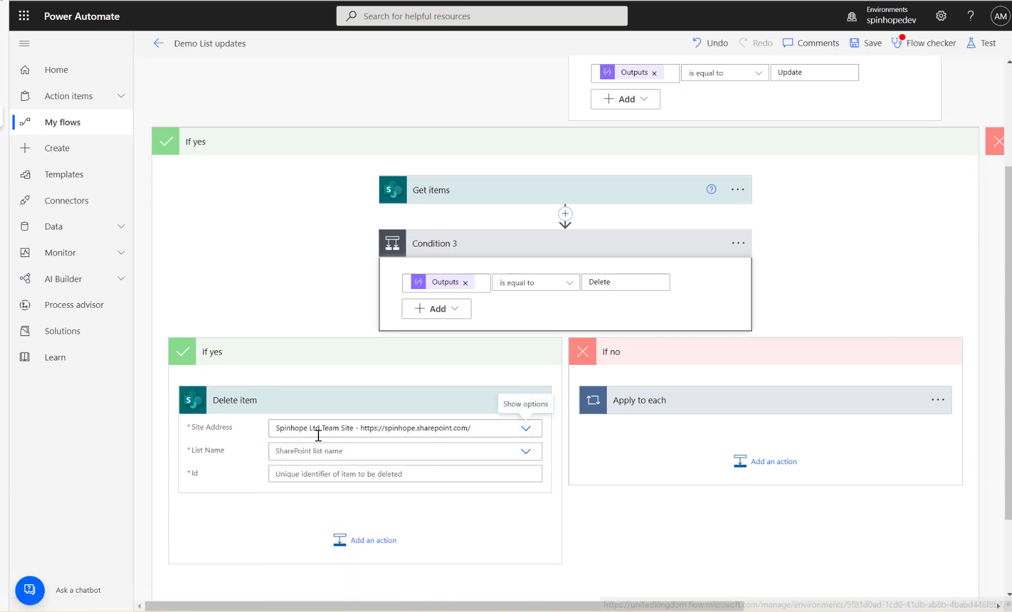
left_click(525, 452)
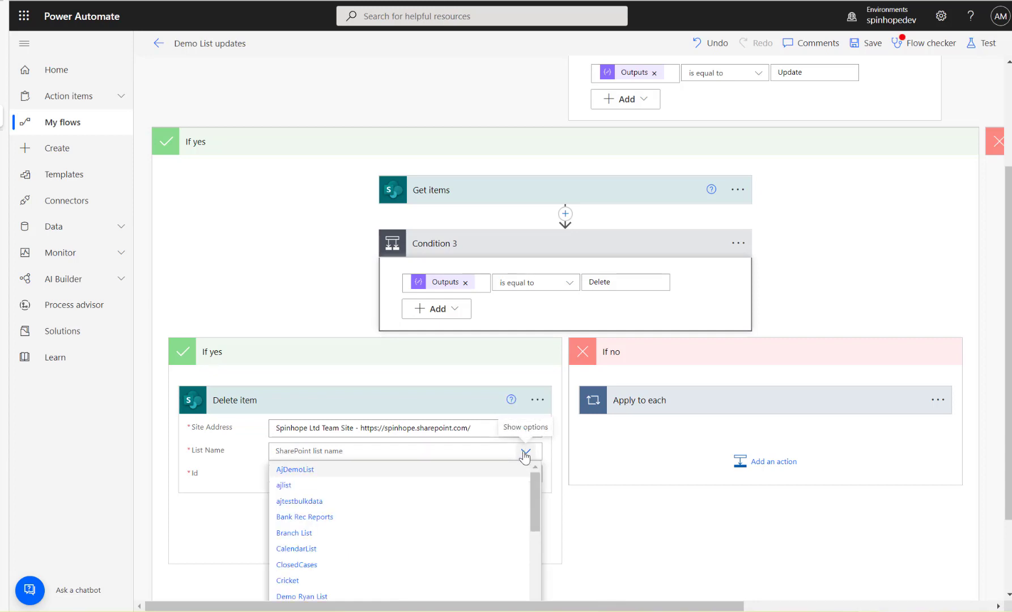
left_click(382, 452)
type("fru")
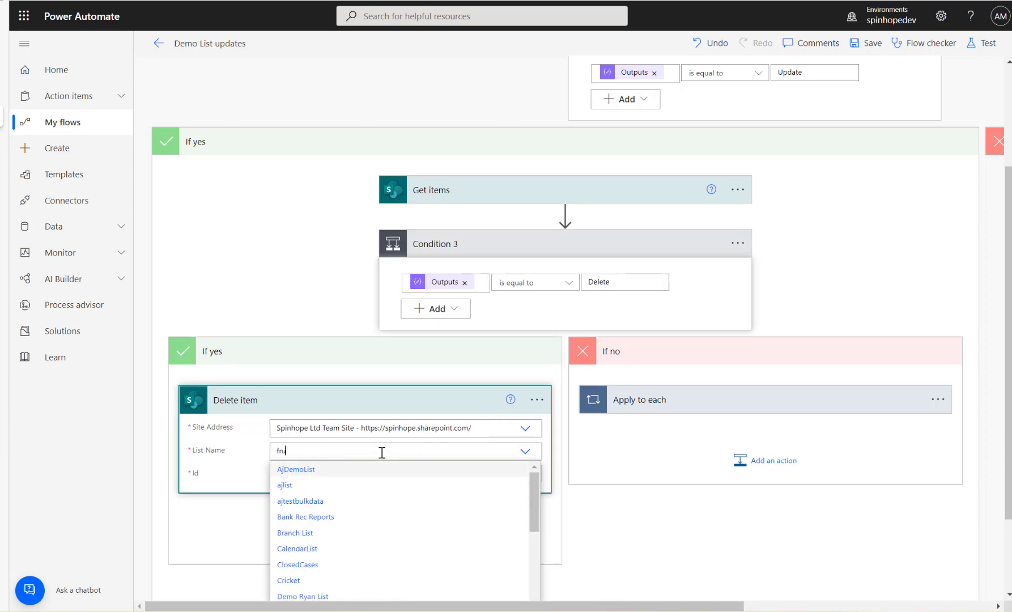
left_click(310, 469)
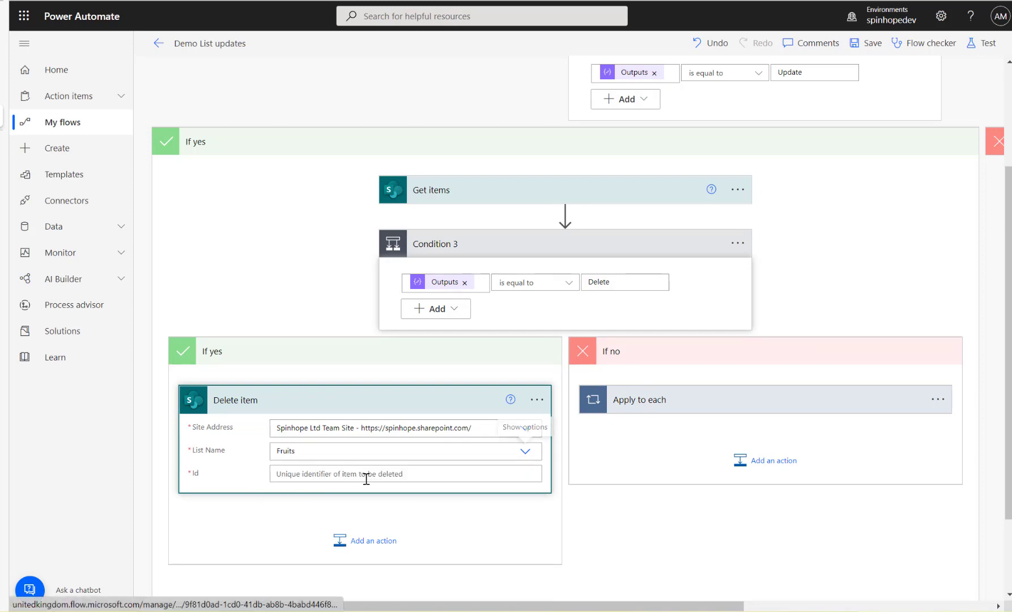
Step: Review the Get items filter query and set the Delete item Id to the ID from Get items
left_click(367, 475)
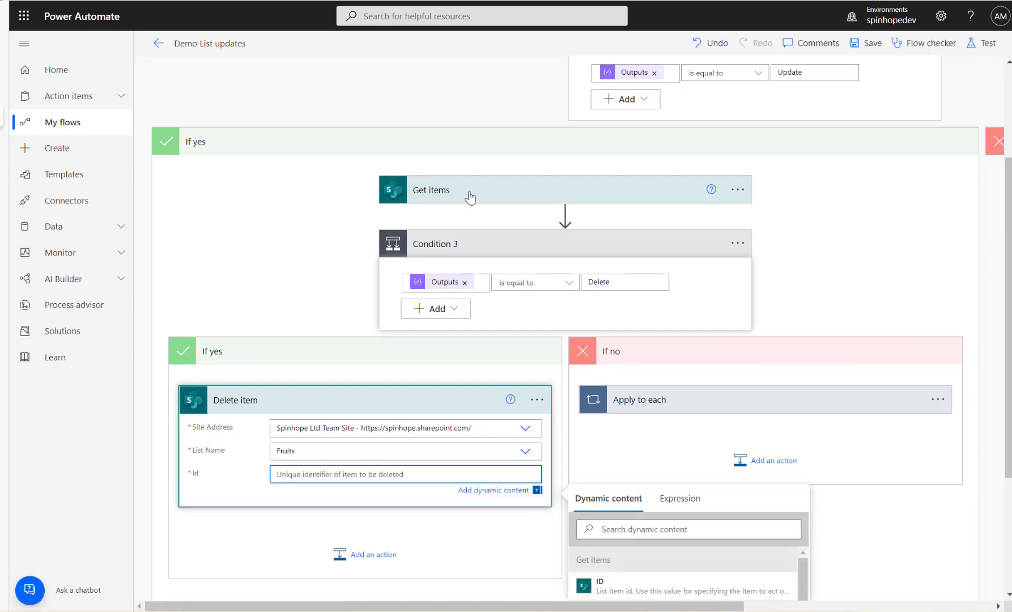
left_click(470, 197)
scroll(509, 290, "down", 2)
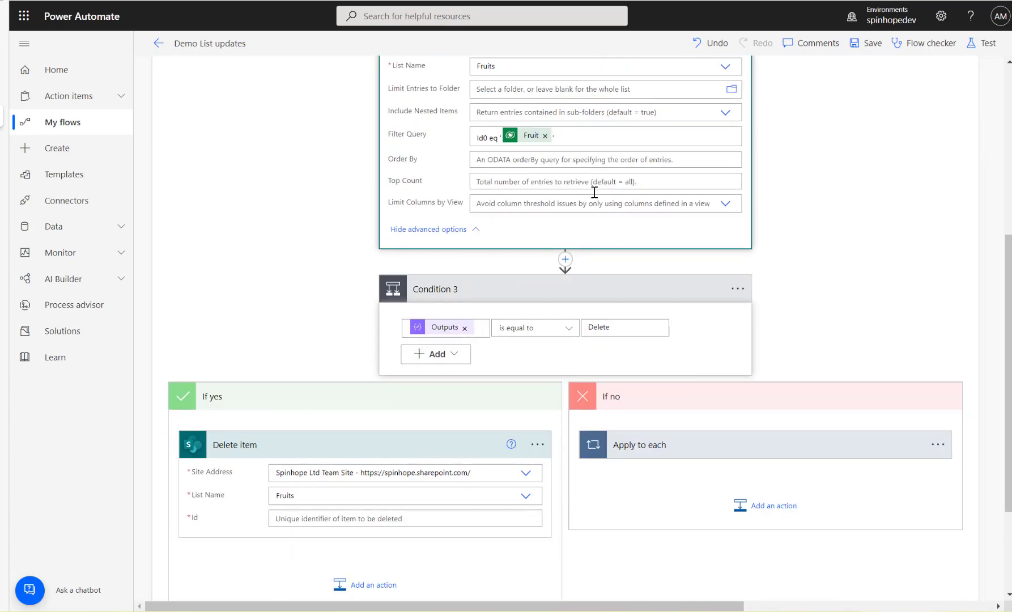
scroll(542, 209, "up", 4)
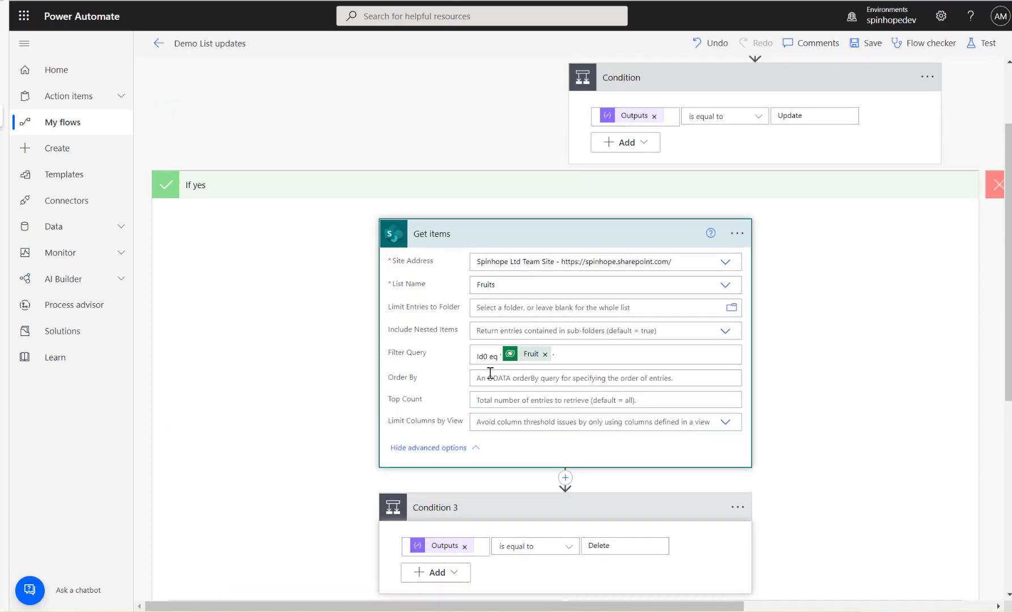
scroll(676, 376, "down", 3)
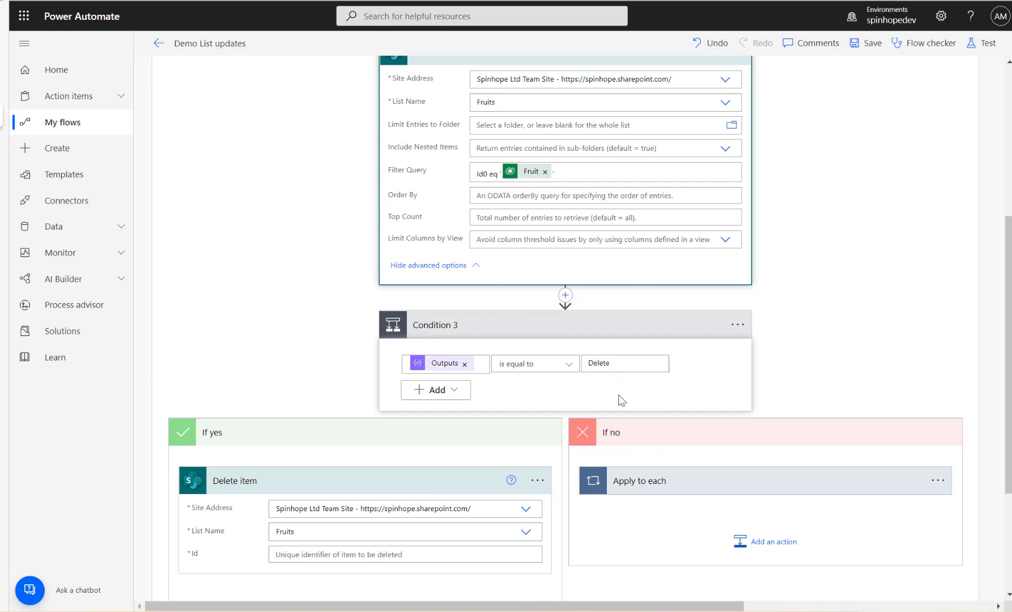
left_click(358, 561)
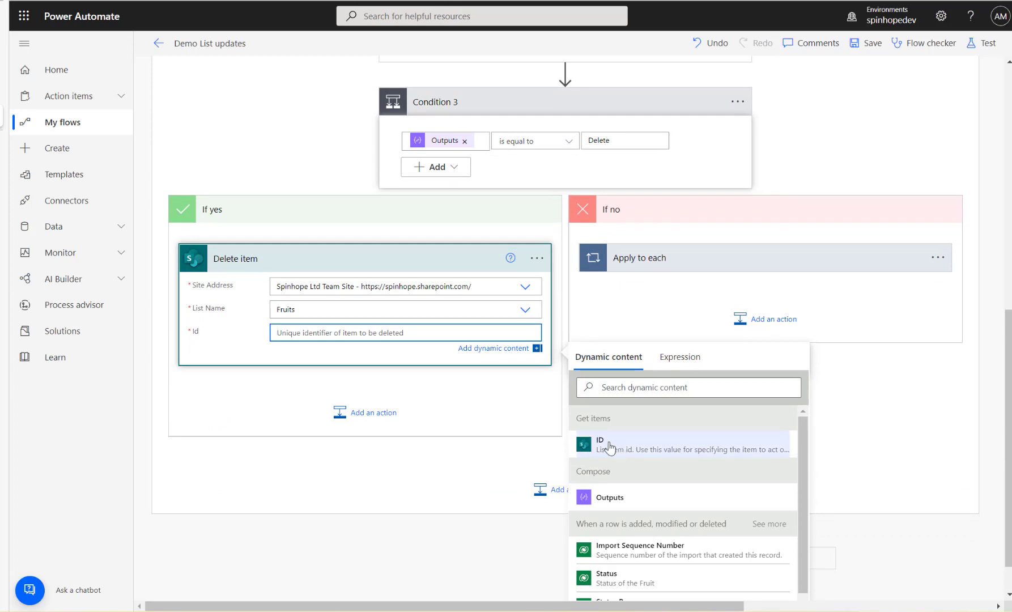
left_click(607, 448)
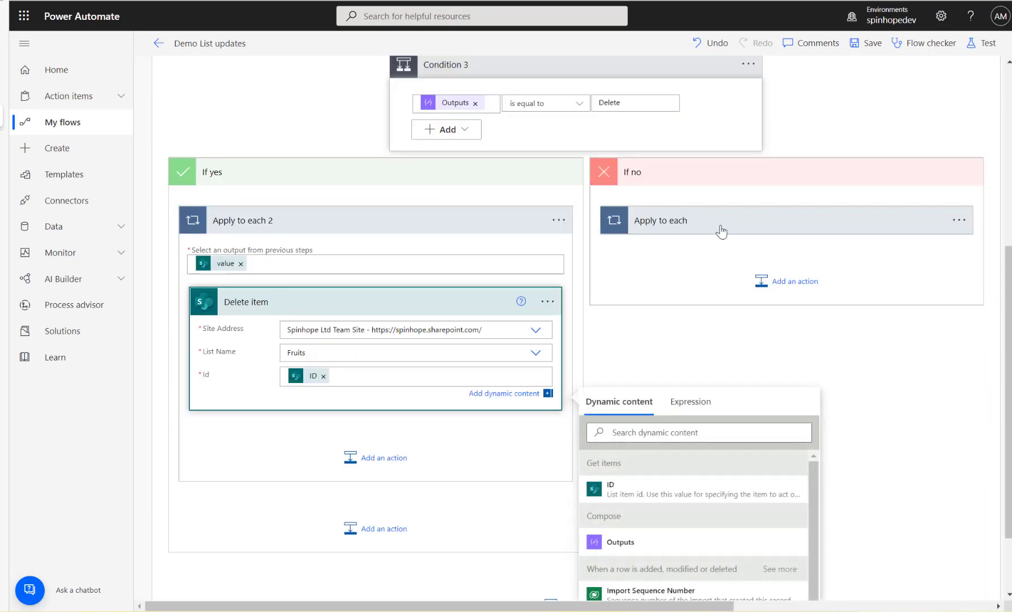
Step: Expand Apply to each in the If no branch to check it, and save the flow before returning to its details page
left_click(675, 227)
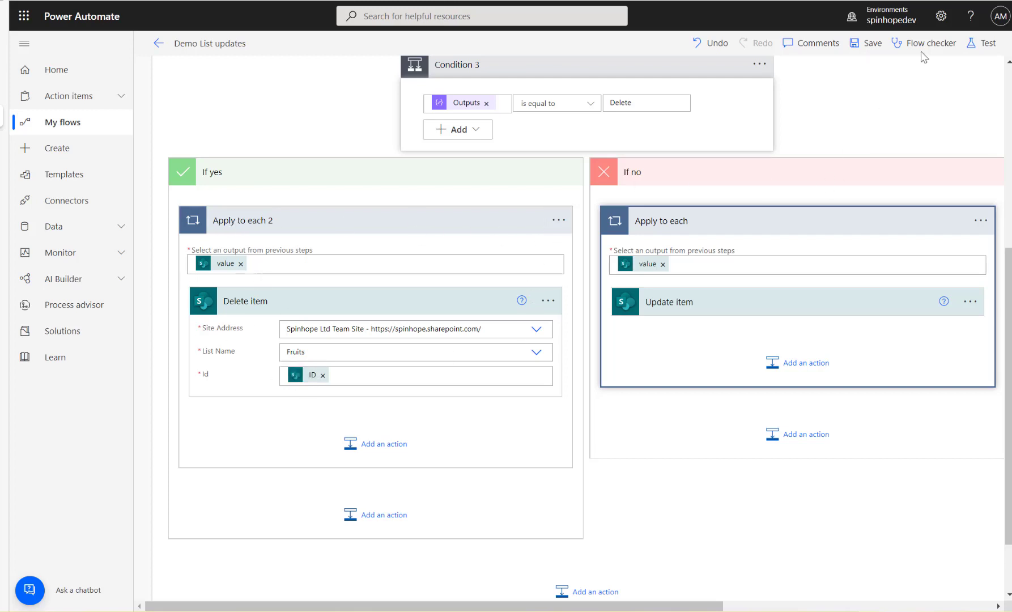
left_click(871, 45)
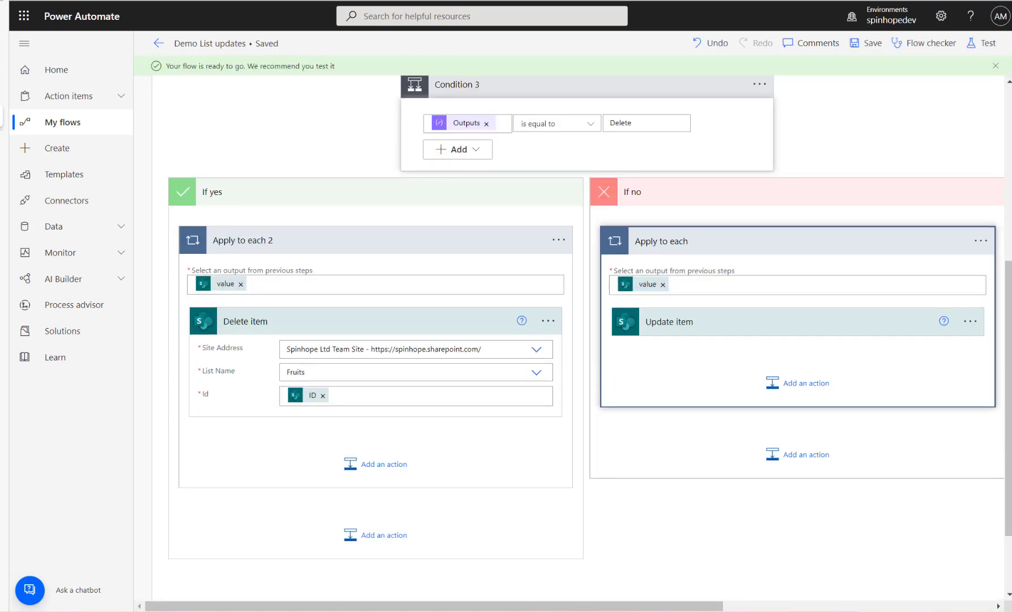
left_click(159, 44)
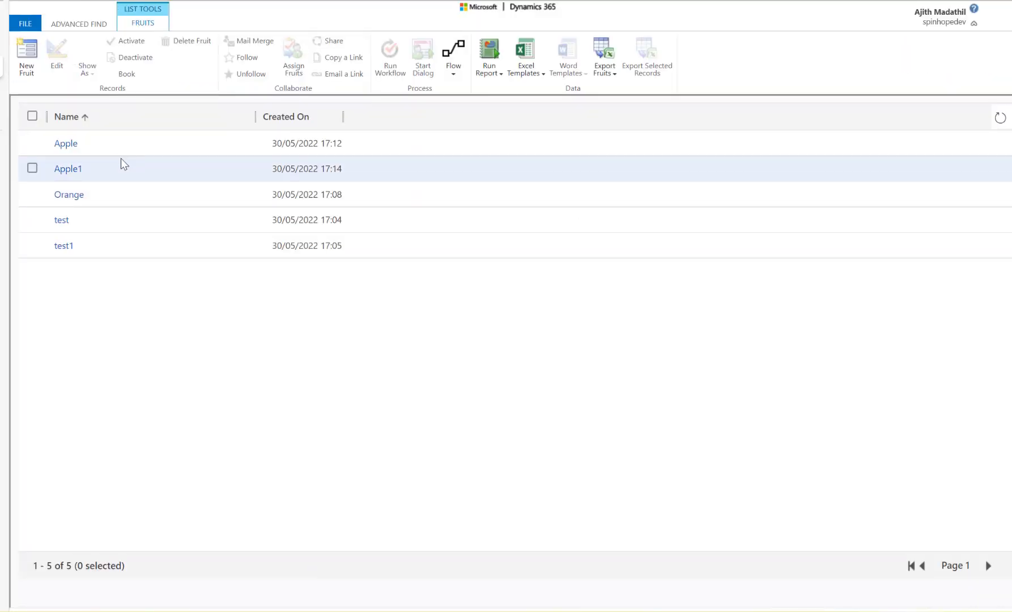
Step: Switch to the Dynamics 365 Fruits list and delete the Apple1 record
left_click(33, 168)
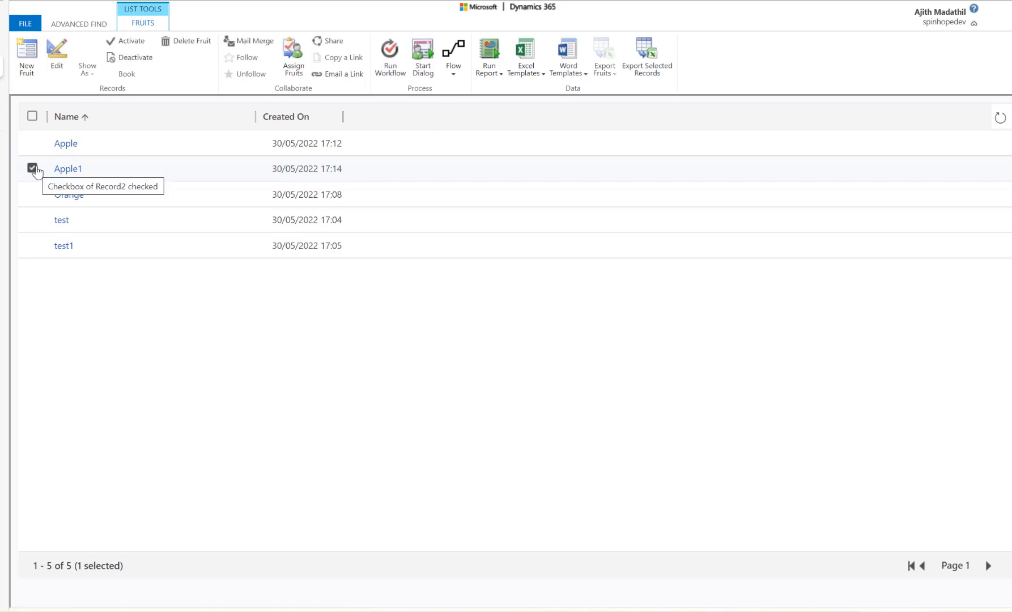
left_click(189, 43)
left_click(605, 364)
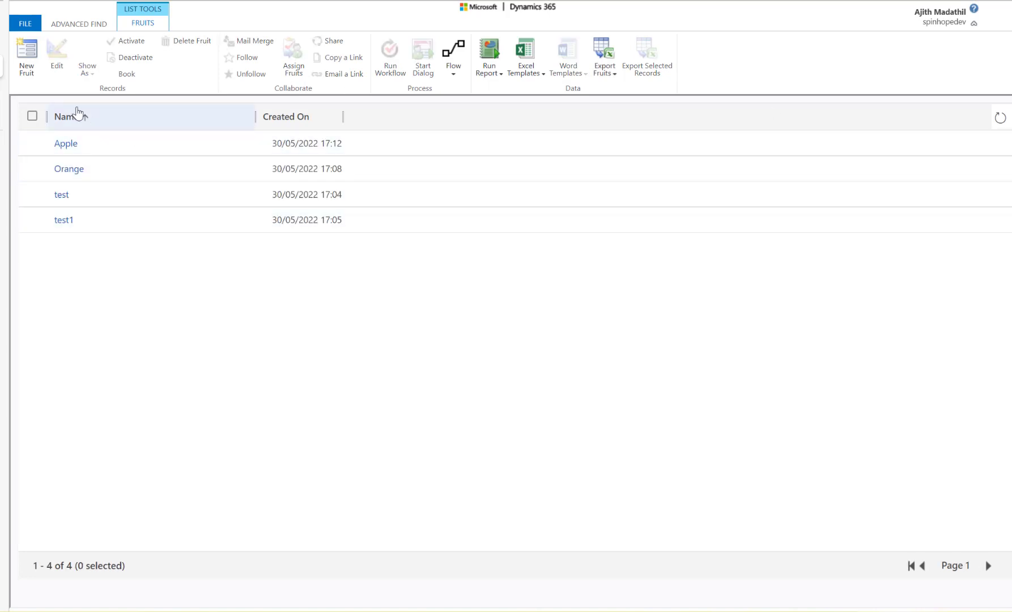
Step: Refresh the flow's run history in Power Automate and examine Compose and Condition in the latest run
left_click(34, 121)
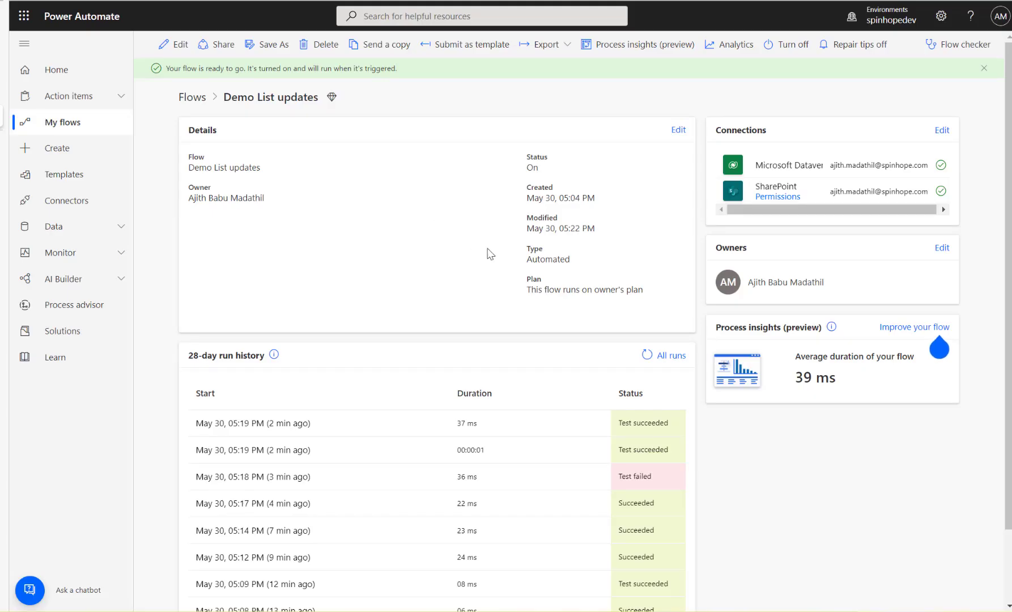
left_click(647, 355)
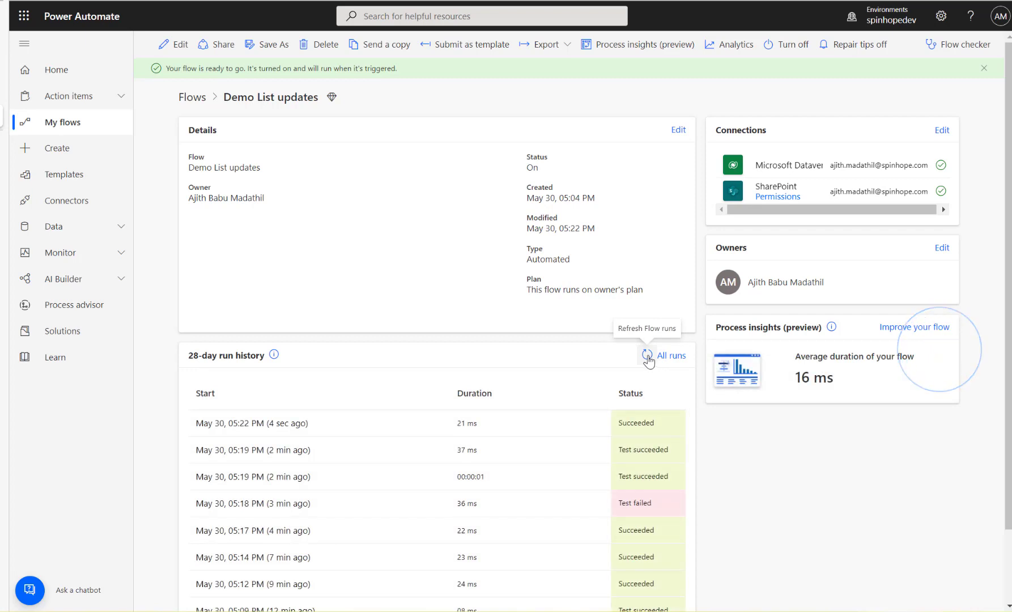
left_click(650, 359)
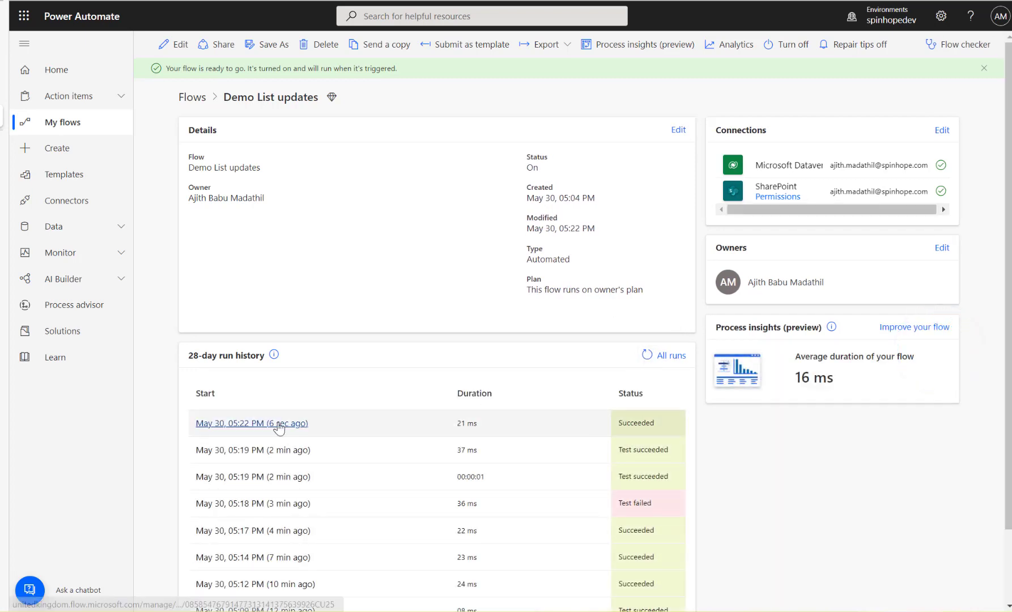
left_click(277, 423)
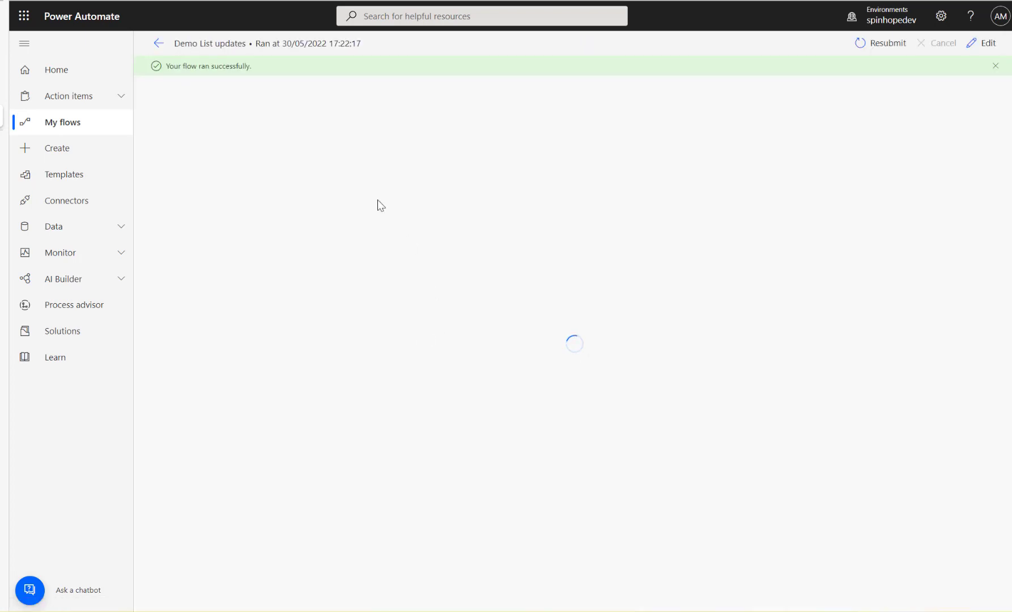
left_click(464, 167)
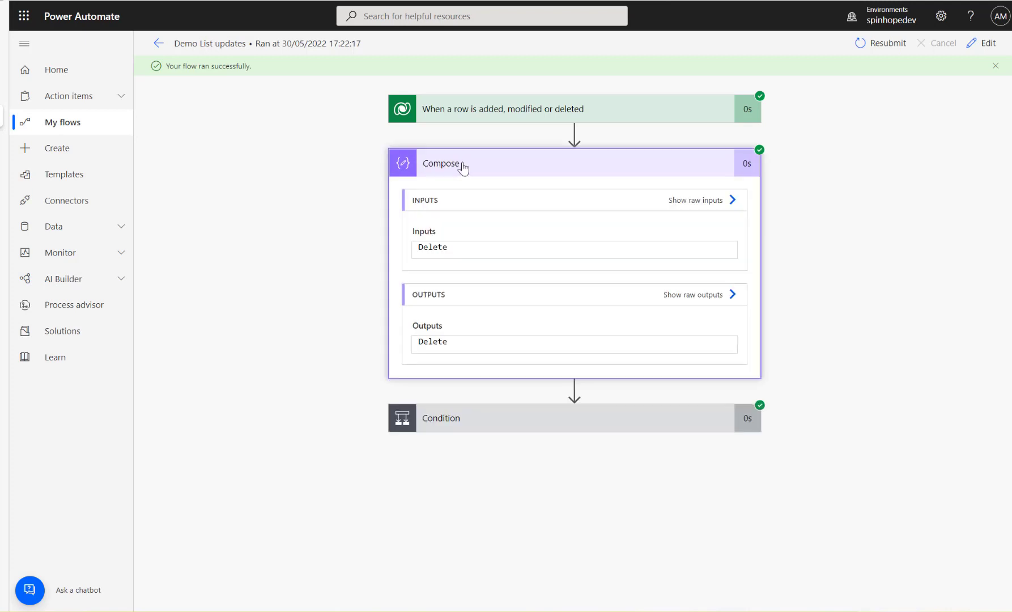
left_click(469, 424)
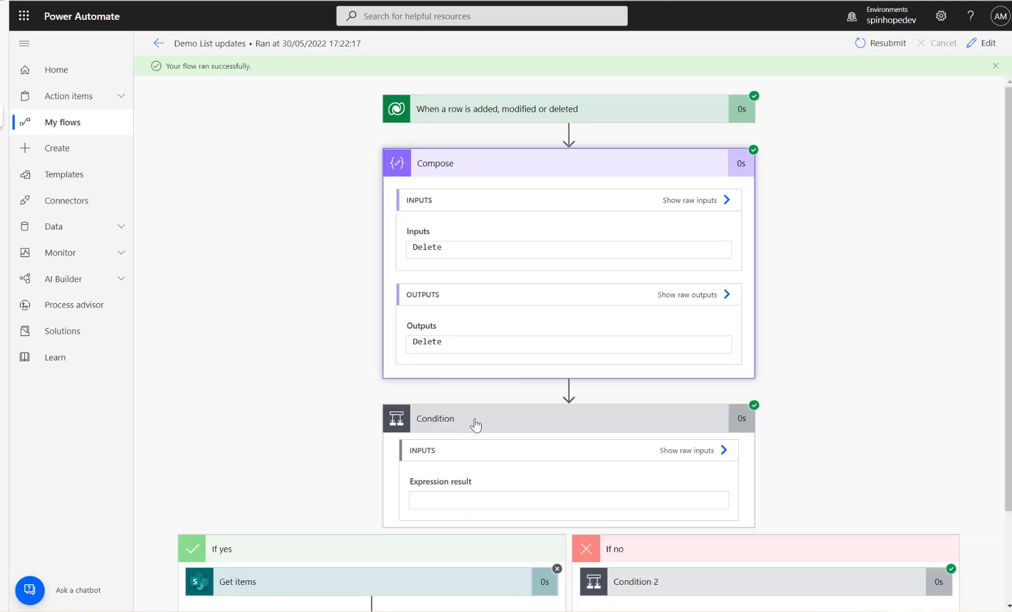
scroll(473, 425, "down", 2)
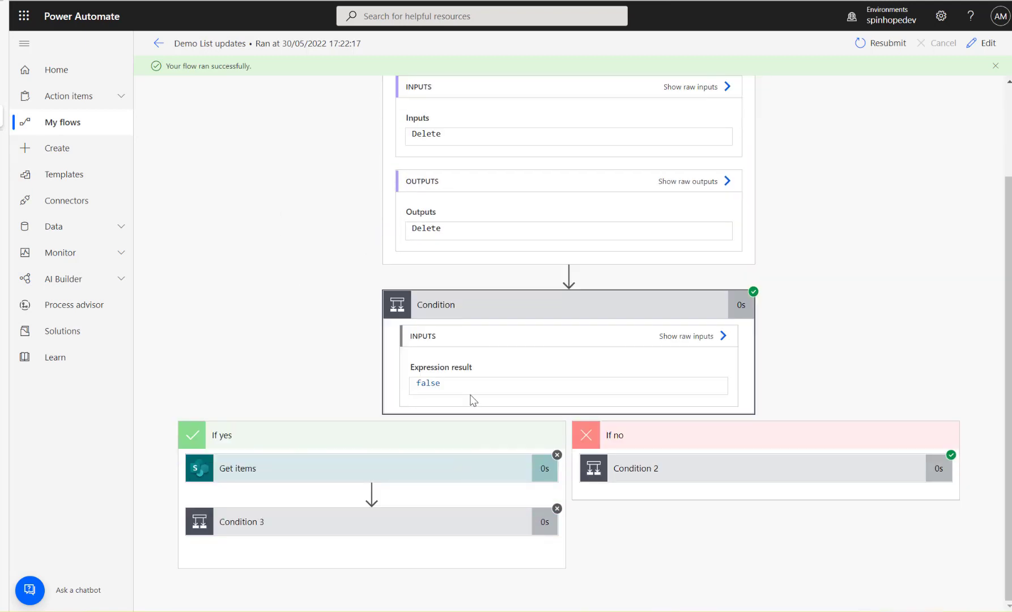
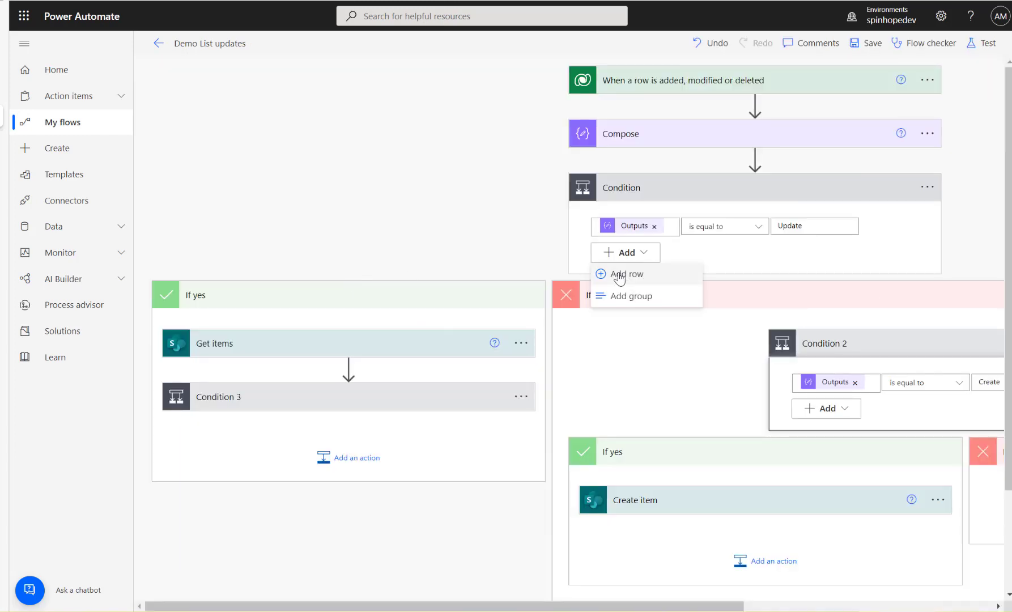
Step: Add a second row to the first Condition checking that Compose Outputs is equal to Delete
left_click(620, 275)
left_click(680, 271)
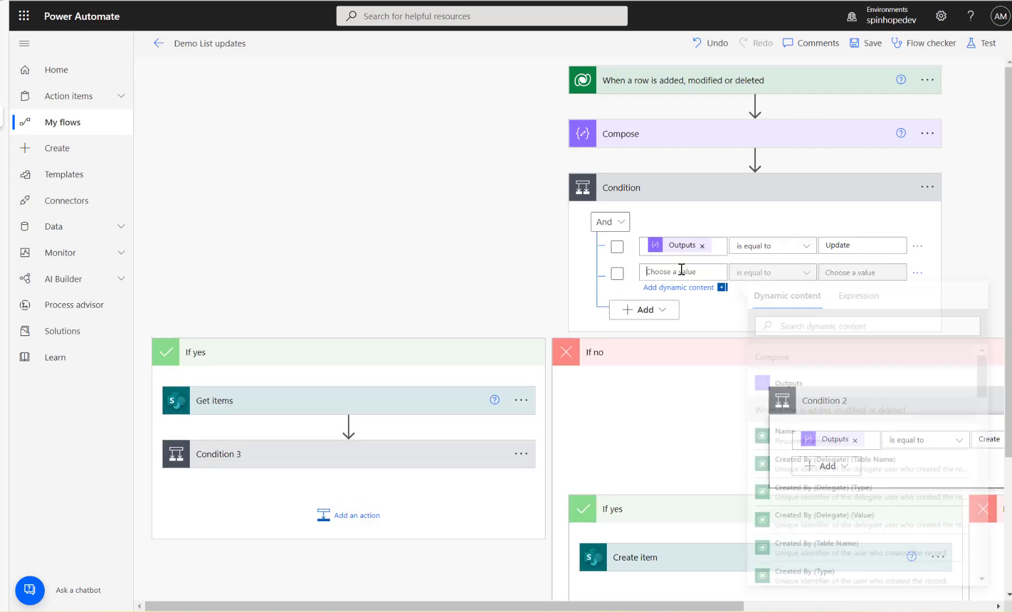
left_click(792, 384)
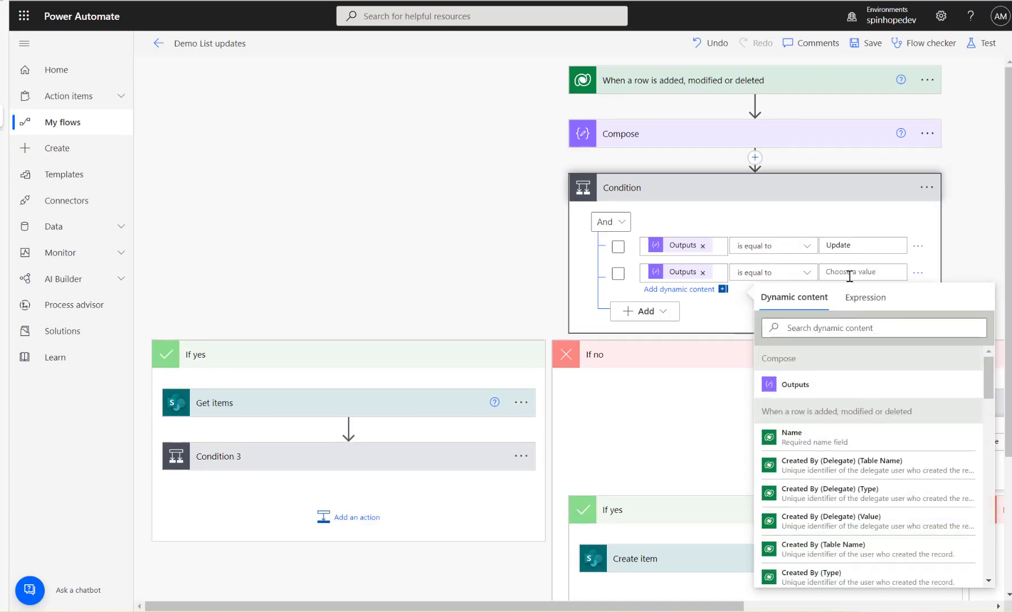
left_click(851, 273)
type("Delete")
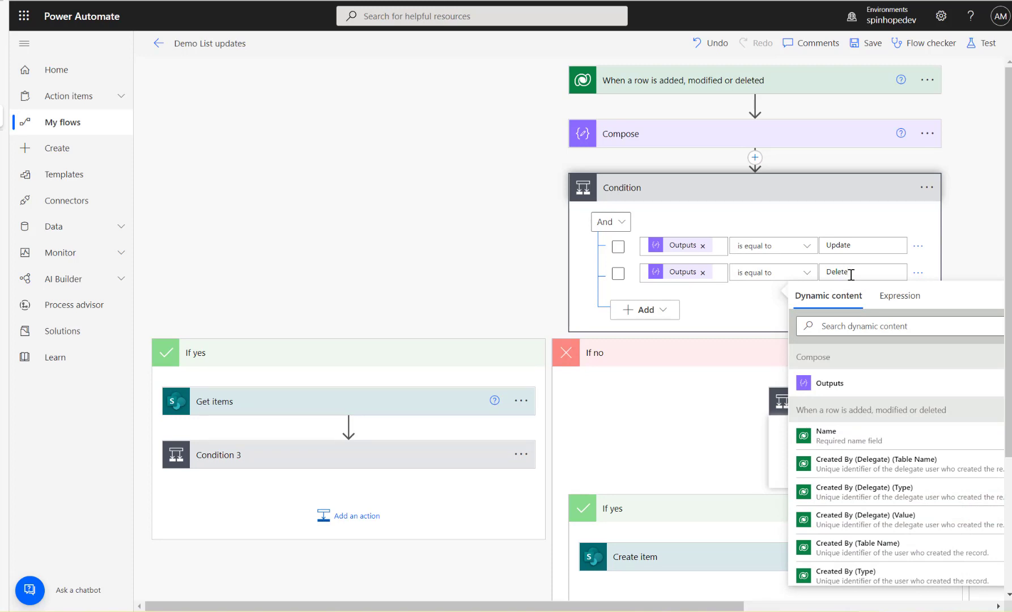
Step: Change the first Condition's row grouping to Or and save the flow
left_click(611, 222)
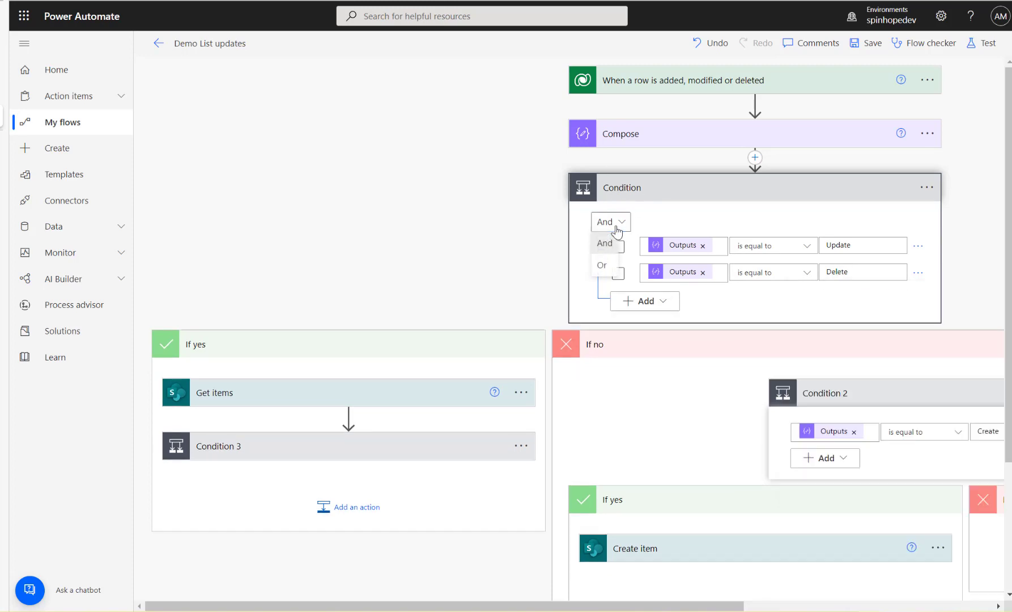
left_click(606, 267)
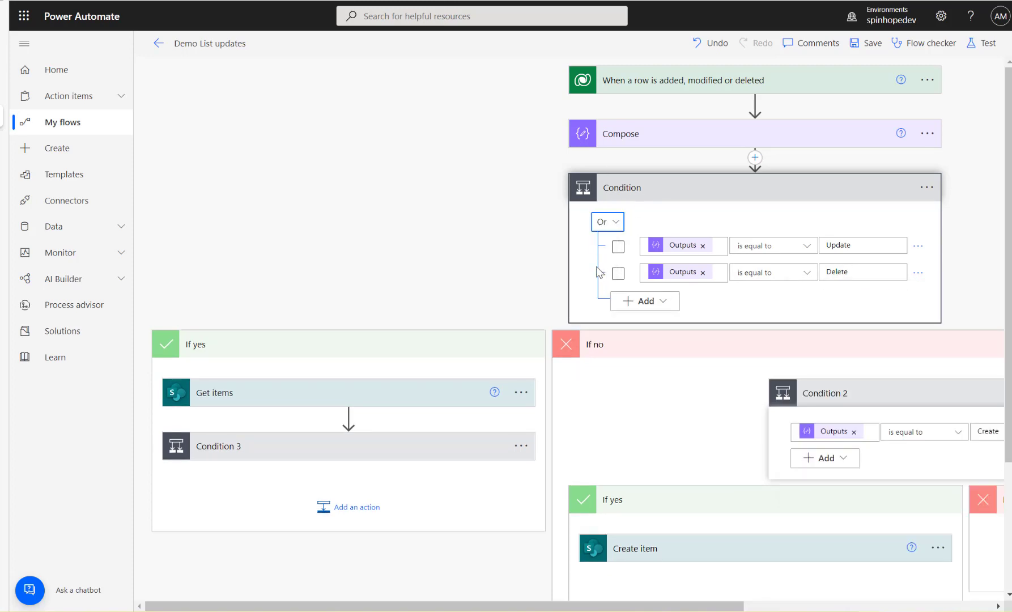
left_click(872, 45)
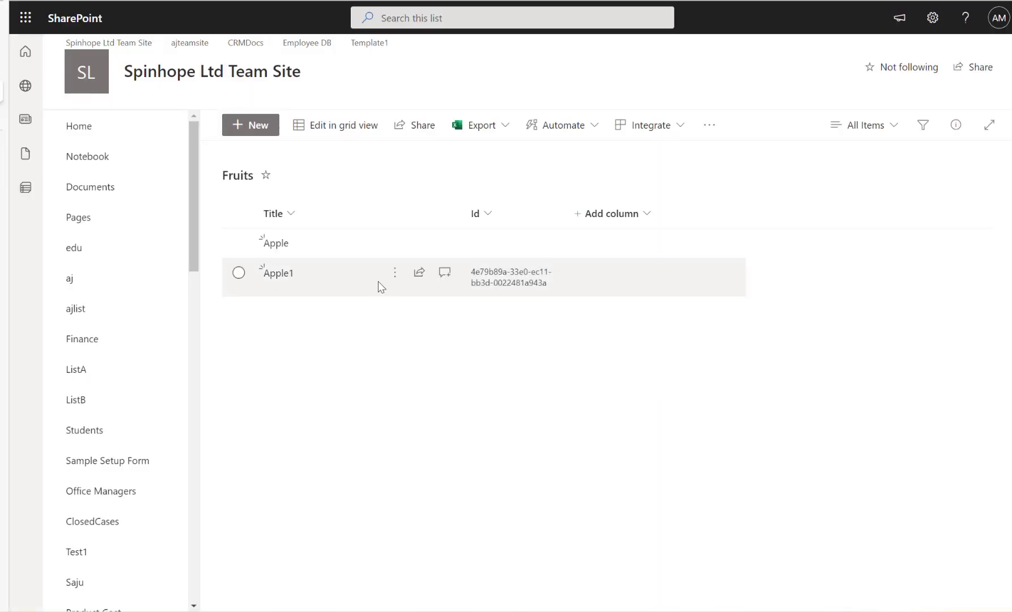
Step: Reload the SharePoint Fruits list to check its items, and return to the flow's details page in Power Automate
key("F5")
left_click(3, 122)
scroll(543, 308, "down", 3)
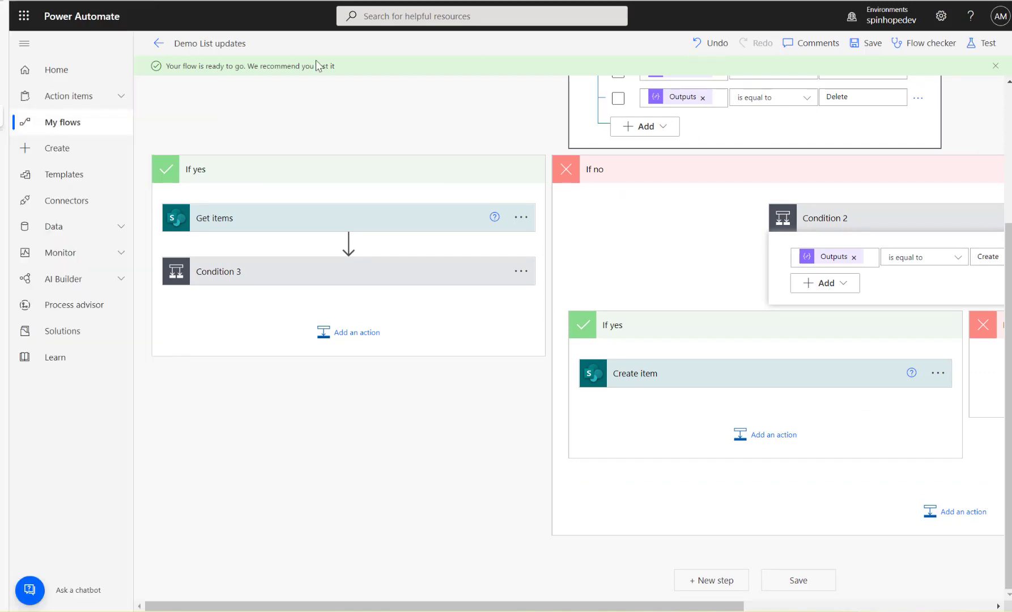
left_click(158, 43)
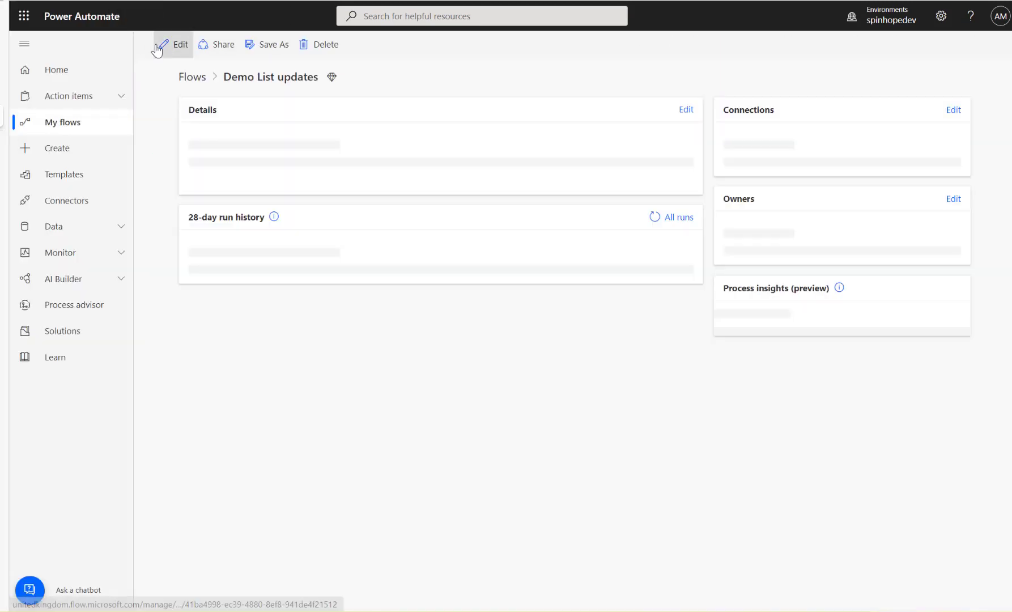
Step: Create and save a Fruit record named grapes in Dynamics 365, and refresh the Fruits list
left_click(34, 40)
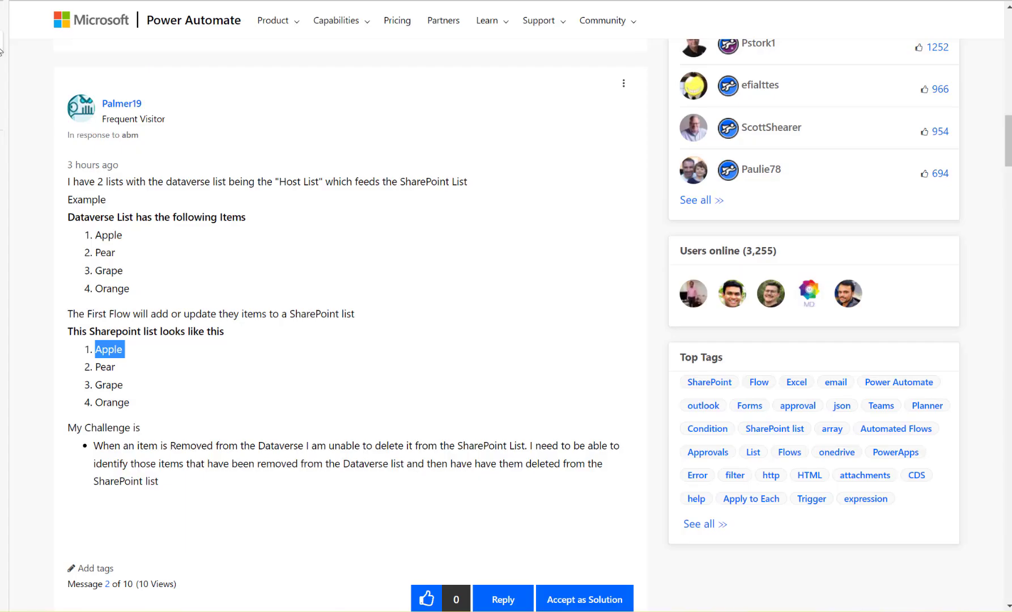
left_click(1, 72)
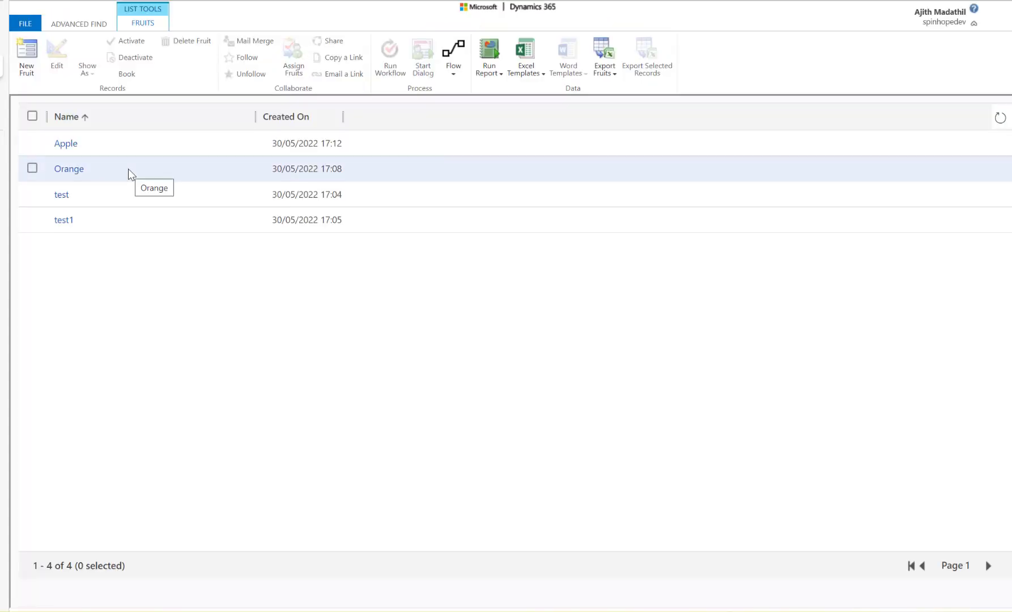
left_click(27, 60)
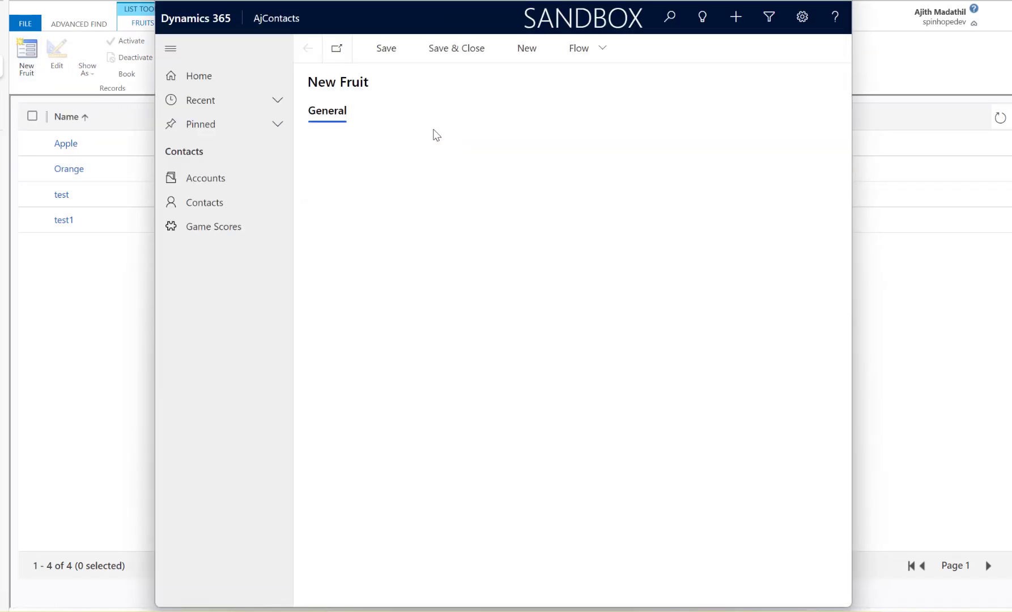
left_click(483, 154)
type("grapes")
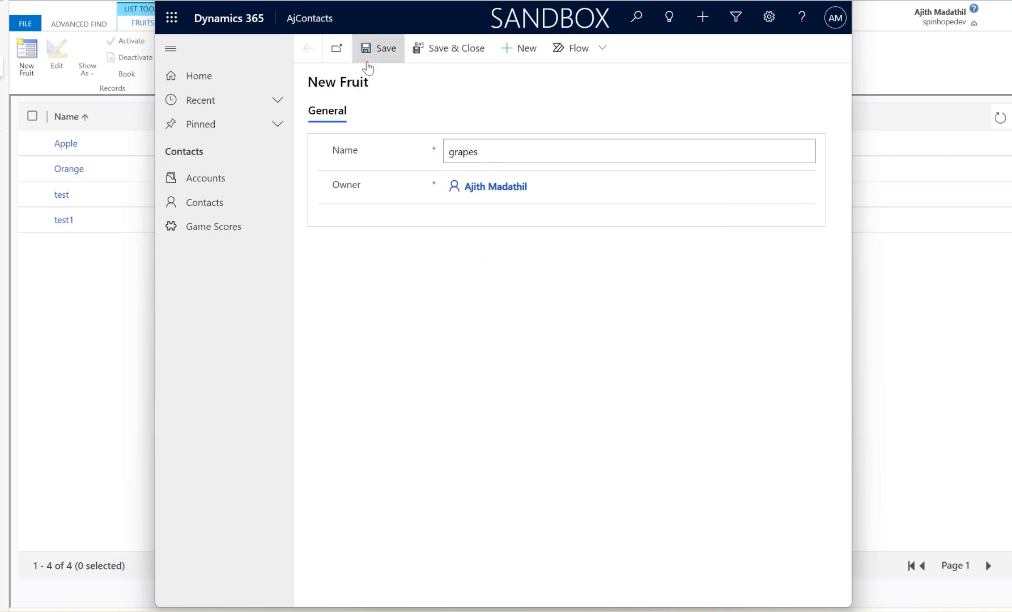
left_click(369, 62)
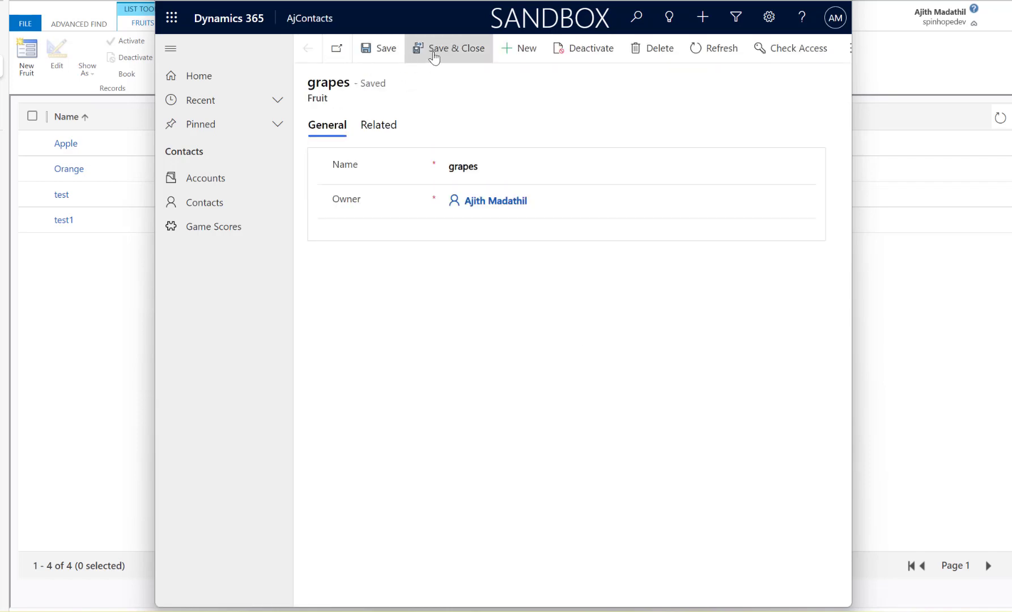
left_click(434, 56)
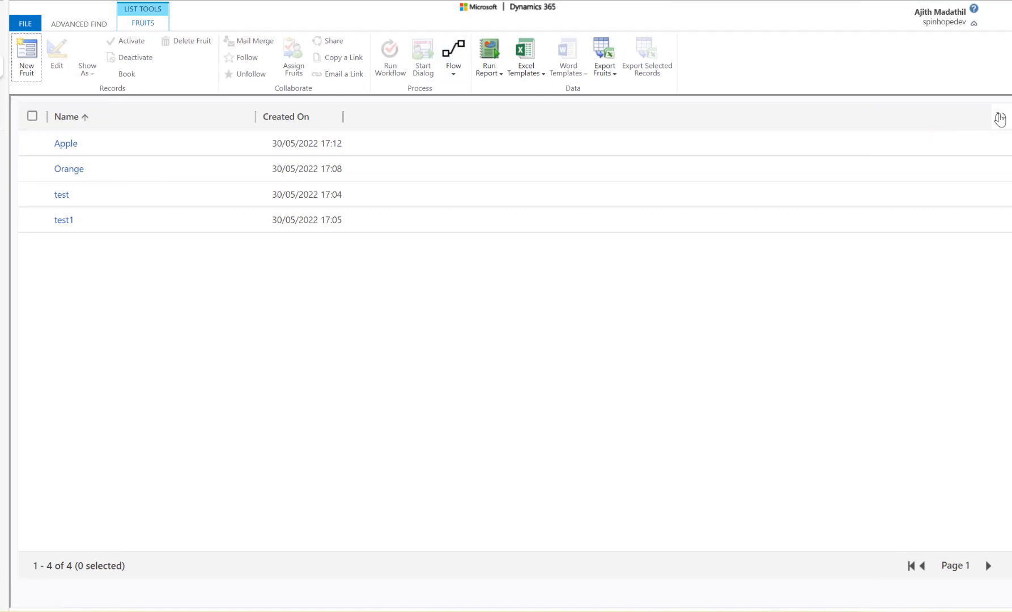
left_click(999, 118)
left_click(1000, 118)
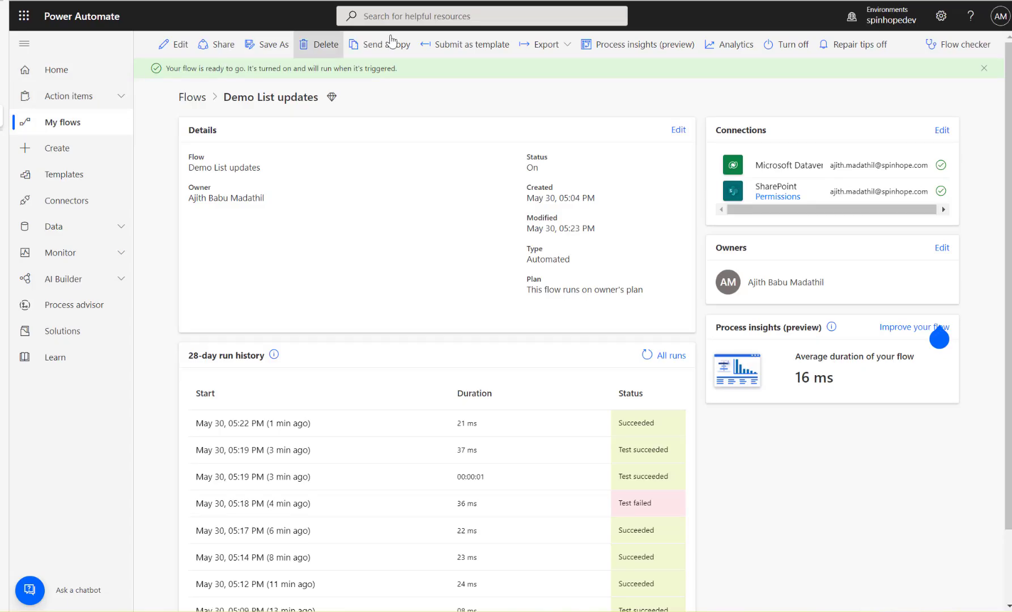
Step: Refresh the run history in Power Automate, examine the conditions and Create item in the latest run, and check the SharePoint Fruits list
left_click(649, 354)
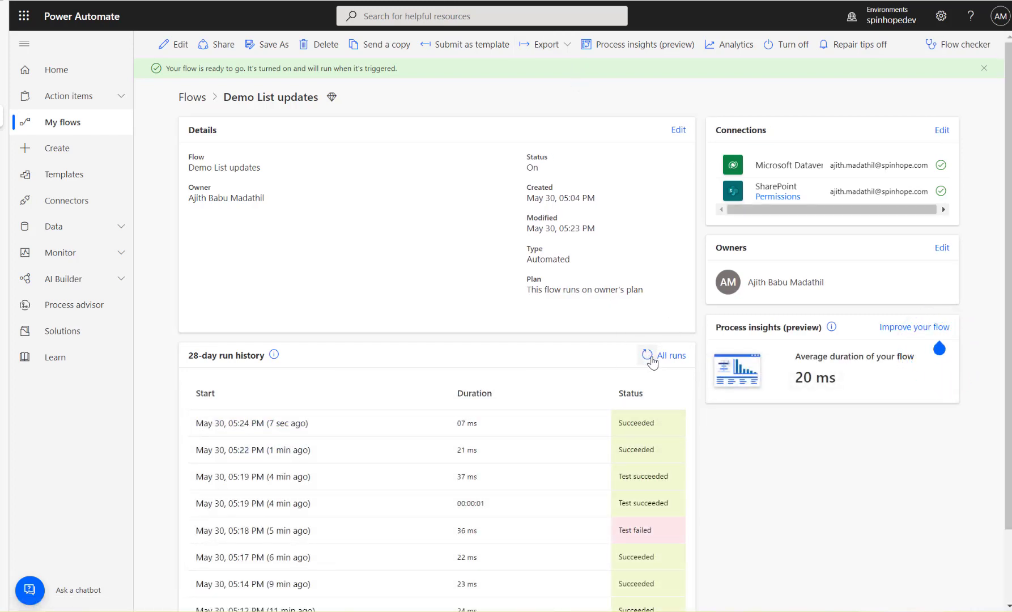
left_click(648, 355)
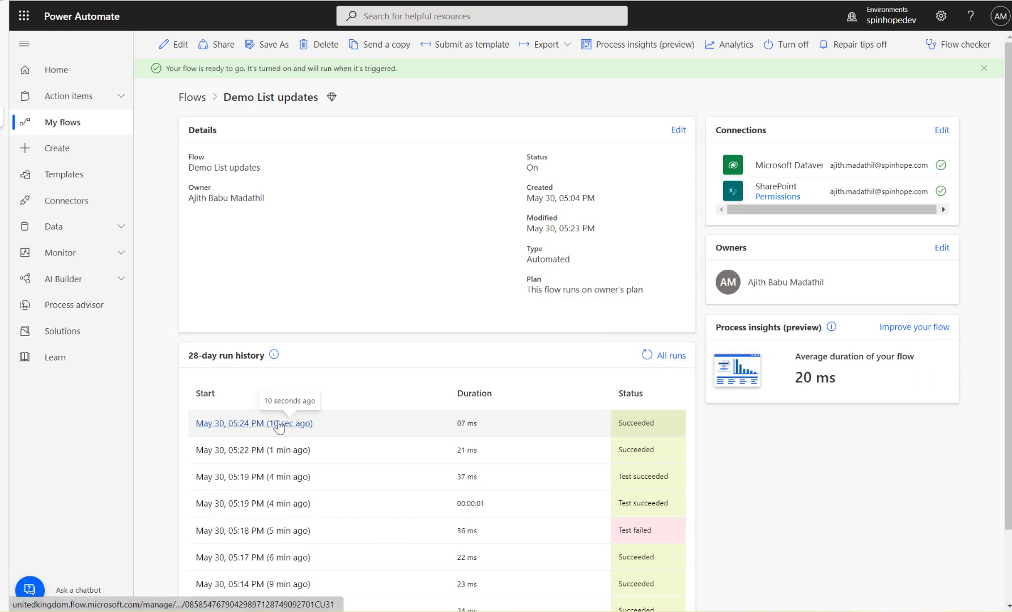
left_click(280, 424)
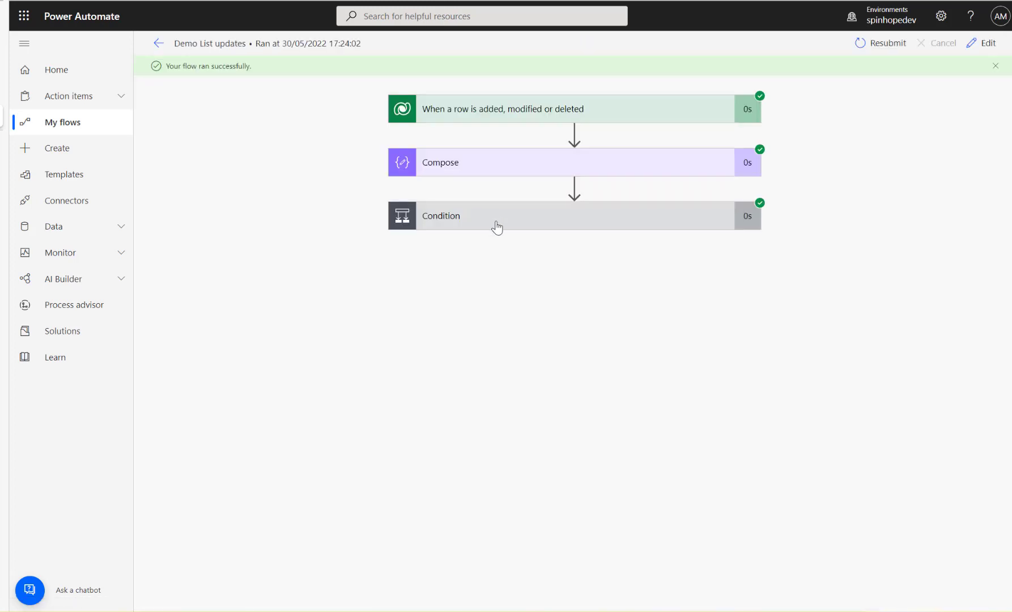
left_click(496, 225)
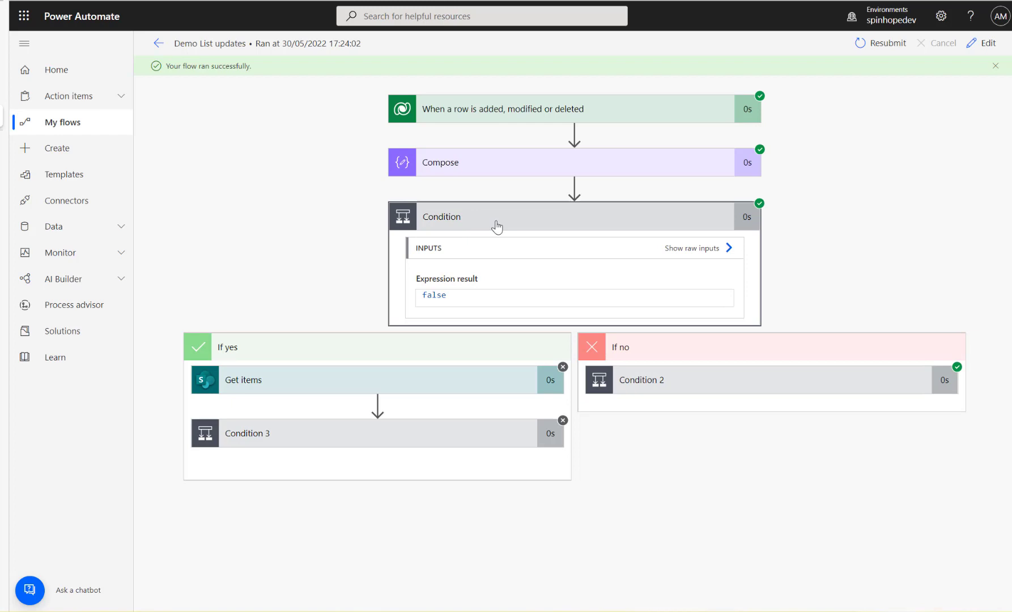
left_click(665, 386)
left_click(694, 537)
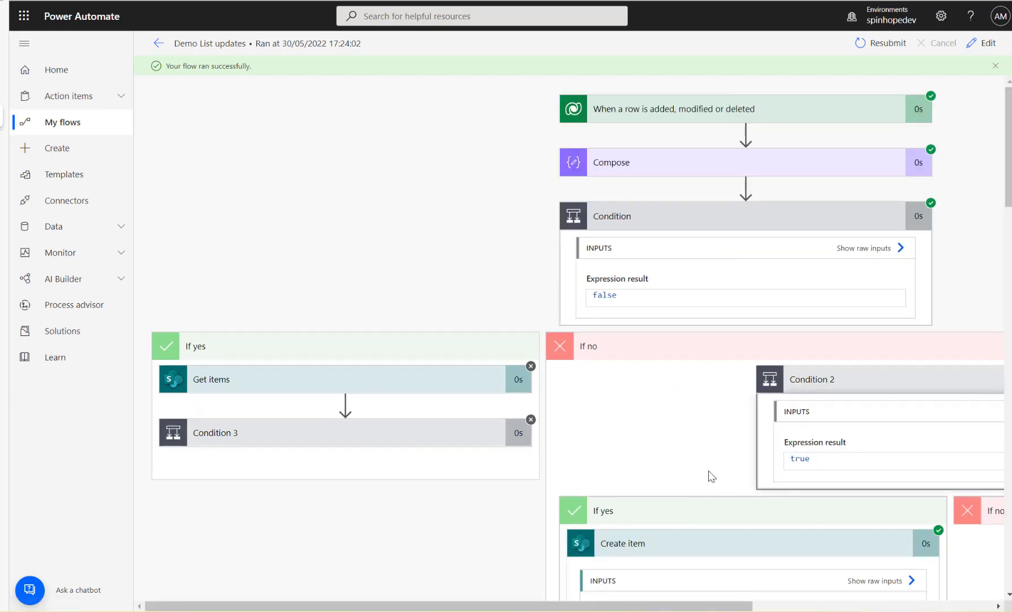
scroll(707, 477, "down", 5)
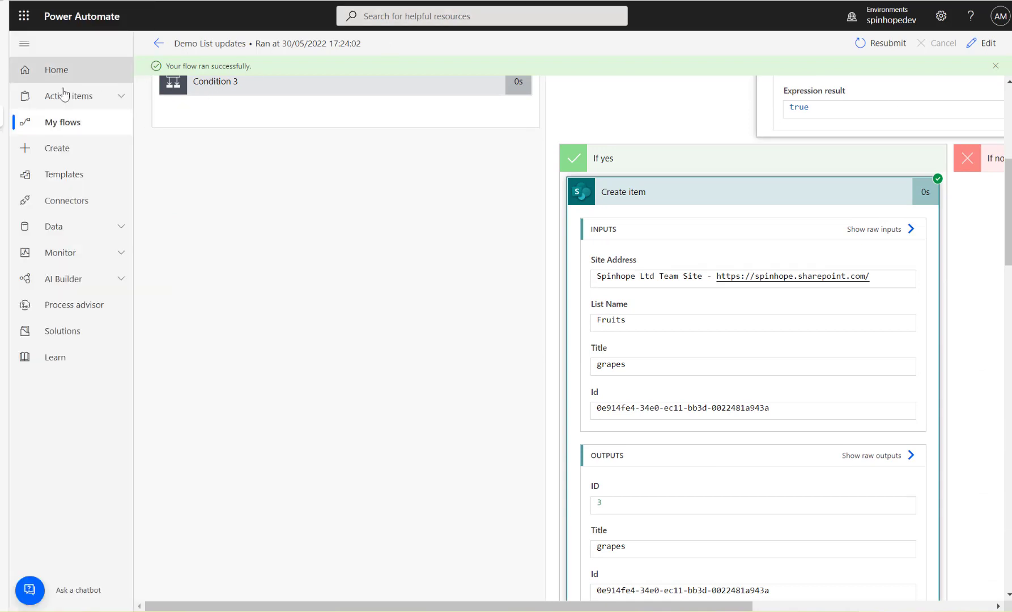
left_click(13, 94)
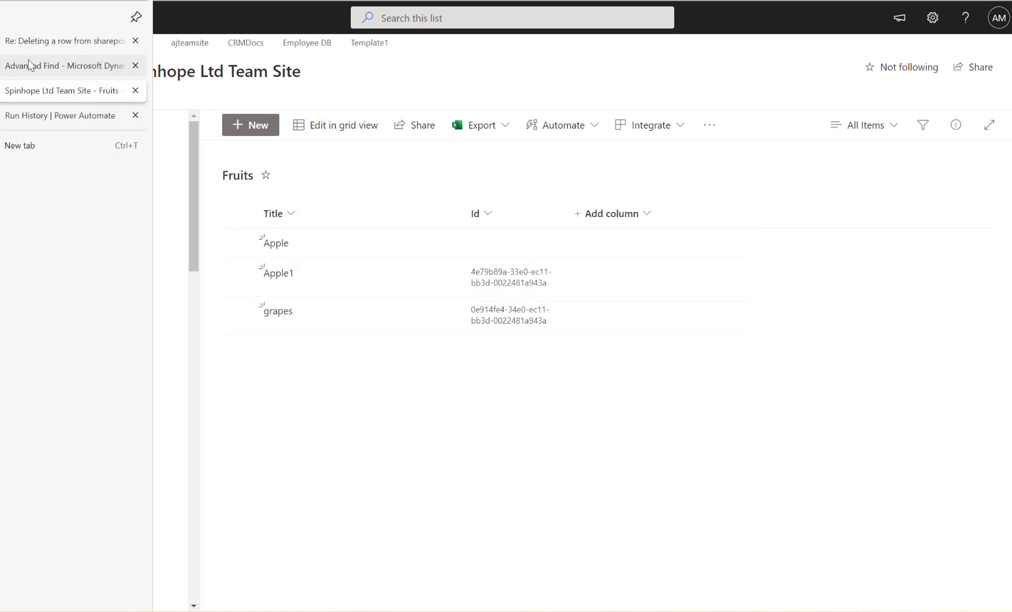
Step: Rename the grapes Fruit record to grapes2 in Dynamics 365, then save and close it
left_click(54, 65)
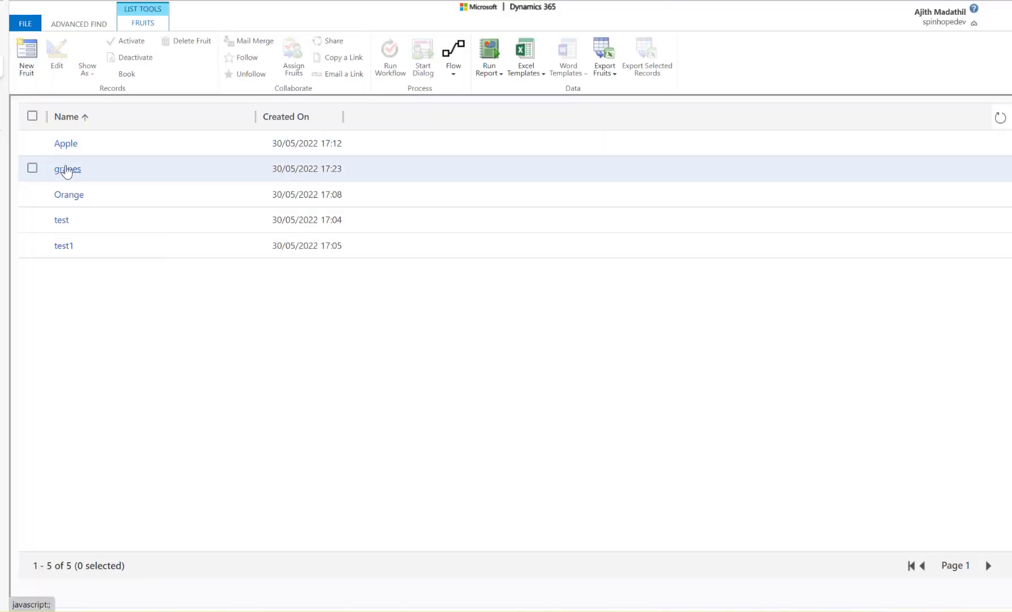
left_click(66, 169)
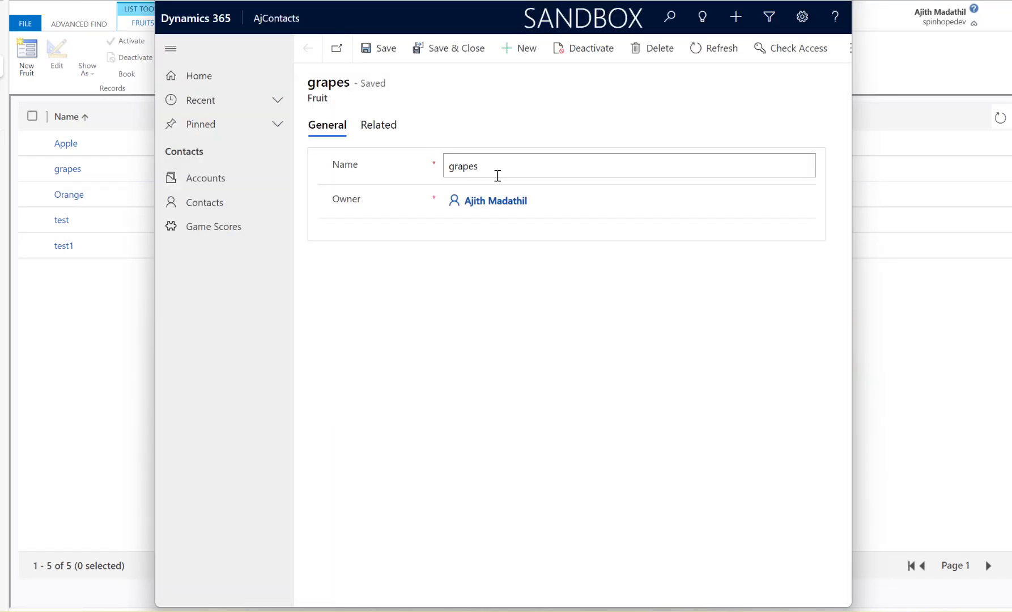
left_click(508, 170)
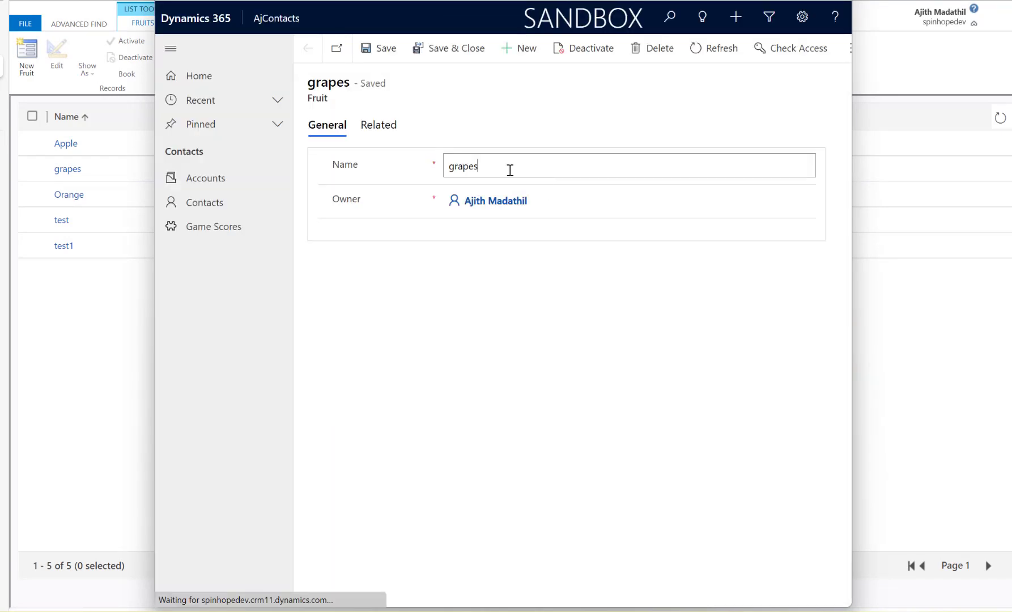
type("2")
left_click(445, 57)
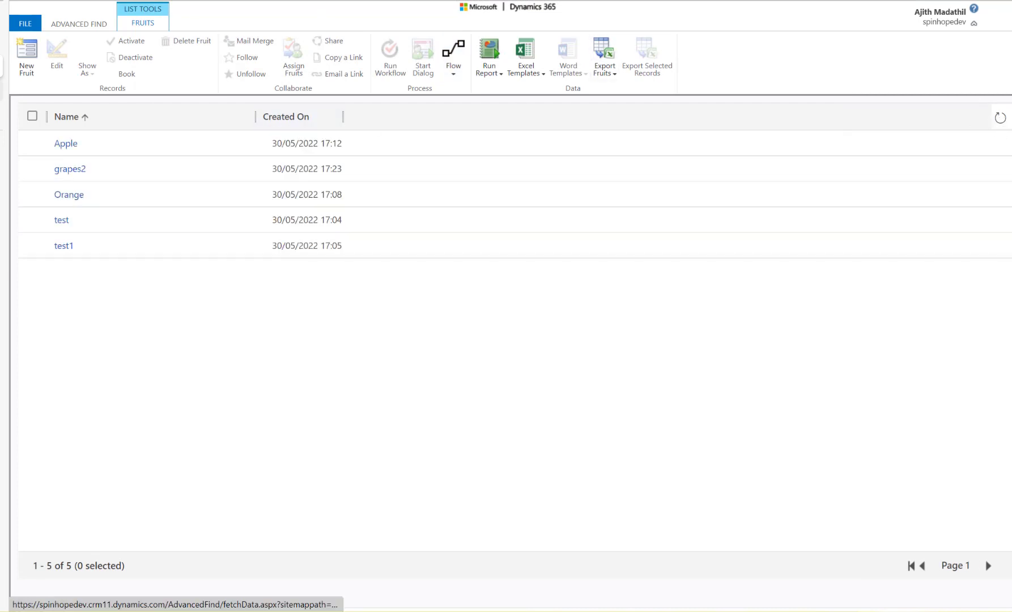
Step: Return to the Demo List updates flow in Power Automate, refresh its run history and open the latest run
left_click(57, 116)
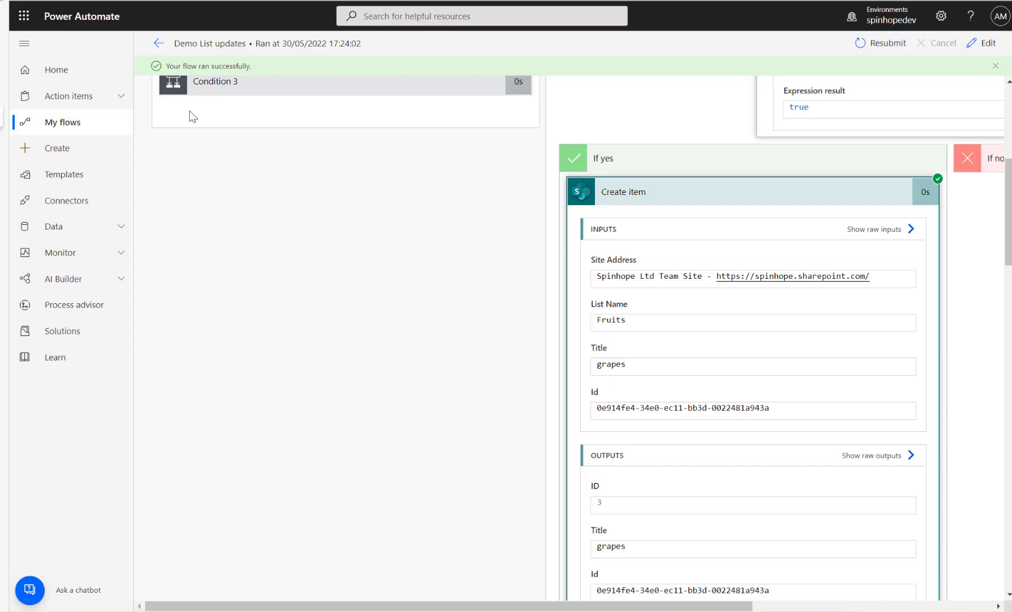
left_click(156, 45)
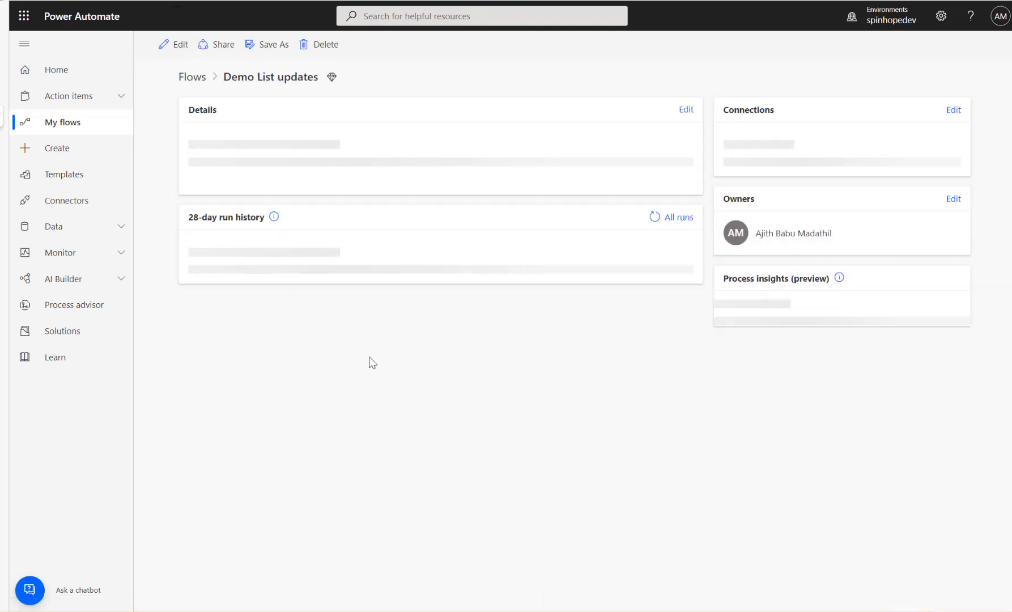
left_click(648, 340)
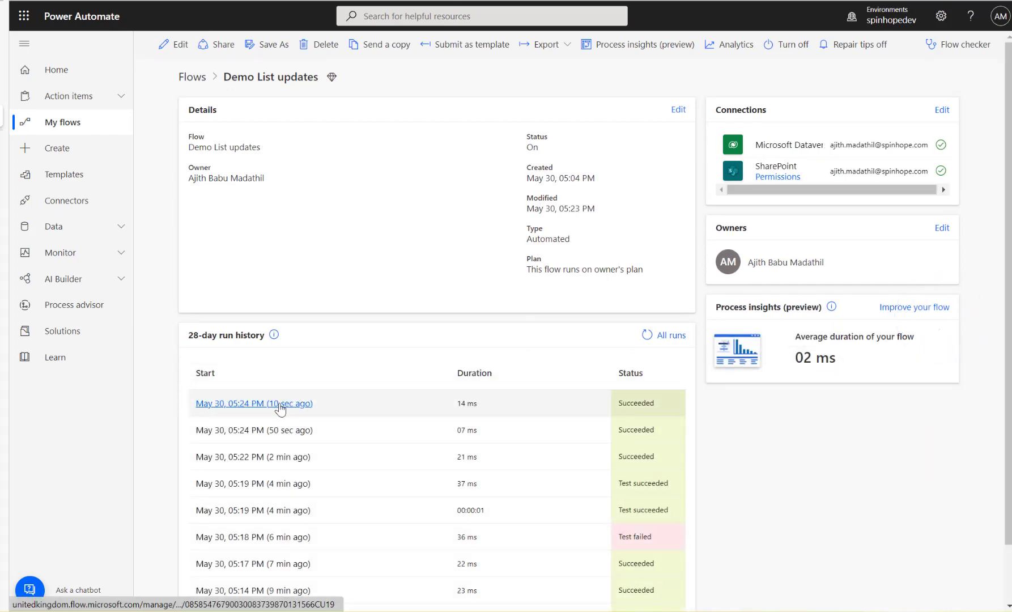
left_click(278, 406)
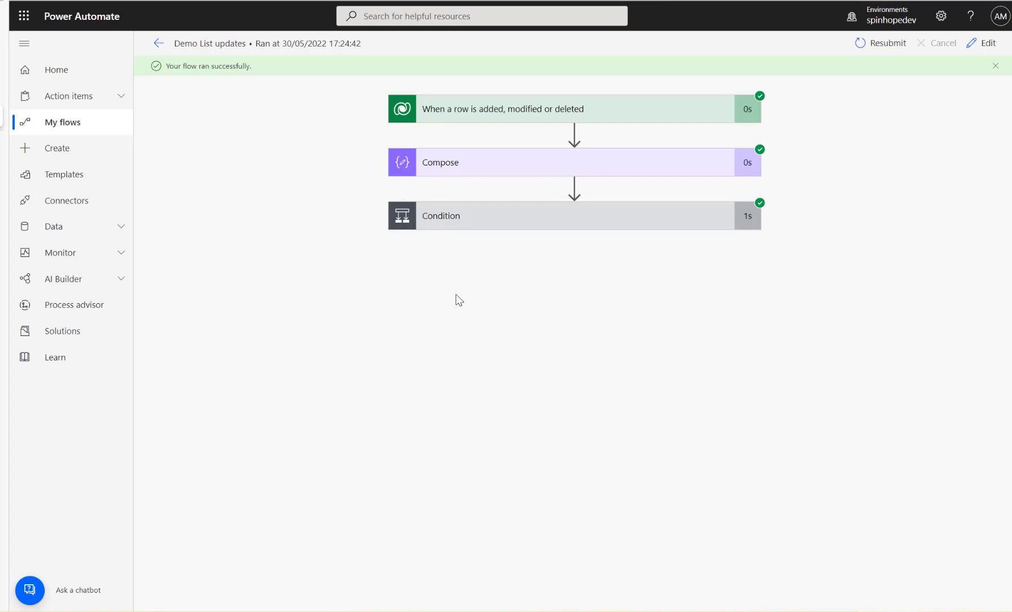
Step: Examine Condition, Get items, Condition 3 and the Update item action inside Apply to each in the opened run
left_click(497, 217)
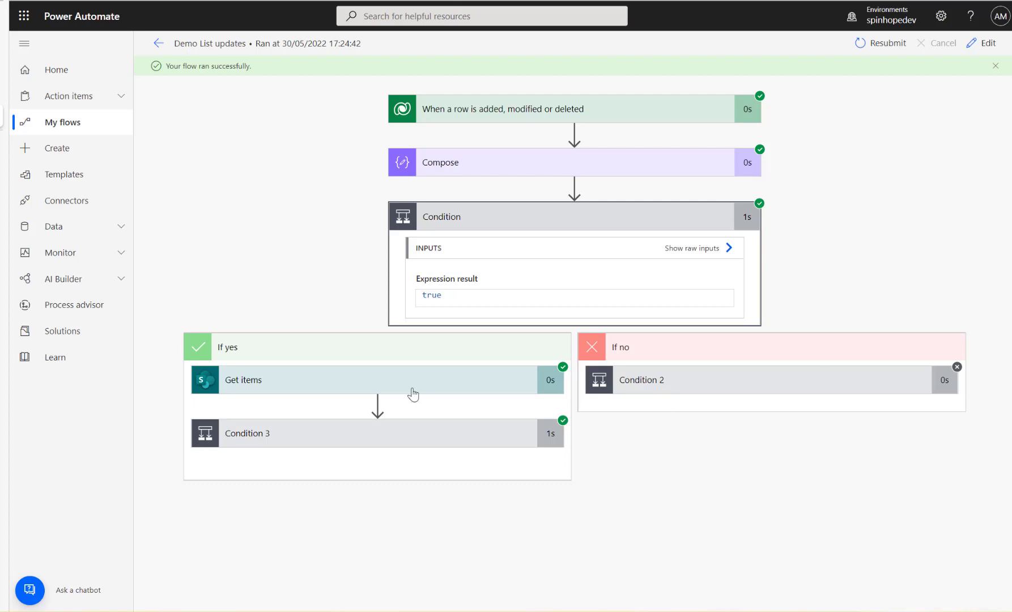
left_click(330, 384)
scroll(369, 451, "down", 3)
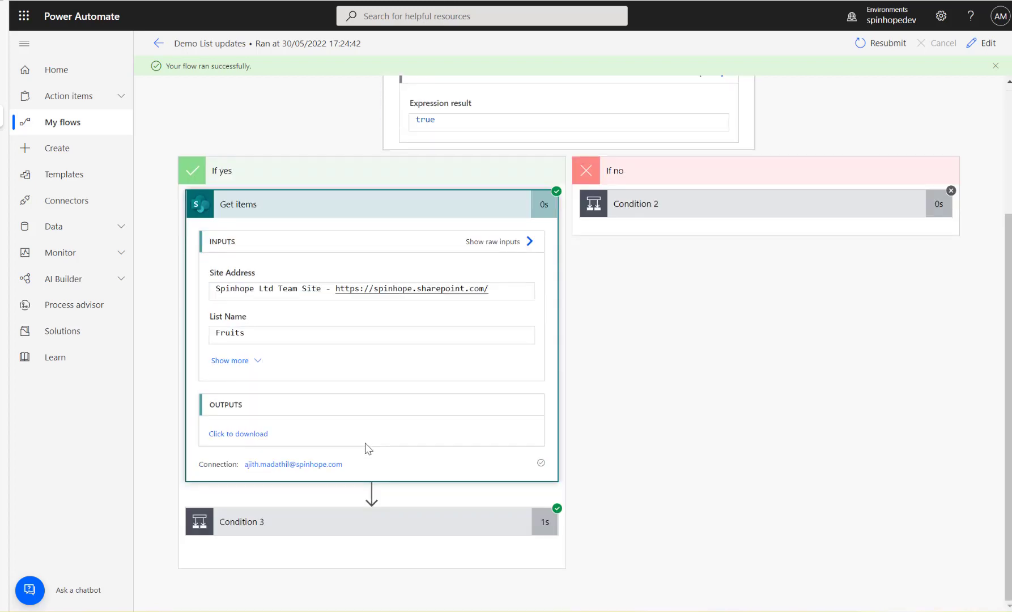
left_click(337, 518)
scroll(420, 461, "down", 3)
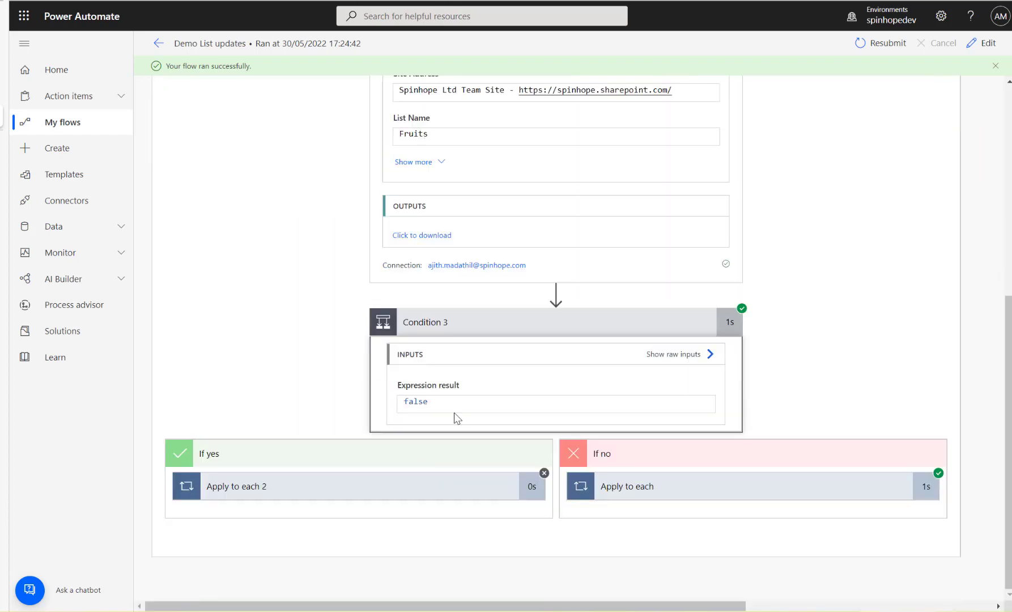
left_click_drag(461, 406, 323, 406)
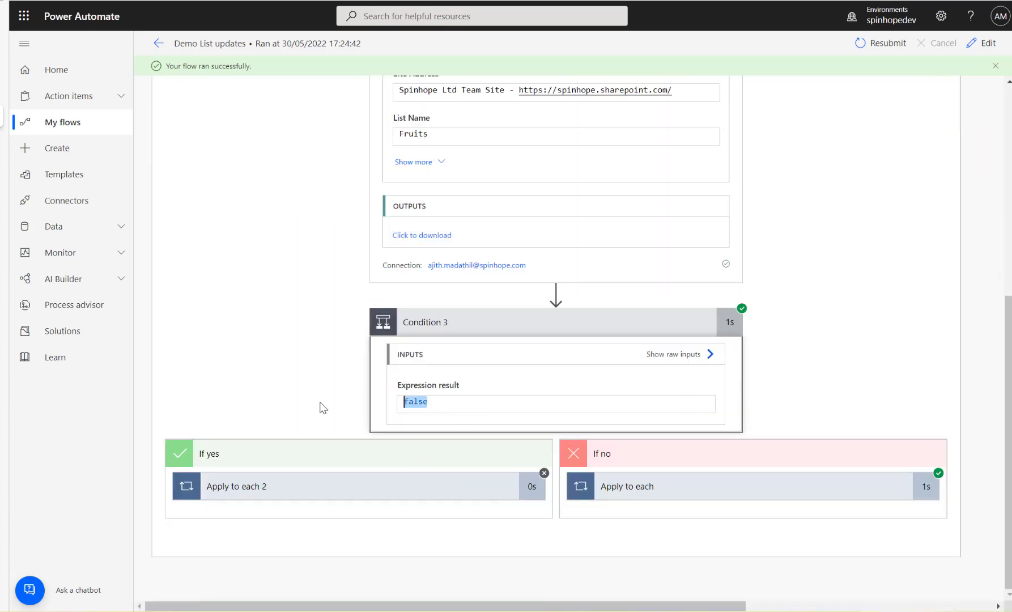
left_click(692, 480)
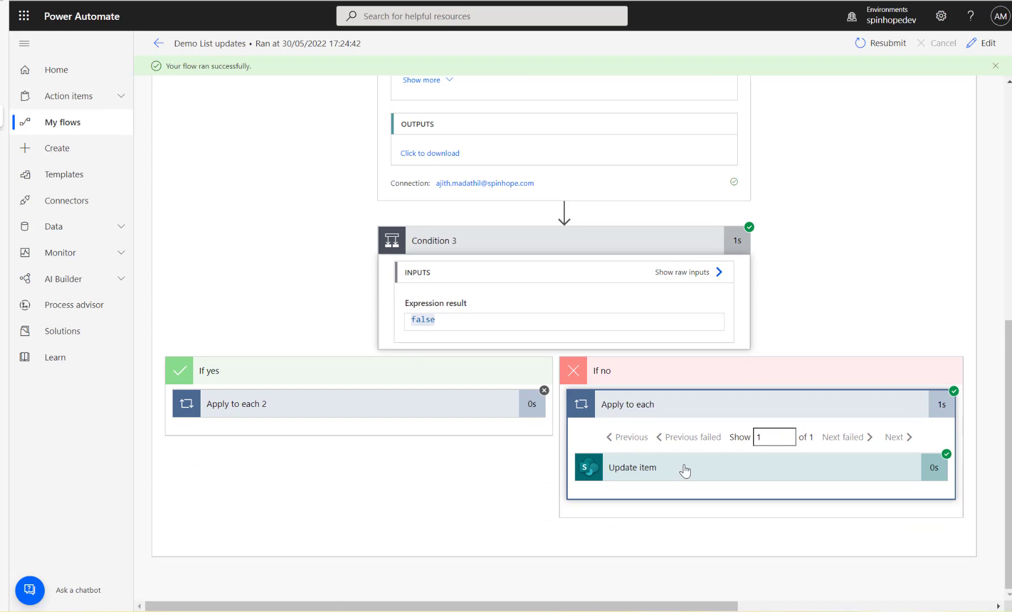
left_click(686, 470)
Step: Check the items in the SharePoint Fruits list, and return to the flow's details page in Power Automate
left_click(2, 92)
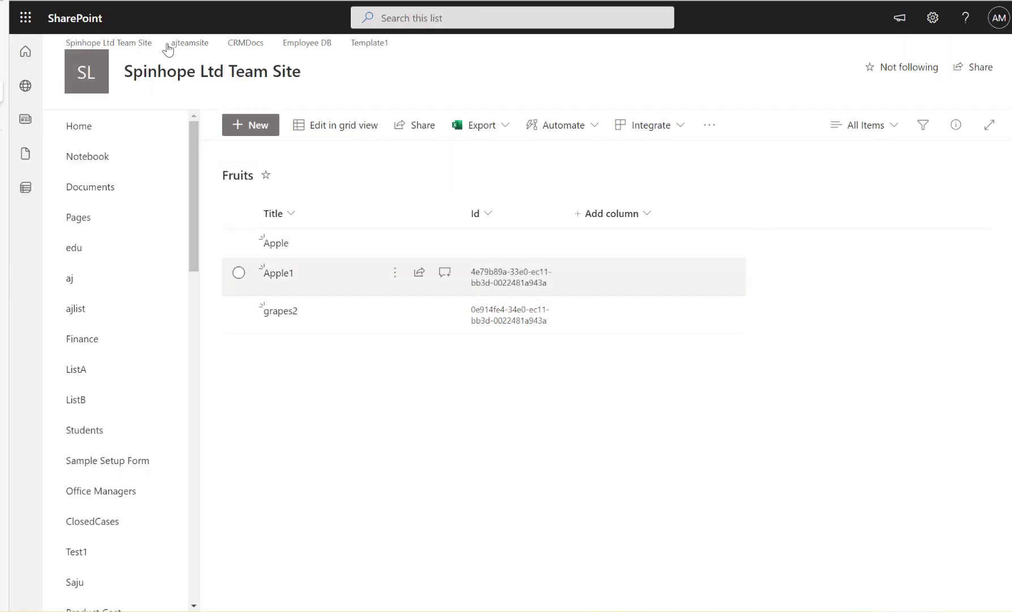
left_click(62, 1)
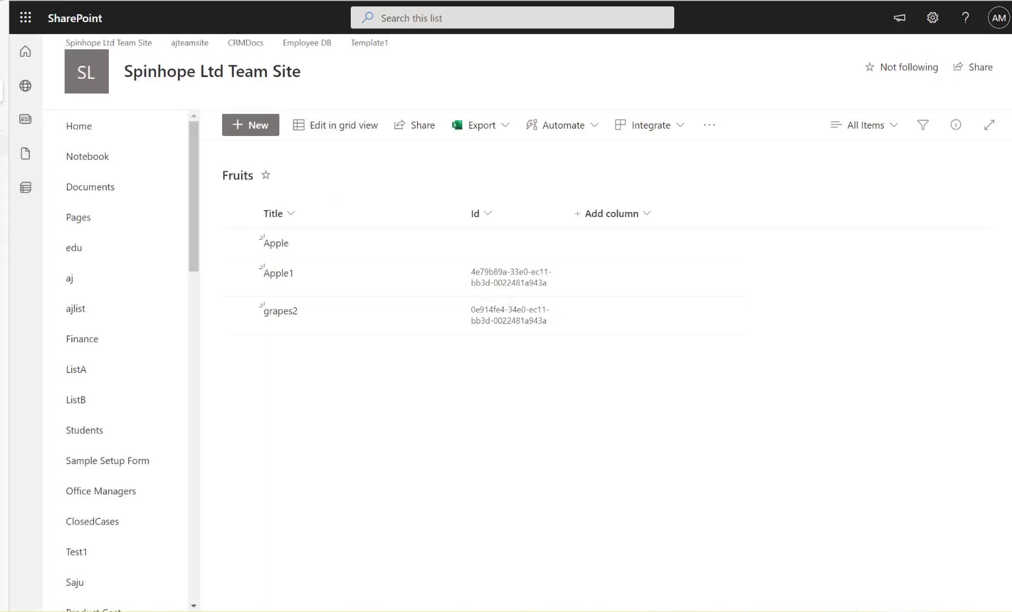
mouse_move(12, 120)
left_click(51, 117)
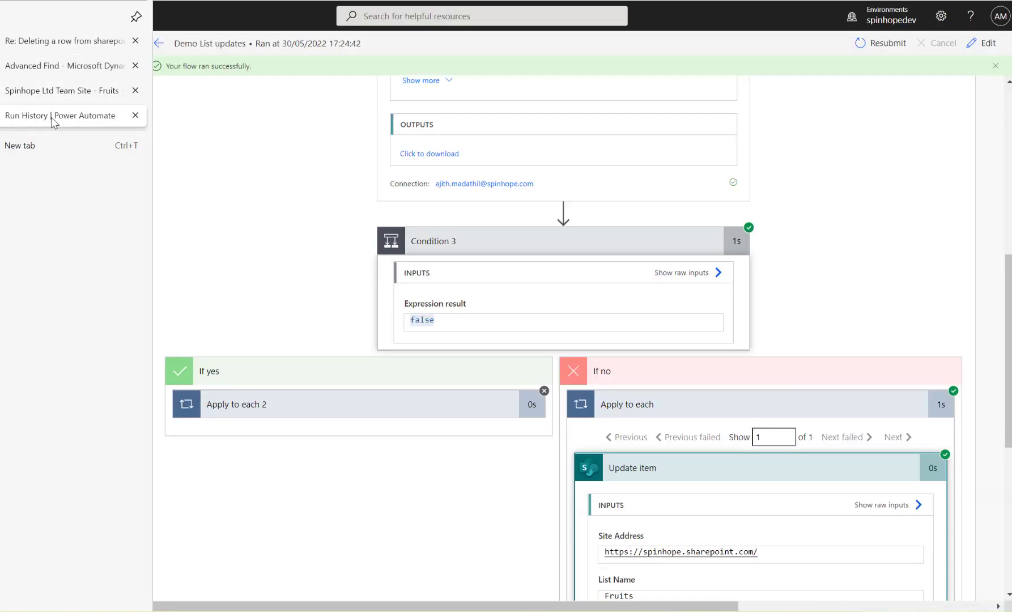
left_click(160, 46)
Step: Delete the grapes2 Fruit record in Dynamics 365 and switch back to the flow's details page in Power Automate
mouse_move(11, 90)
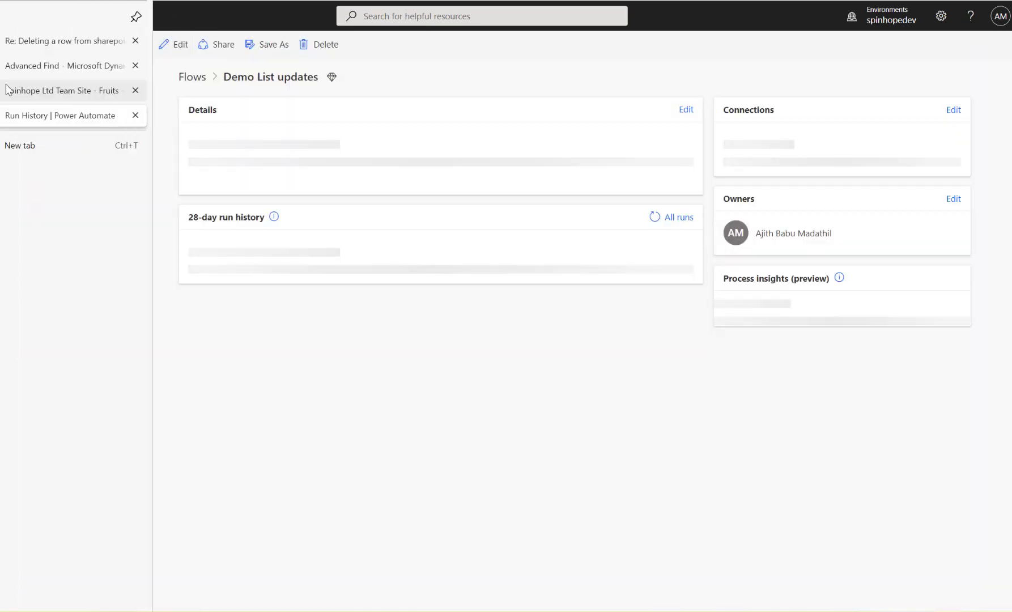
left_click(34, 70)
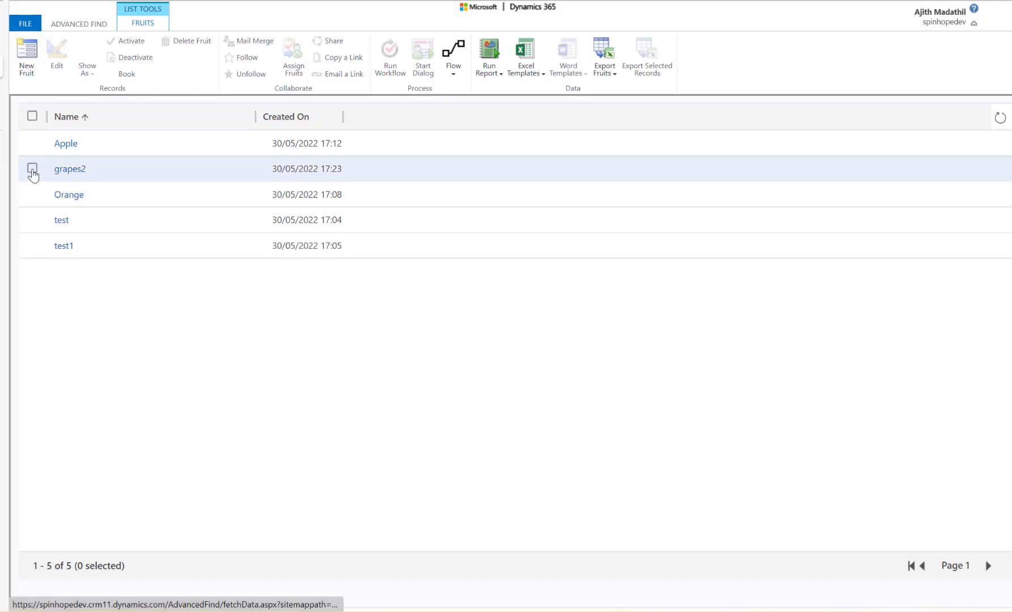
left_click(32, 169)
left_click(168, 45)
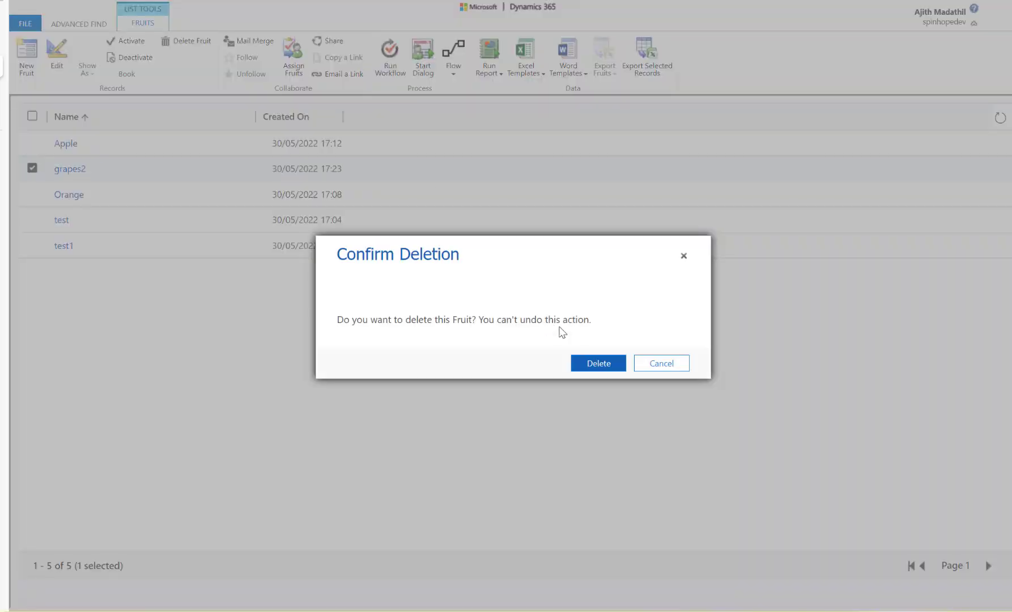
left_click(587, 363)
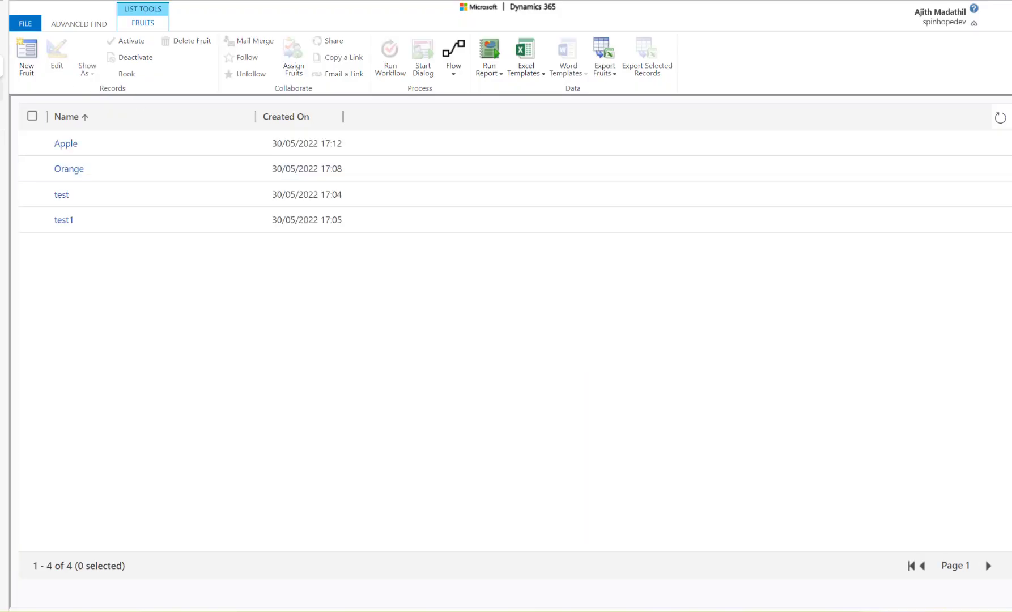
left_click(3, 121)
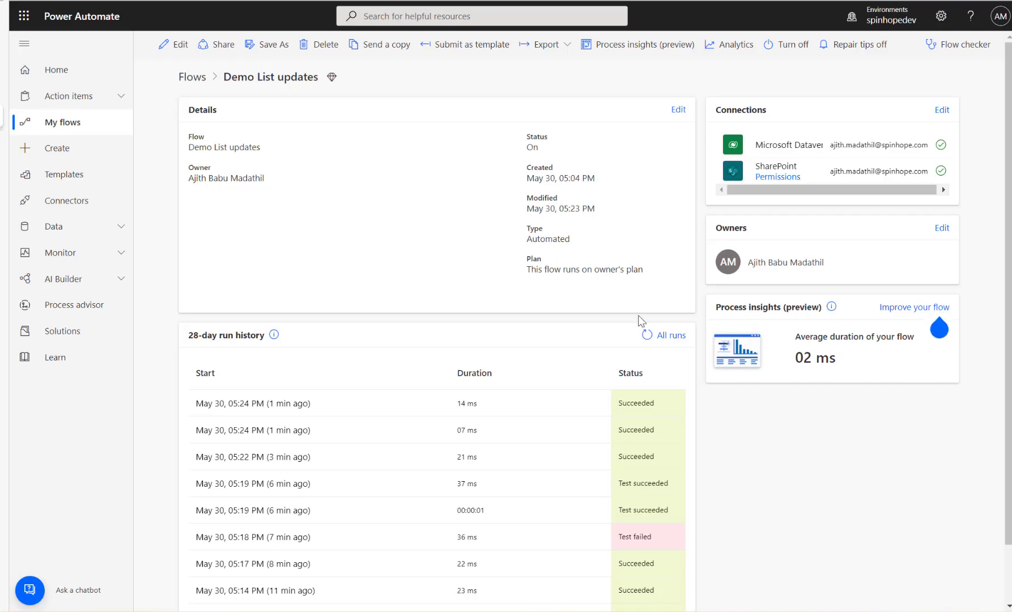
Step: Refresh the flow's run history, then open the latest run and expand its Condition
left_click(652, 336)
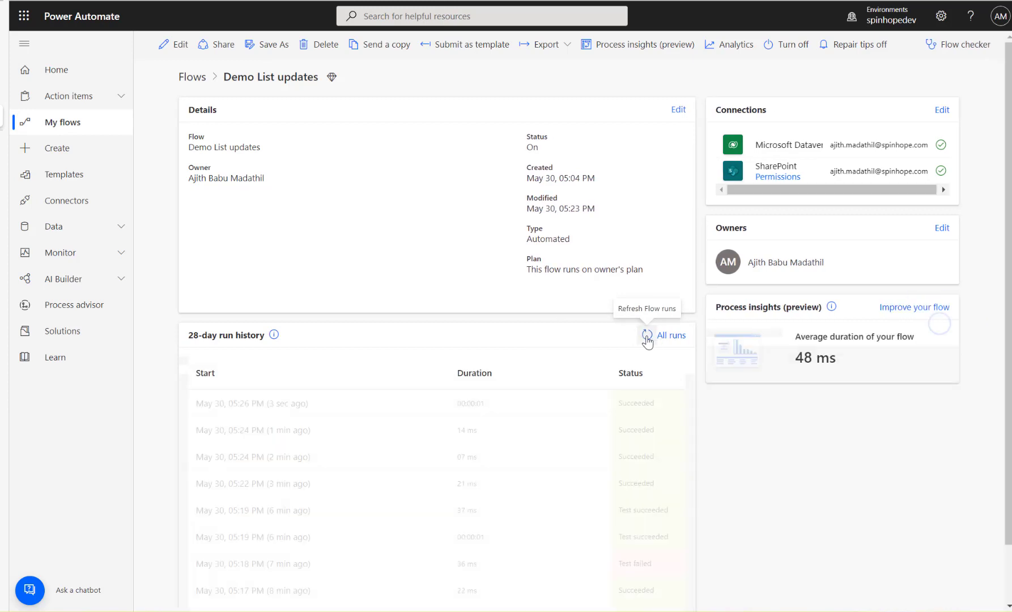
left_click(282, 404)
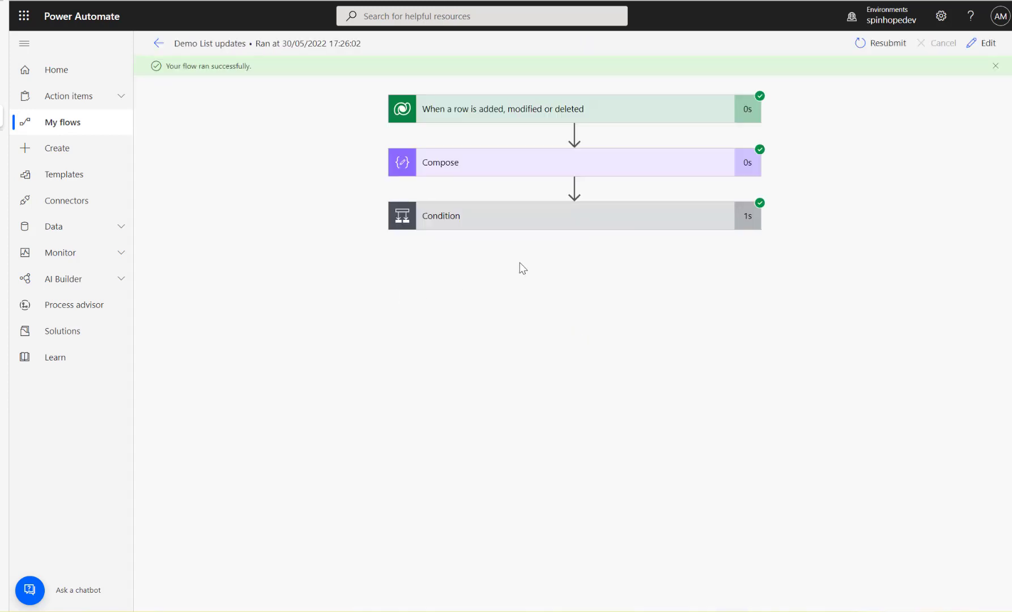
left_click(514, 226)
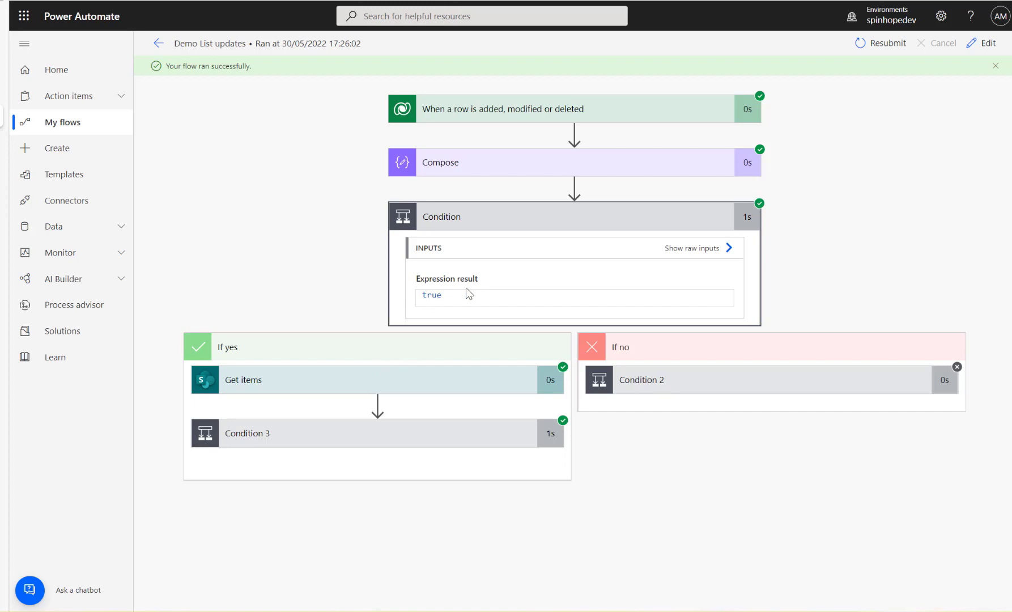
Step: Examine the Condition 3 result and the Delete item action inside Apply to each 2 in the opened run
left_click(342, 438)
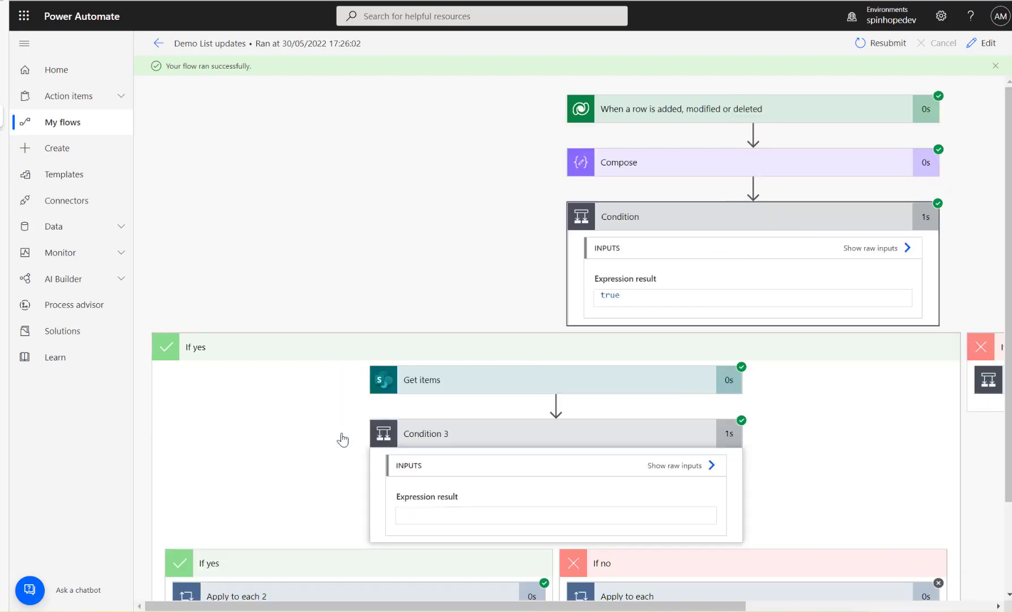
scroll(389, 437, "down", 2)
left_click_drag(452, 407, 326, 407)
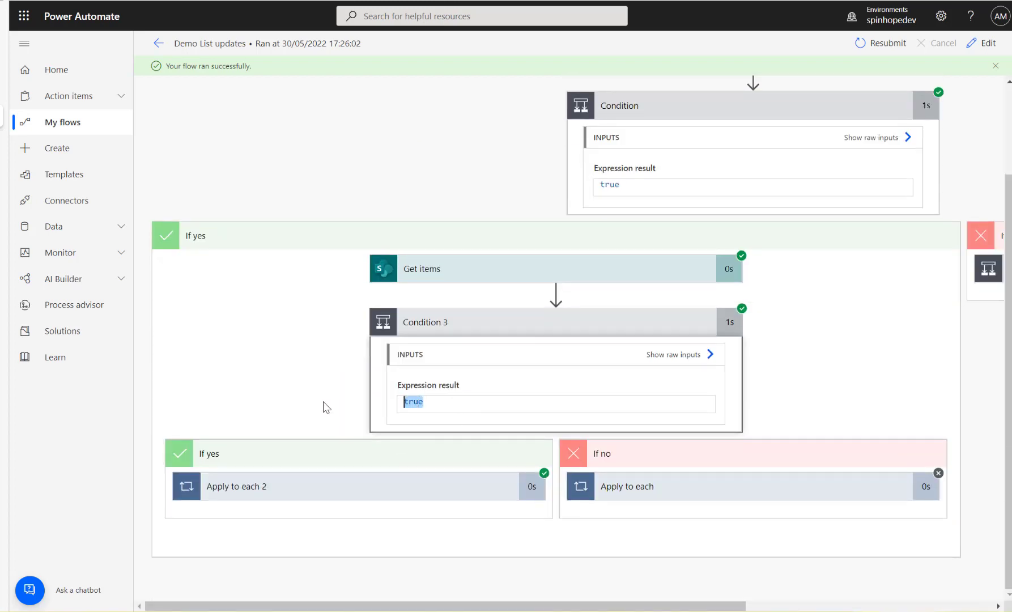
left_click(331, 492)
scroll(321, 473, "down", 2)
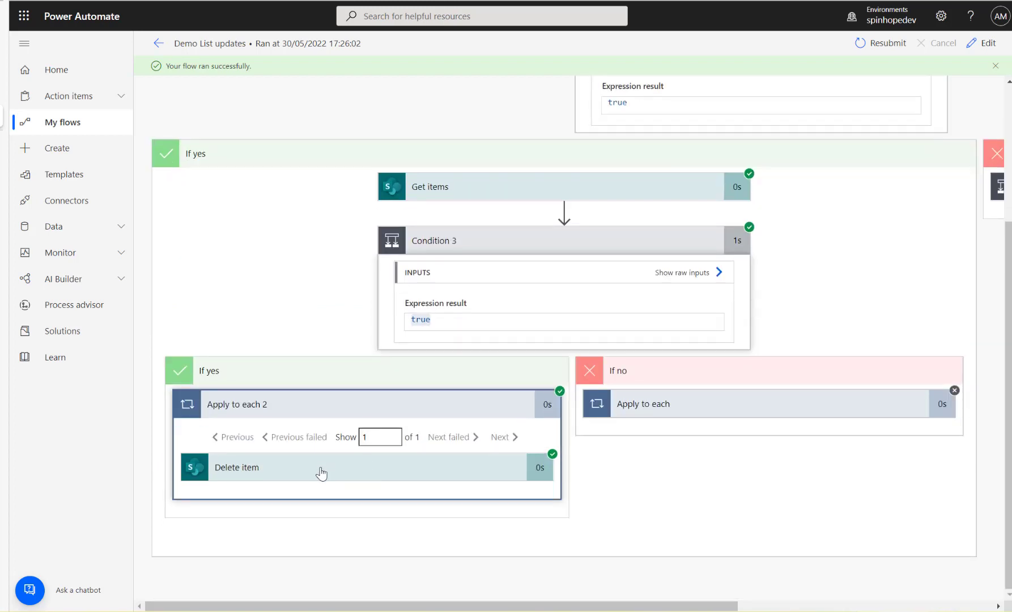
left_click(322, 469)
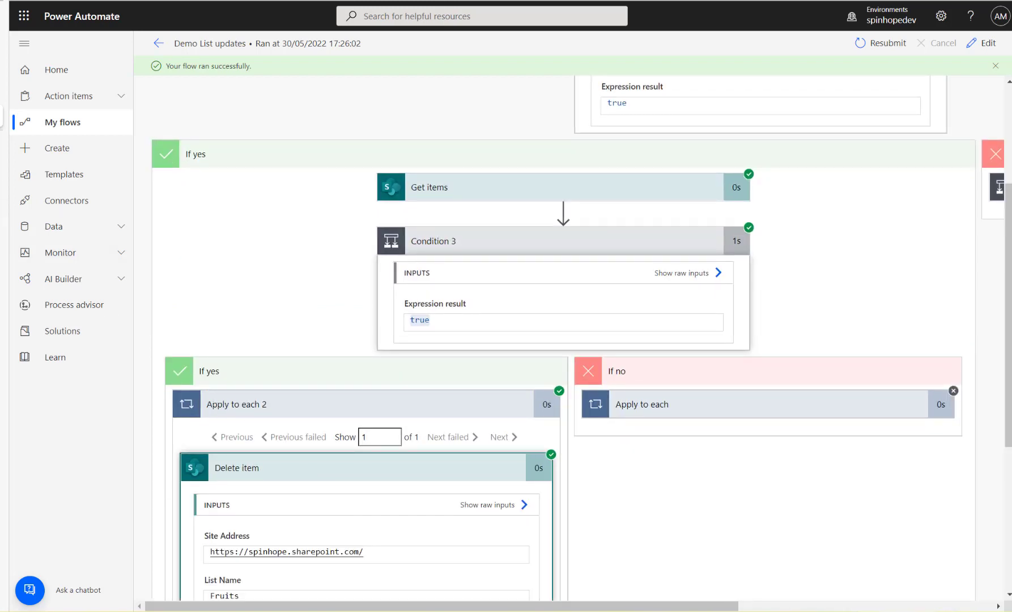
Step: Check the items in the SharePoint Fruits list and switch back to the run in Power Automate
key("alt+Tab")
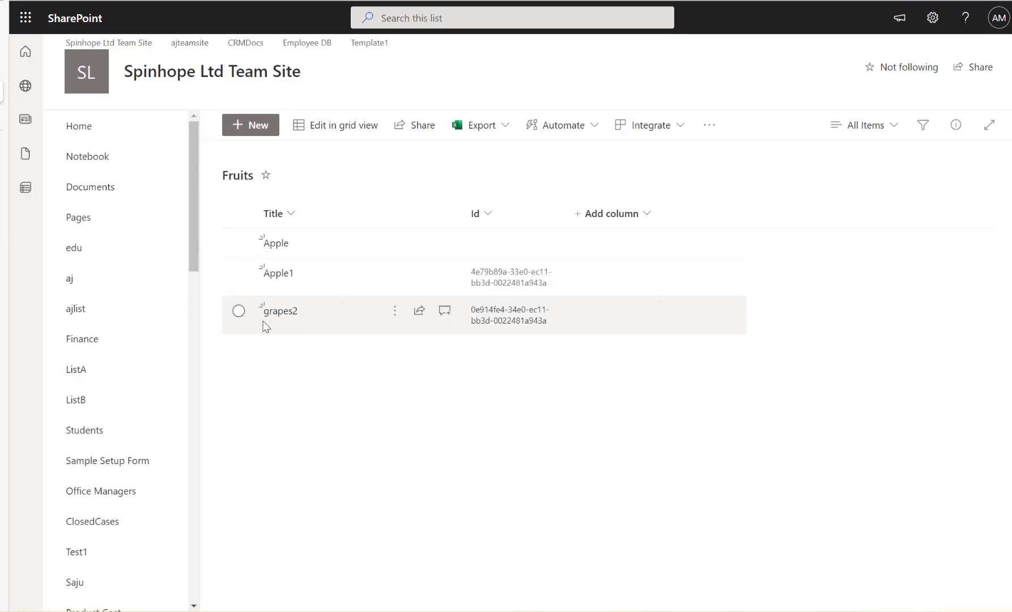
left_click(55, 10)
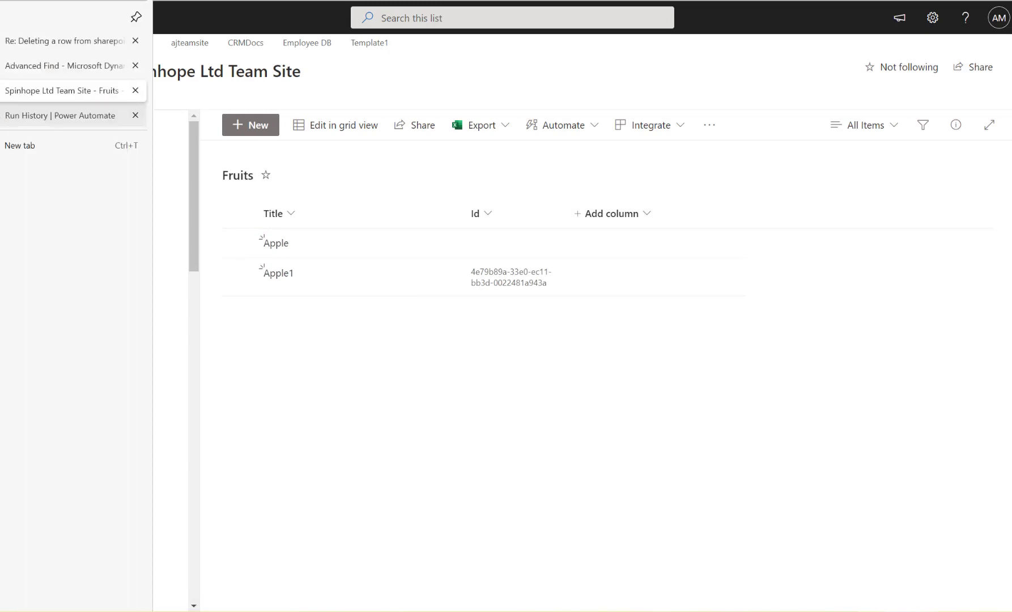
left_click(19, 121)
Step: Open the flow for editing, inspect the SdkMessage expression in the Compose action, and return to the flow's details page
left_click(985, 43)
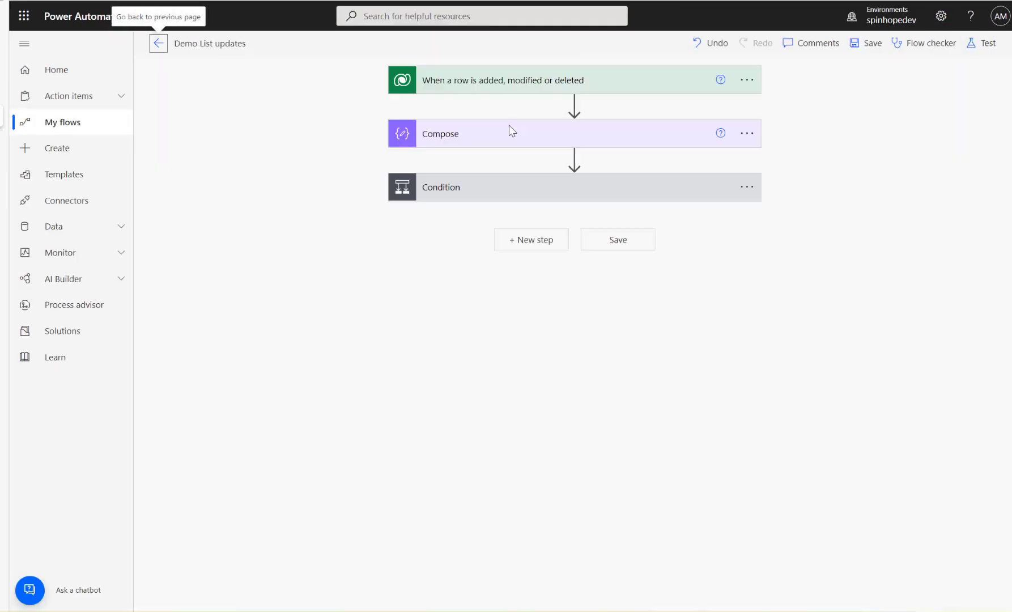
left_click(505, 138)
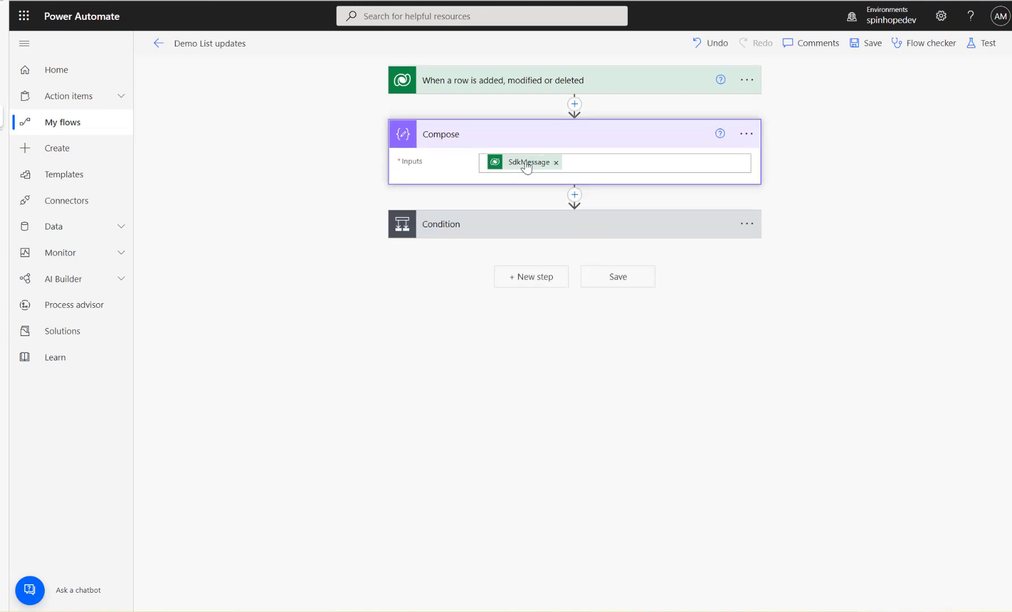
mouse_move(527, 166)
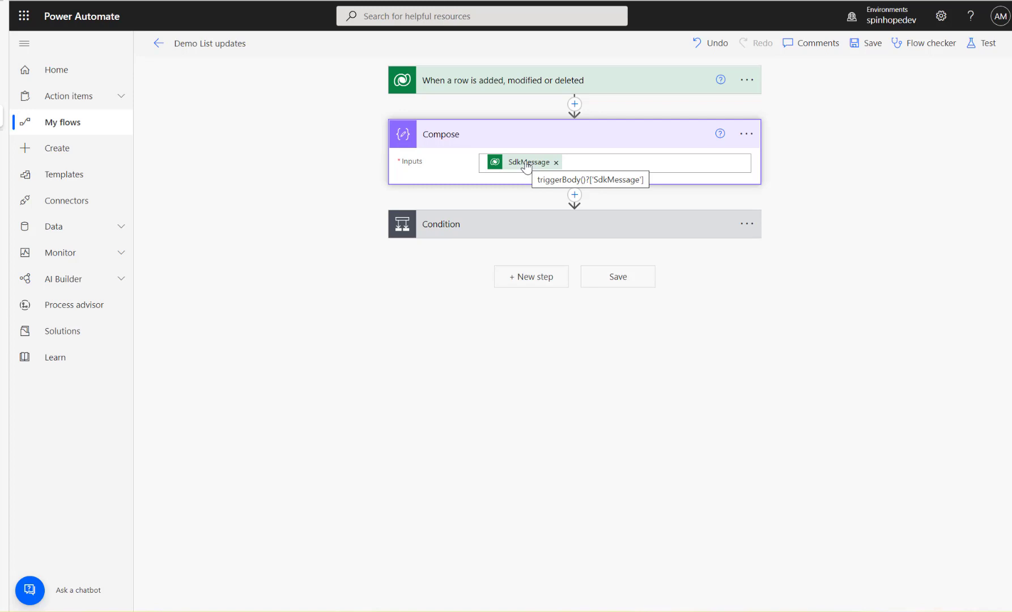
left_click(160, 42)
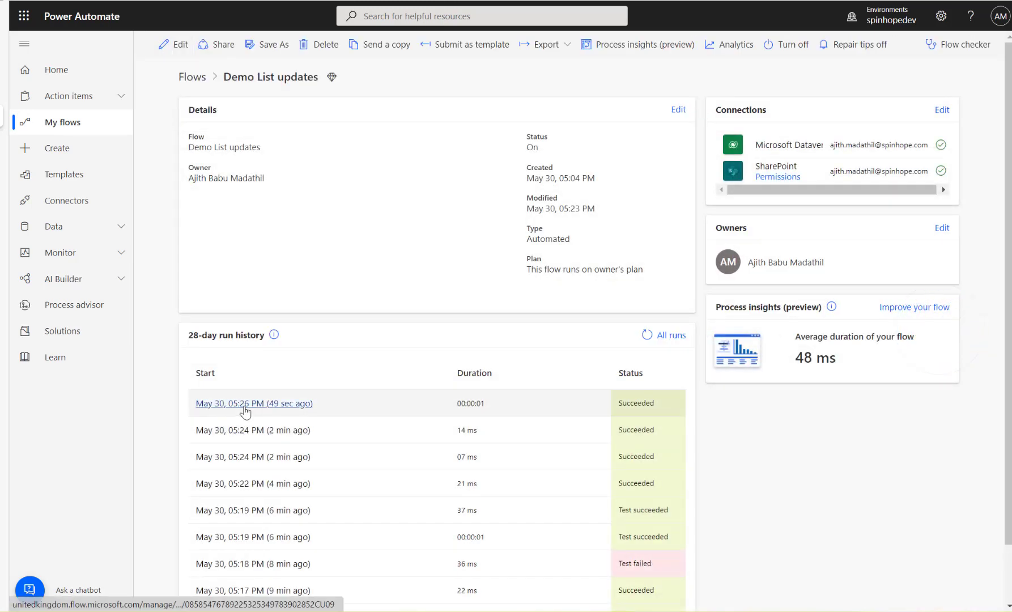
Step: Open the latest run again and examine SdkMessage and crc1c_fruitid in the Dataverse trigger's raw outputs
left_click(245, 405)
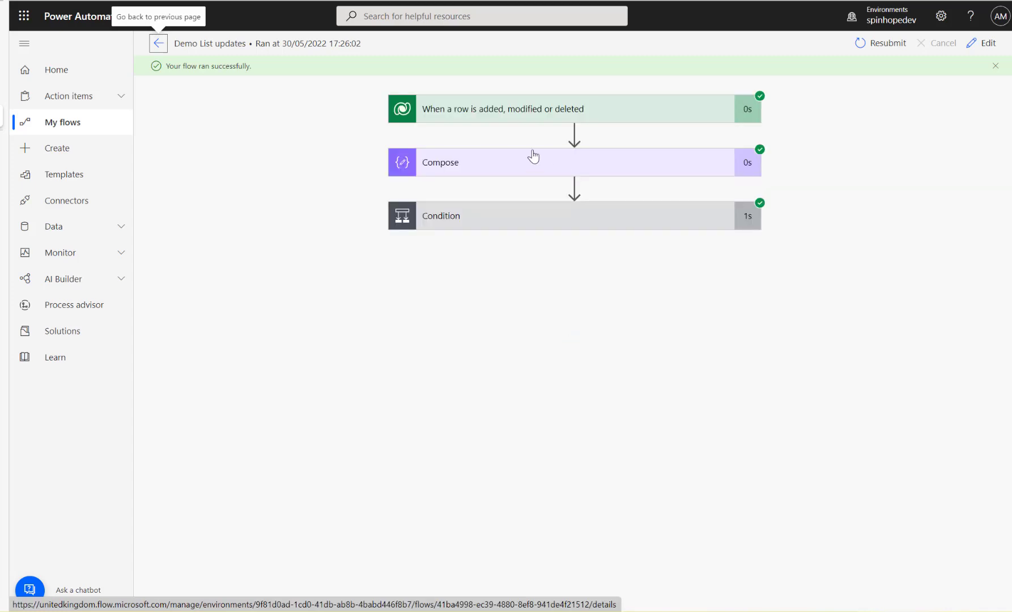
left_click(501, 109)
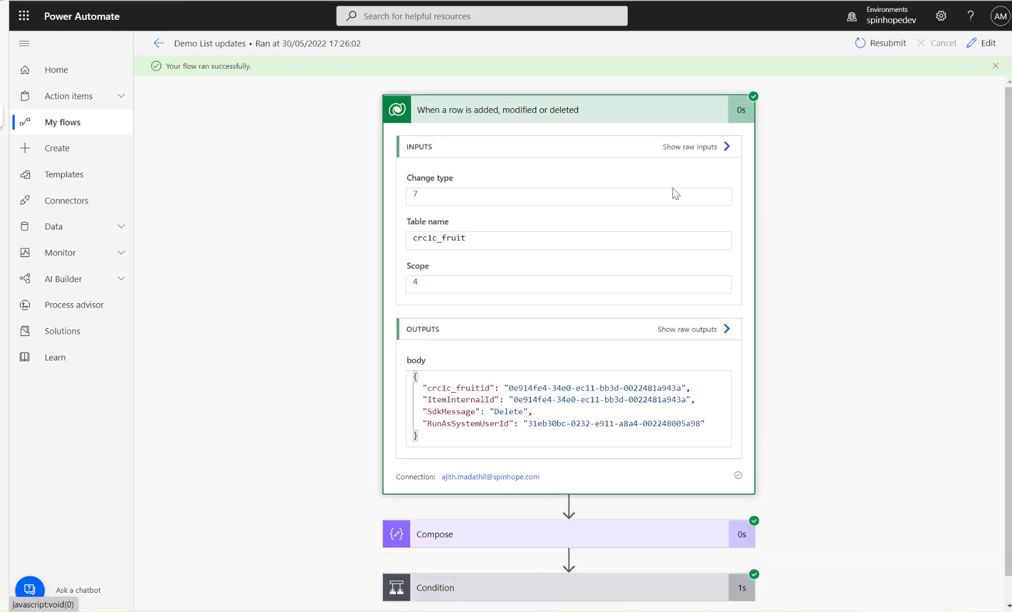
left_click(694, 330)
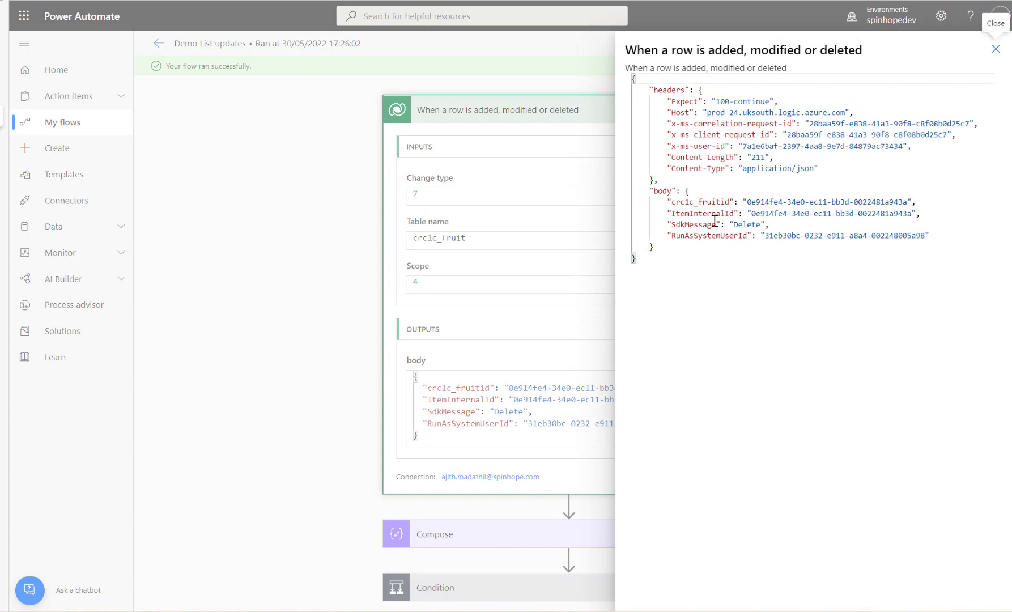
left_click(669, 225)
left_click(781, 225)
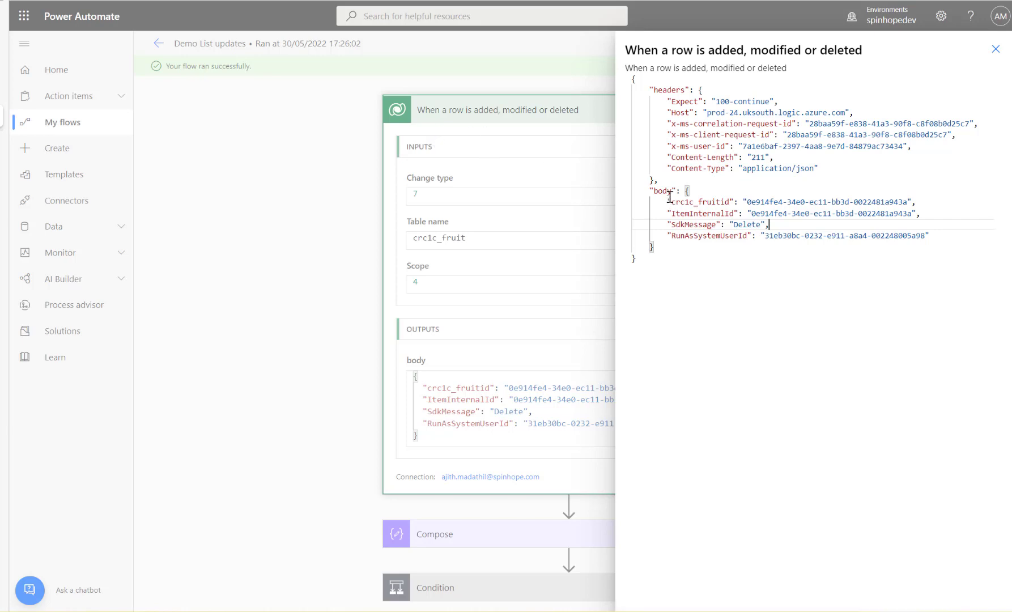
left_click_drag(909, 201, 755, 201)
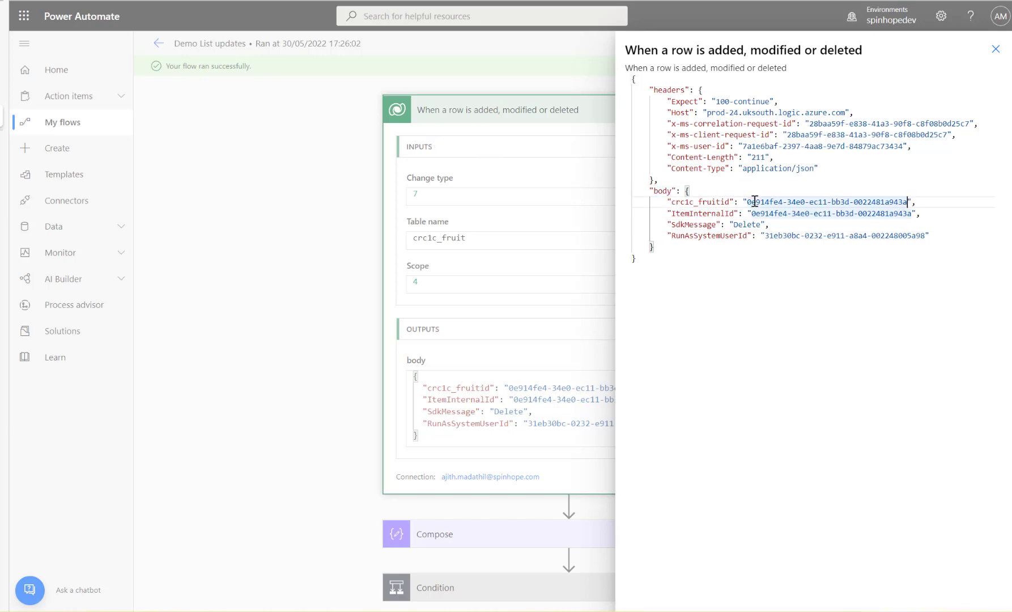